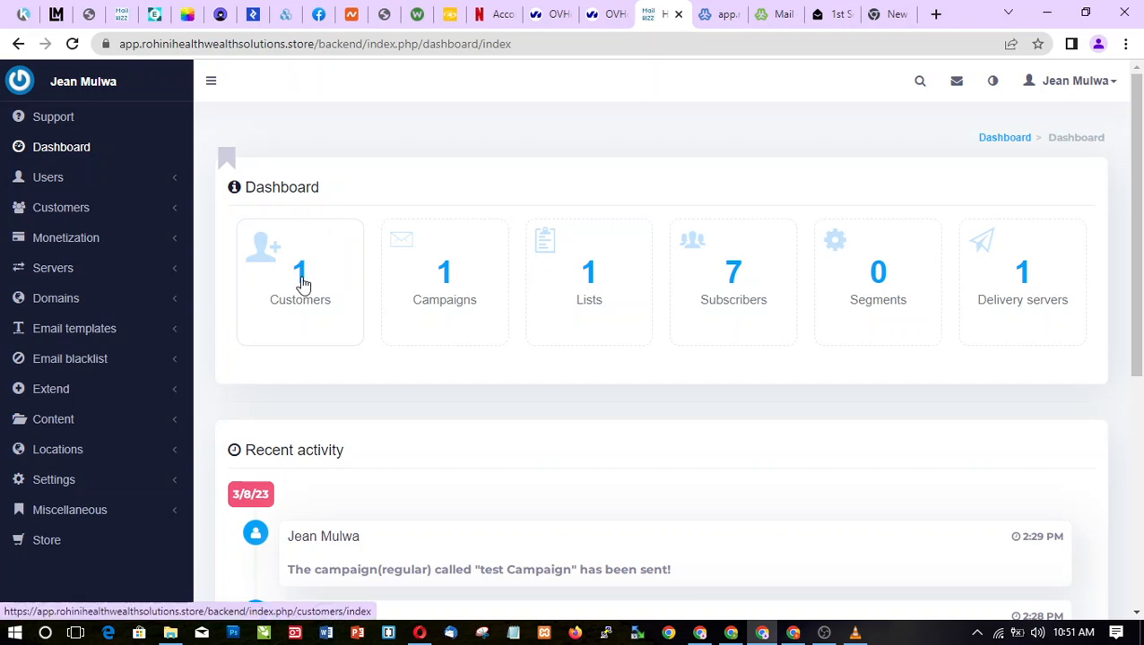
Open the customer list, dismissing the update notice, and reveal the available actions for the listed customer
click(303, 283)
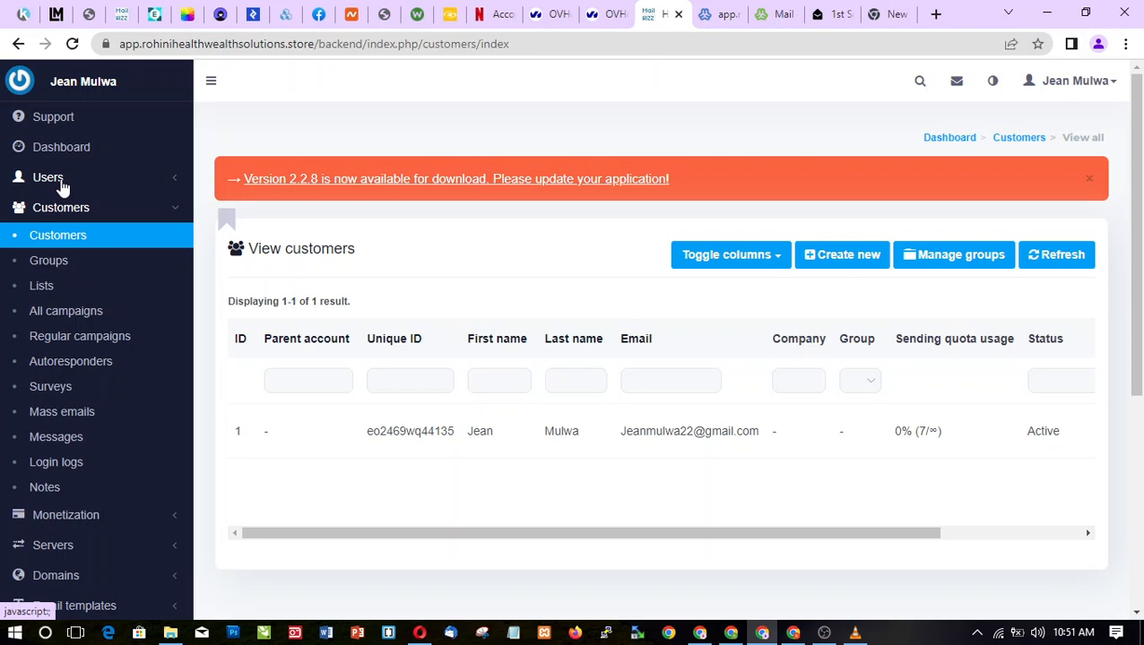
click(1090, 183)
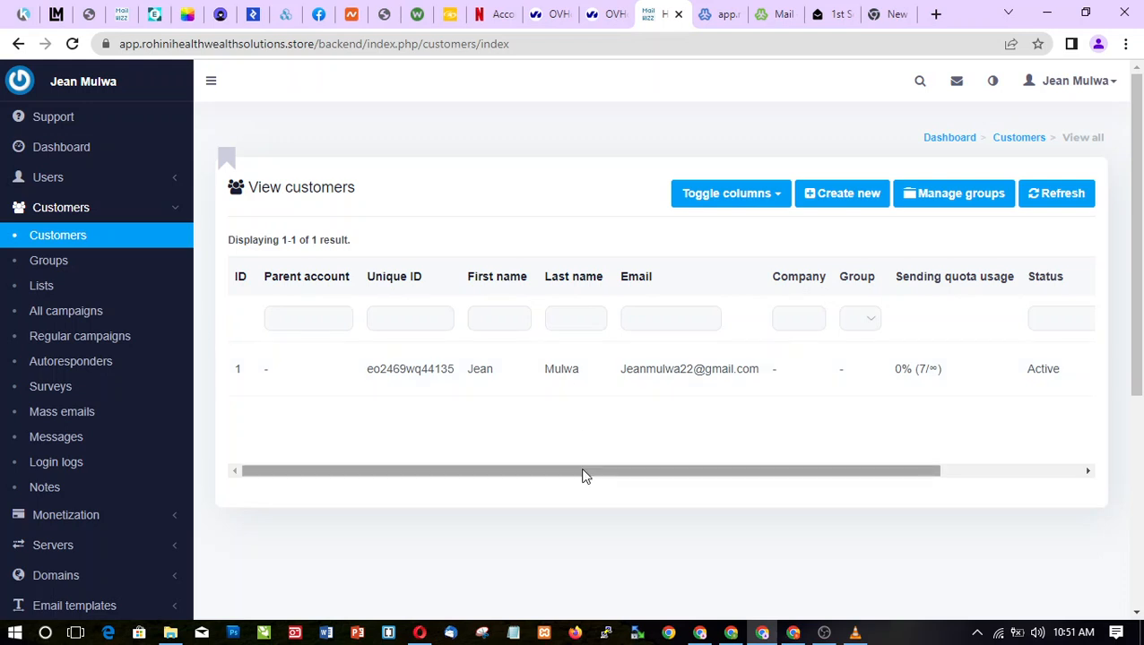
drag(583, 476, 914, 490)
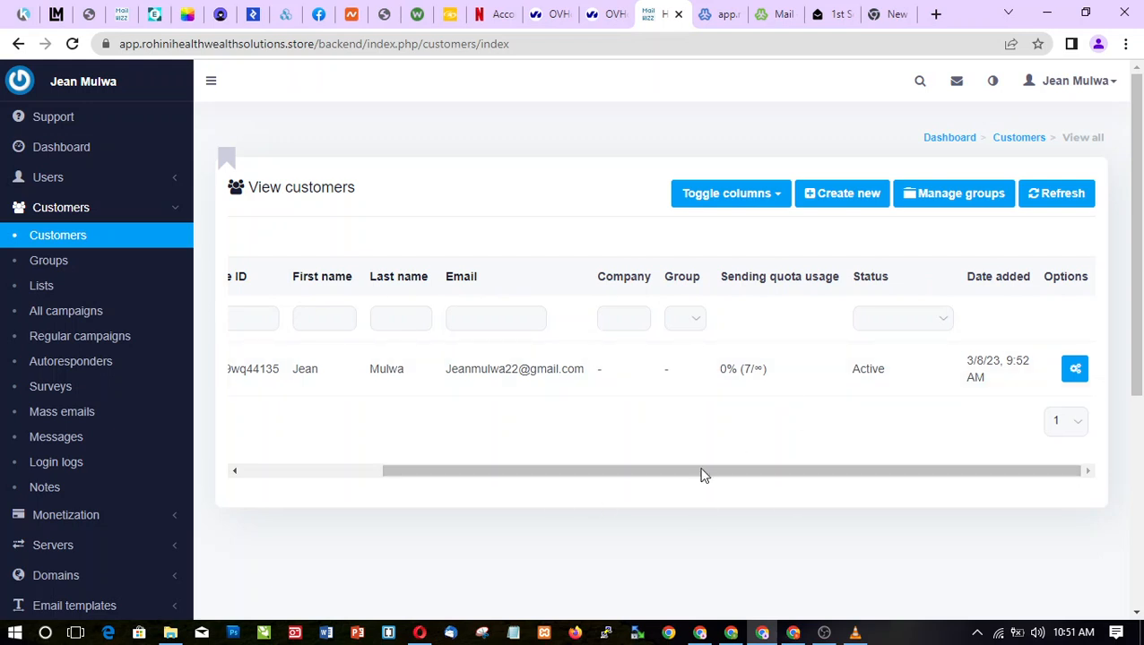
click(1075, 370)
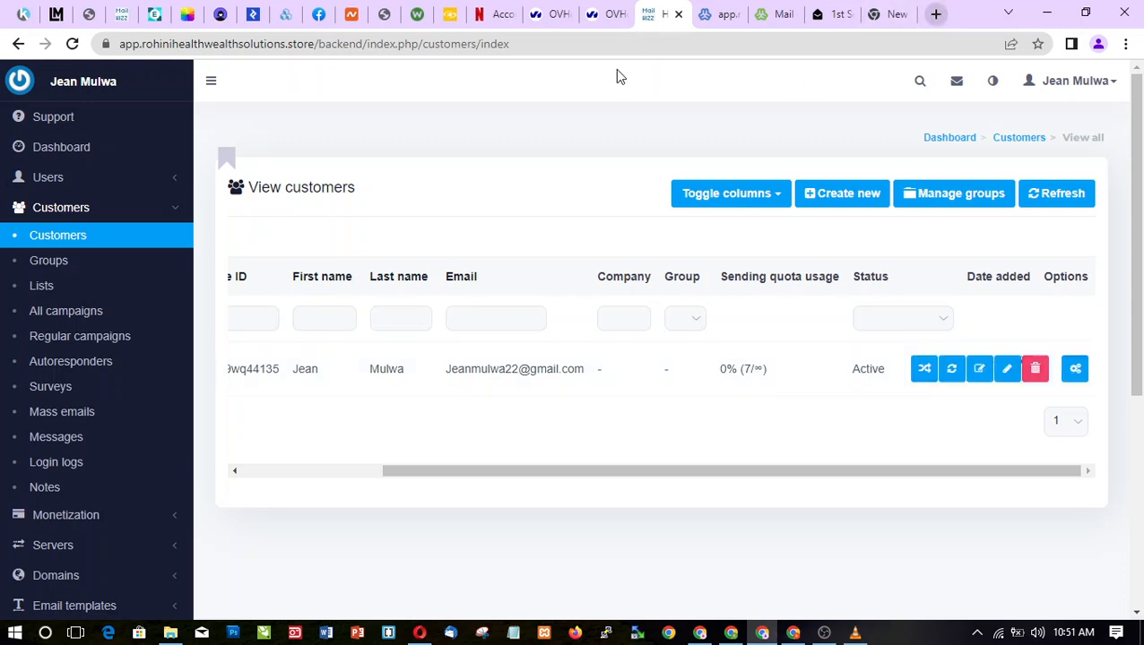
click(176, 44)
click(175, 43)
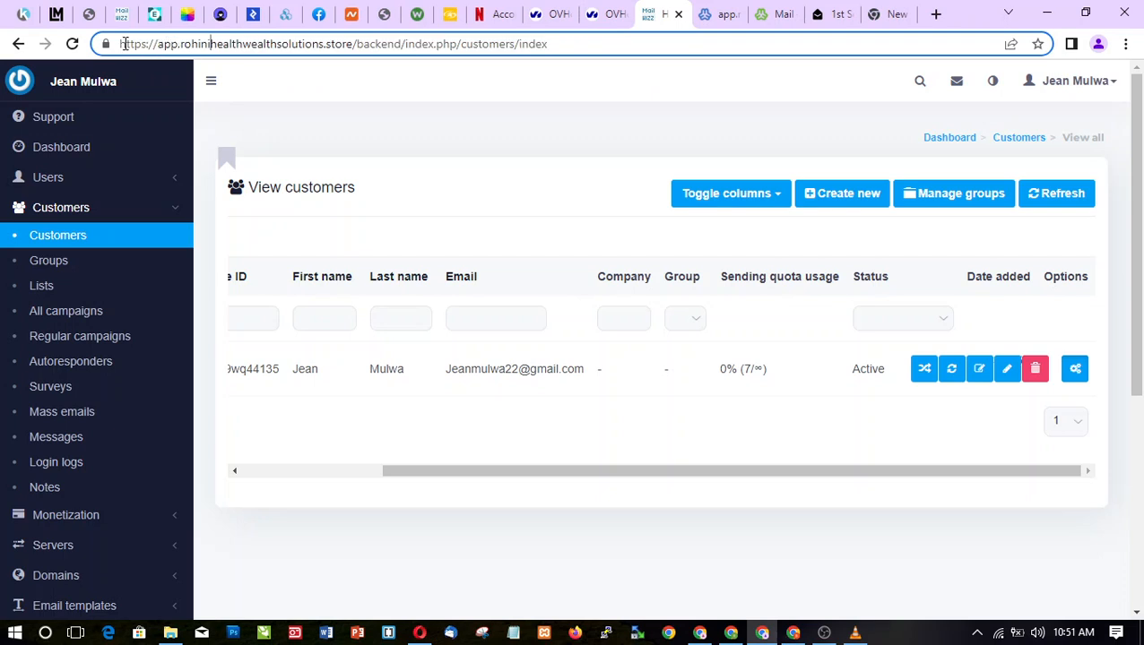
drag(119, 44, 351, 44)
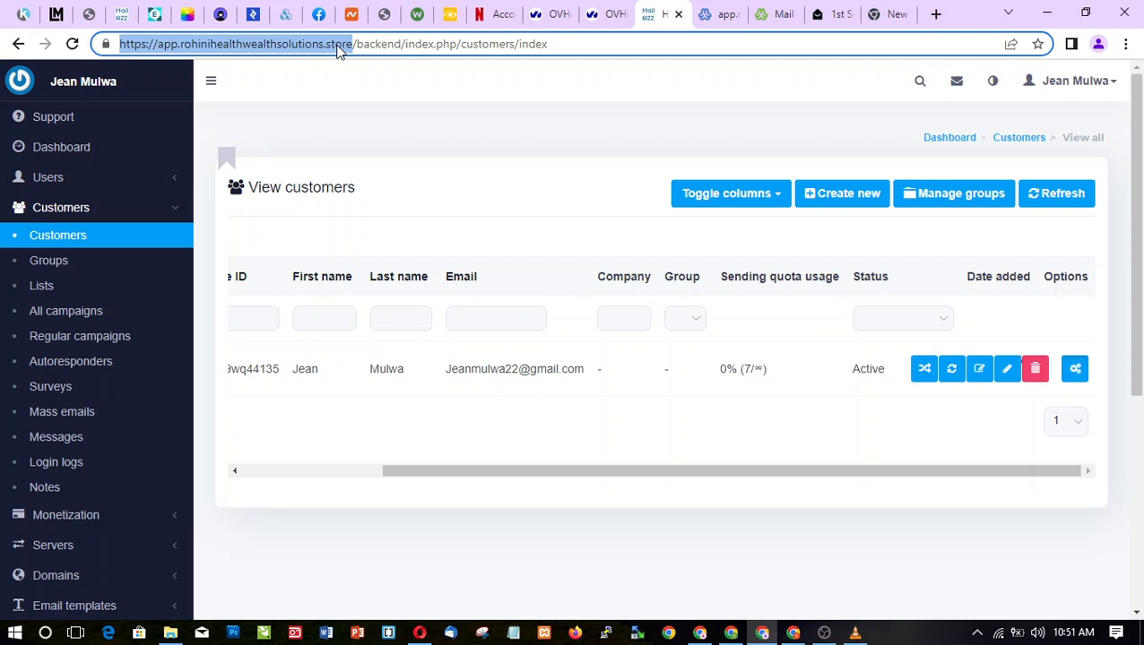
right_click(337, 46)
click(375, 108)
click(934, 15)
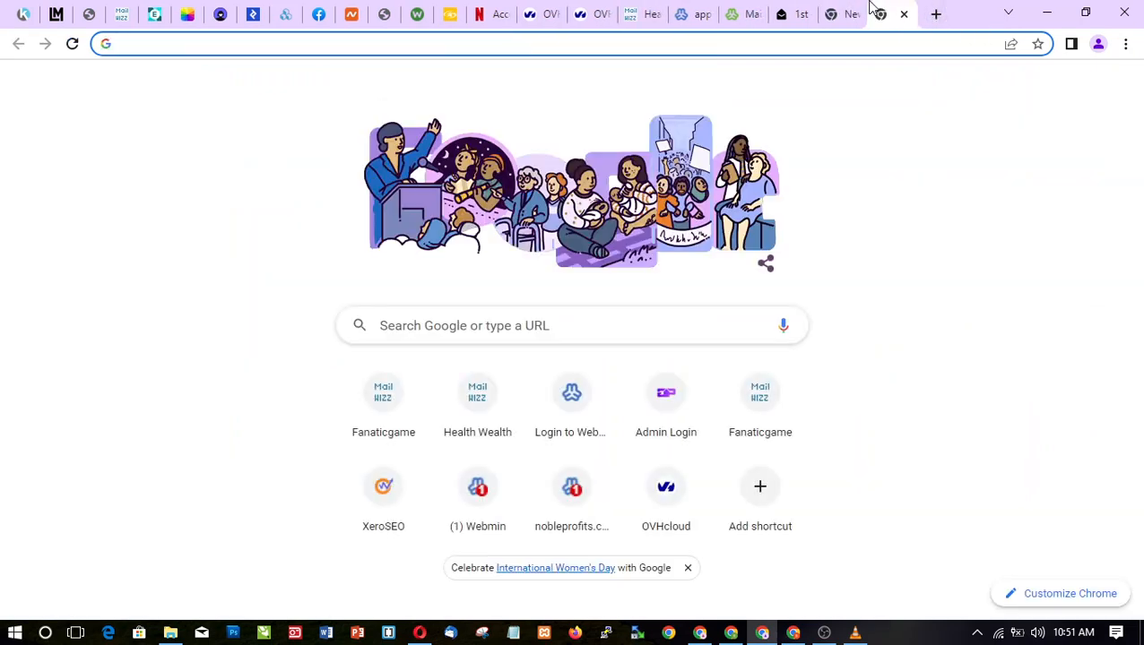
click(562, 43)
right_click(562, 43)
click(613, 151)
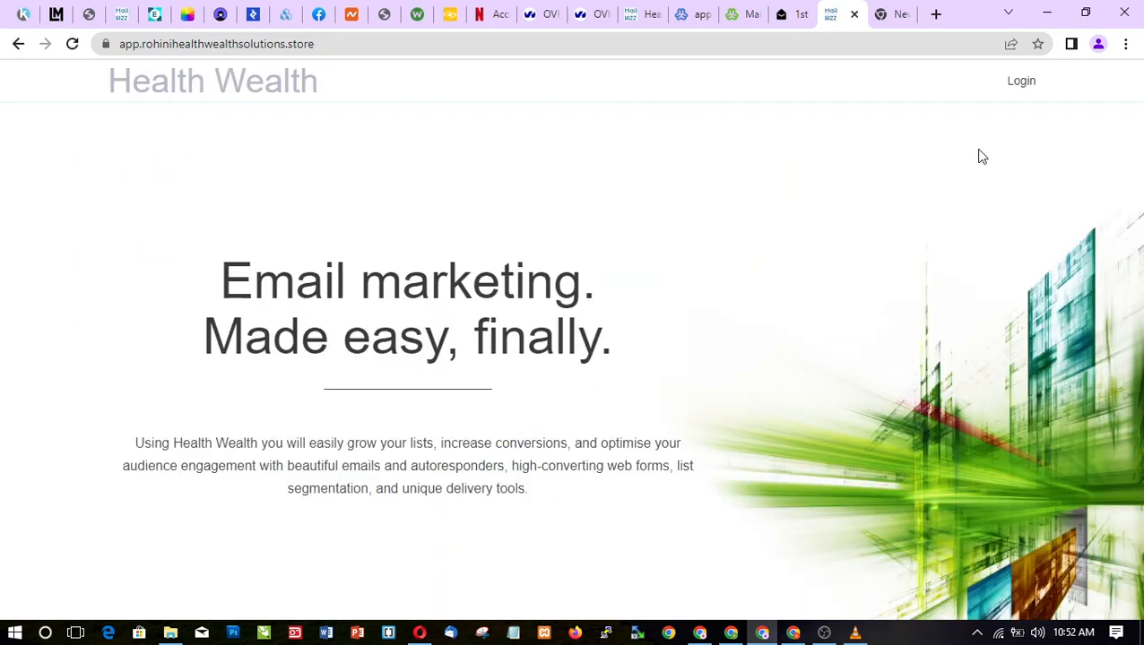
Log in to the customer area with the prefilled credentials and close the welcome tour for now
click(1016, 87)
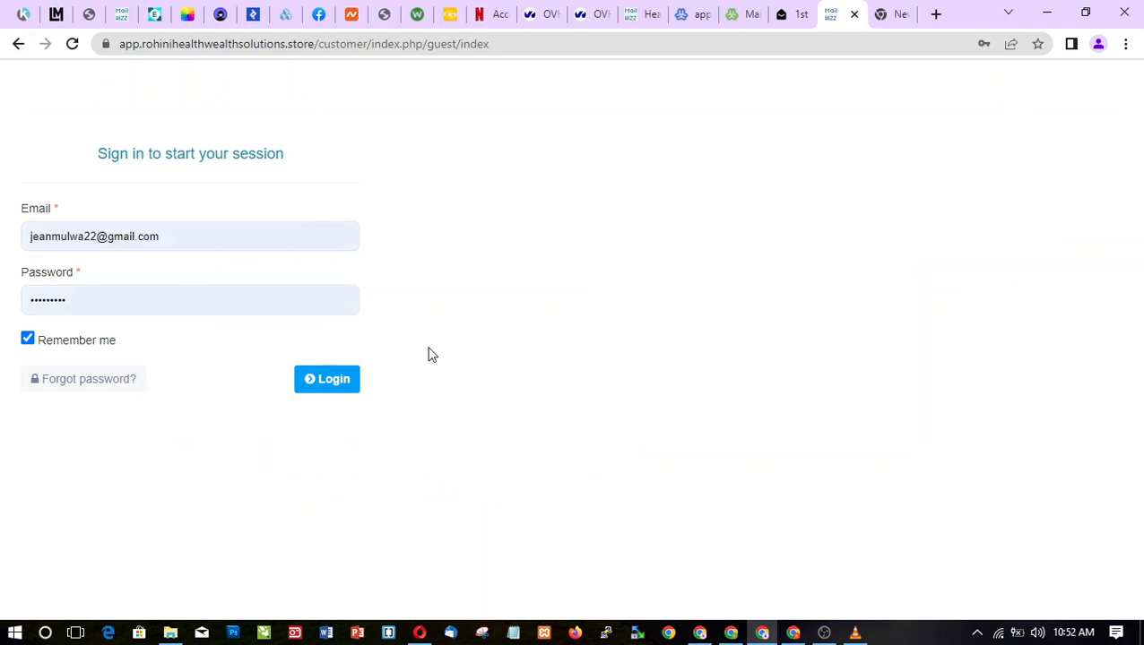
click(632, 11)
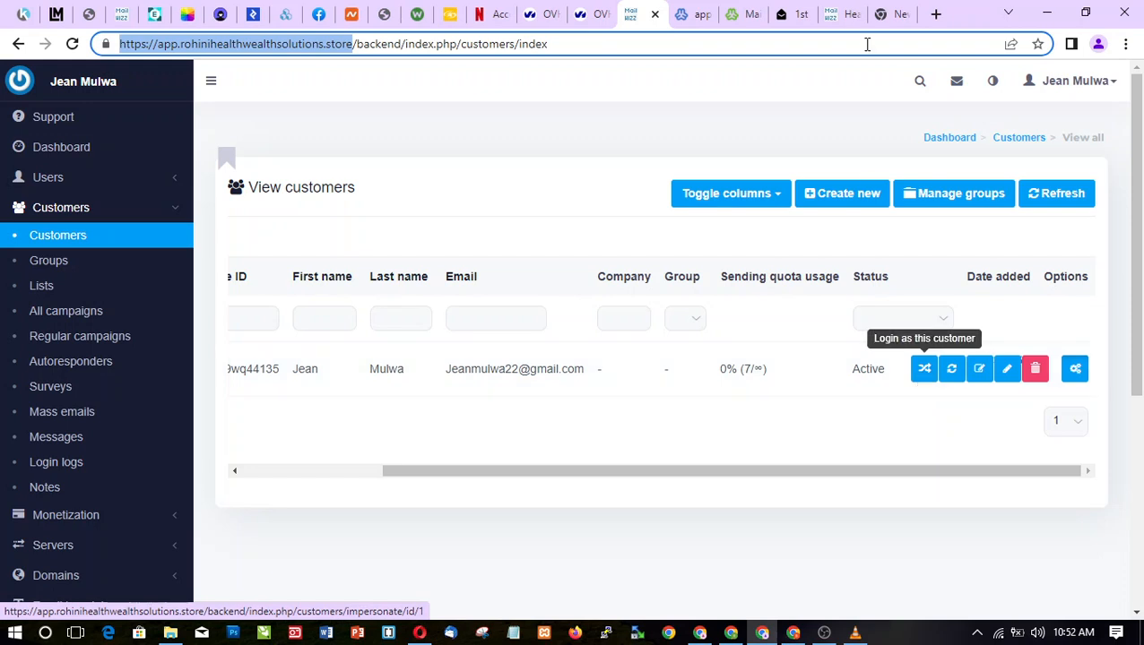
click(830, 8)
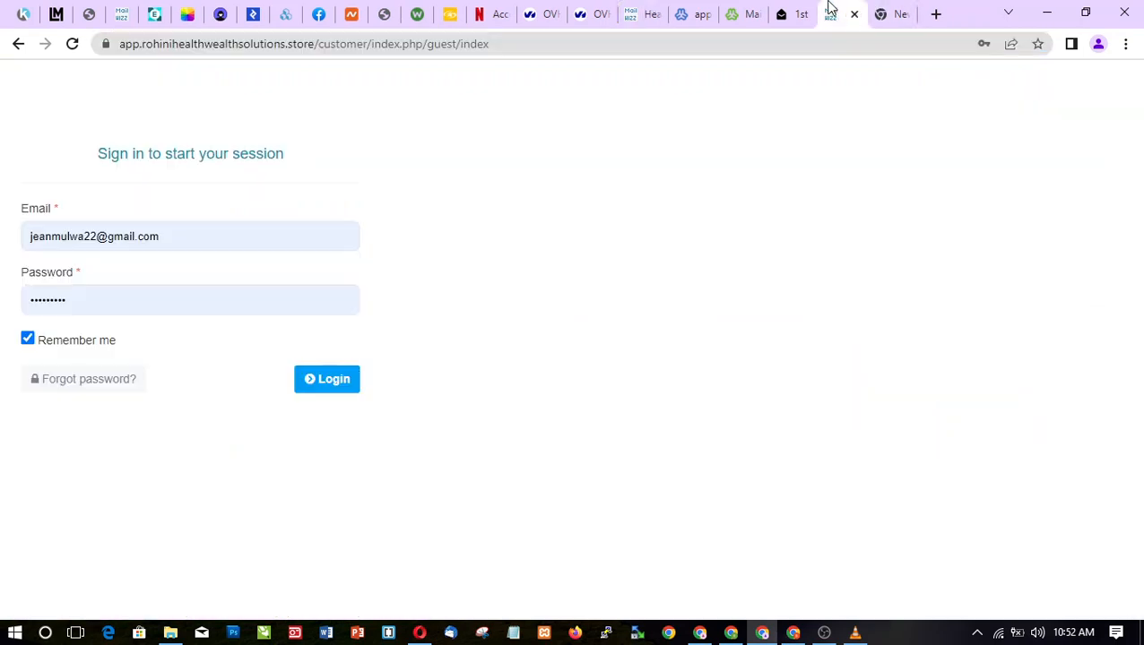
click(338, 382)
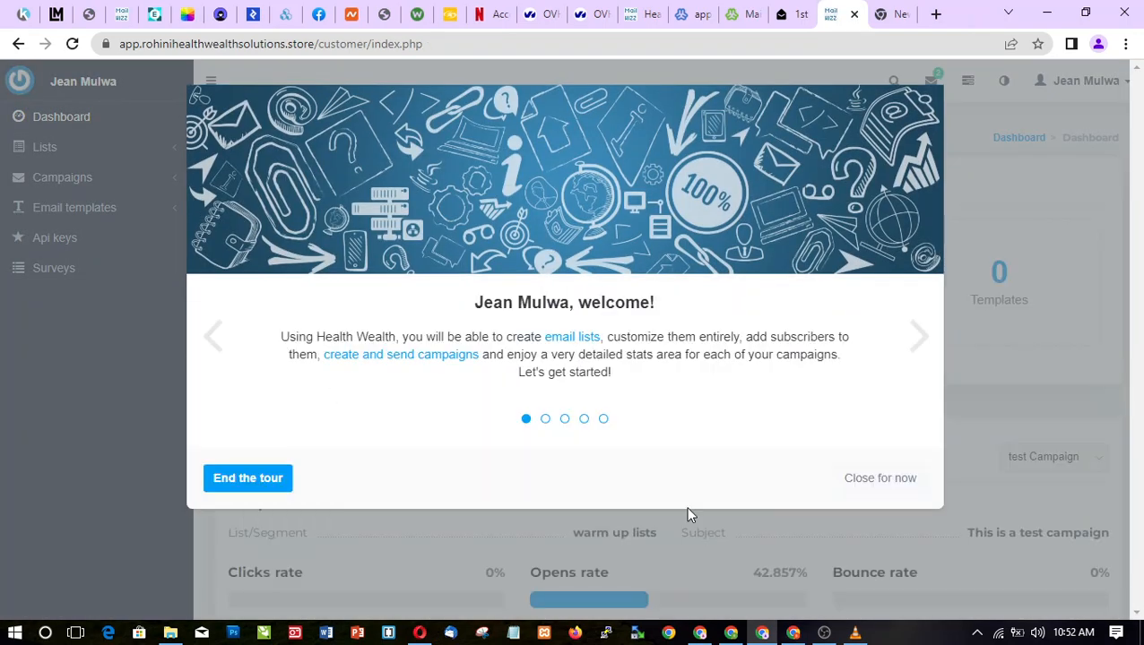
click(876, 480)
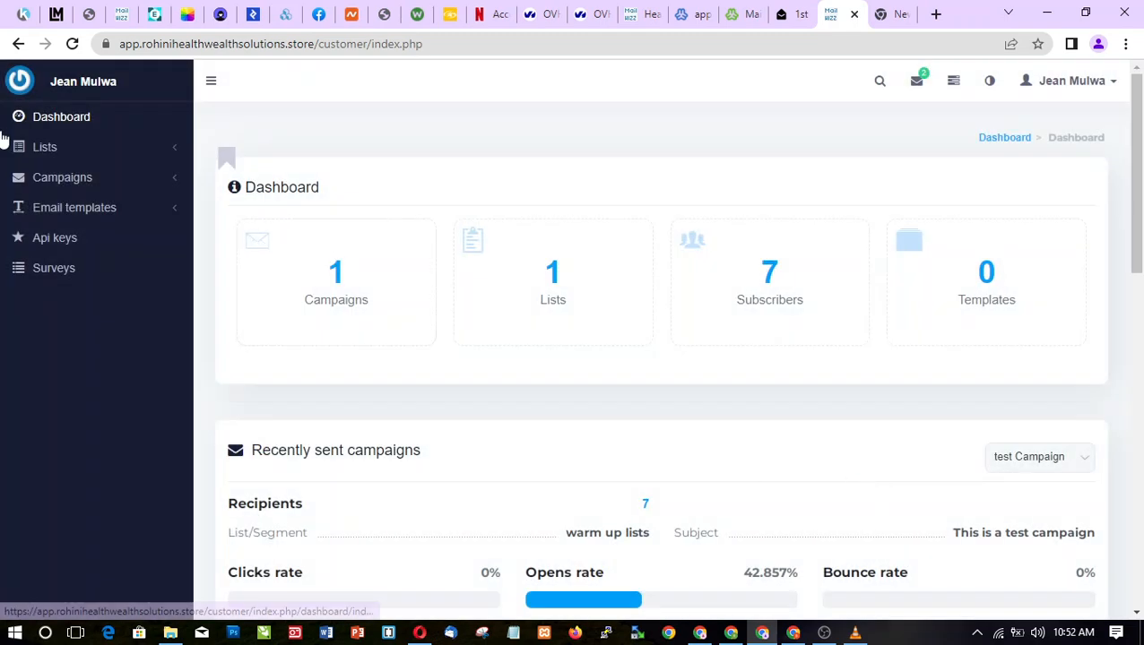
Open the customer's email lists and start creating a new list
click(41, 148)
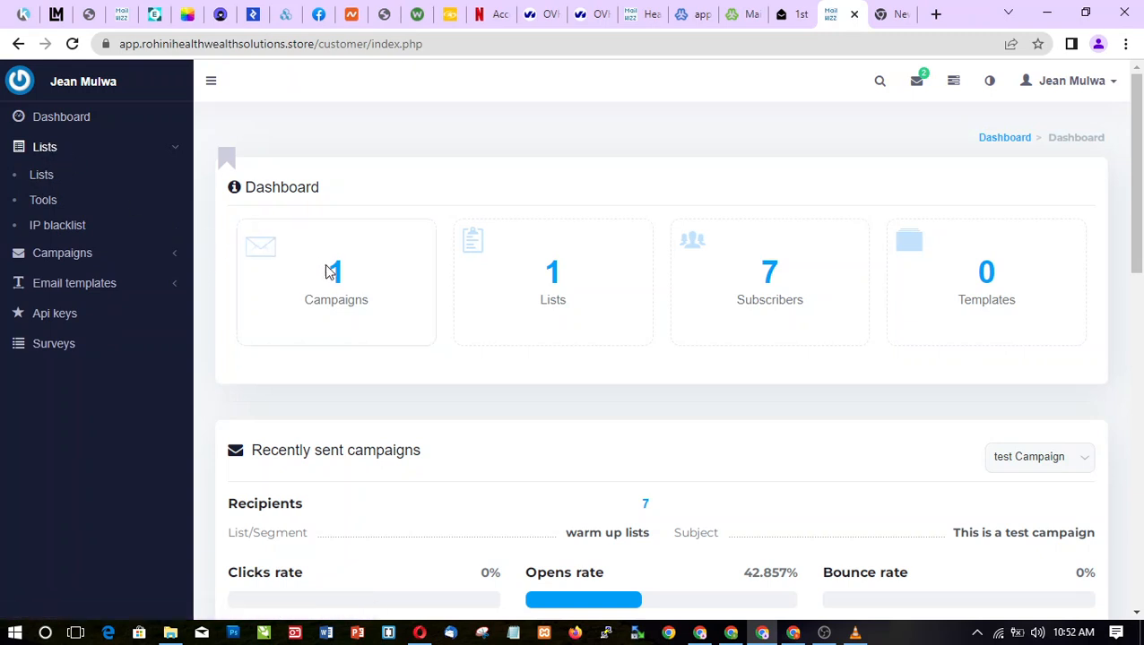
click(39, 154)
click(39, 154)
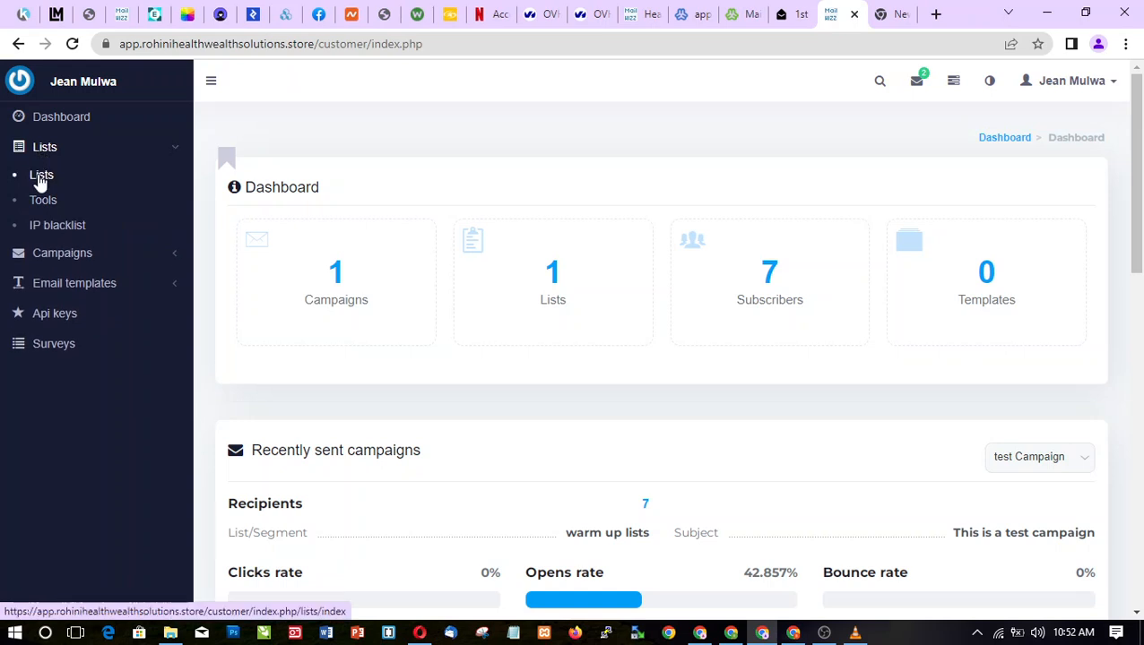
click(39, 176)
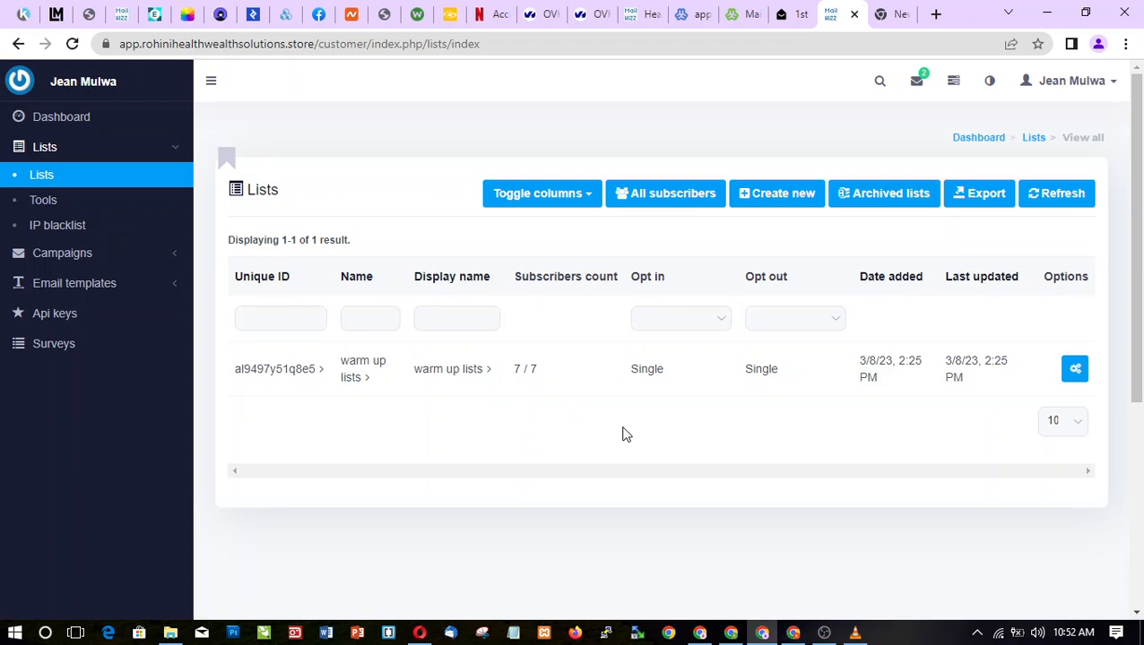
click(770, 200)
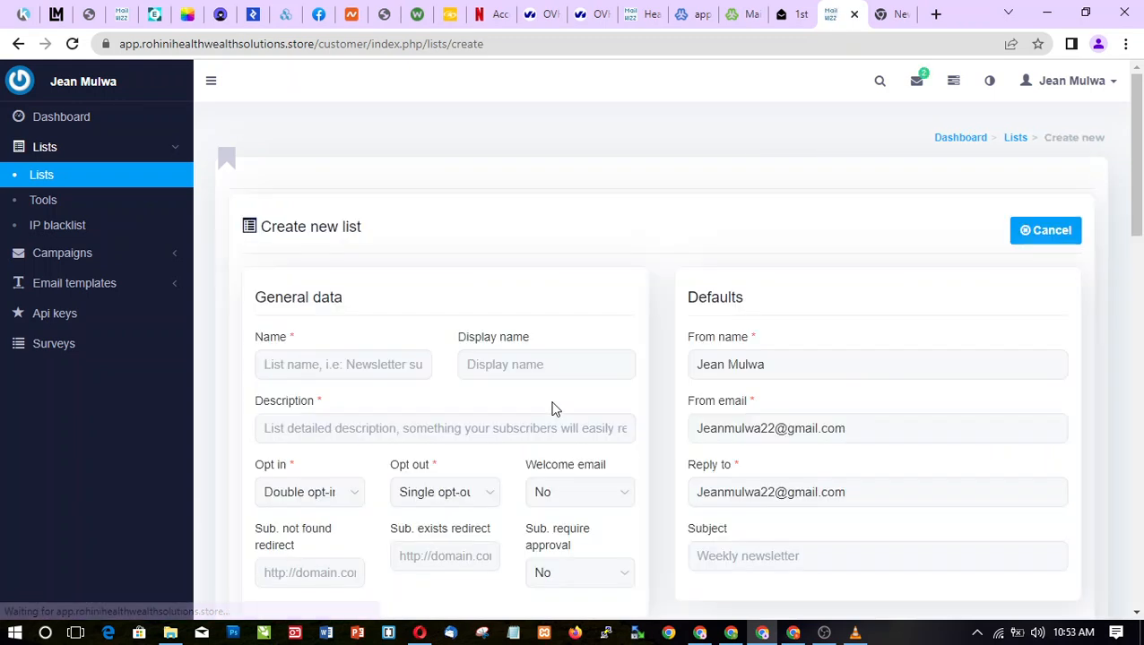
Name the list "mini warm up lists", with display name "small warm up list" and description "These are people who clicked on my link"
click(362, 369)
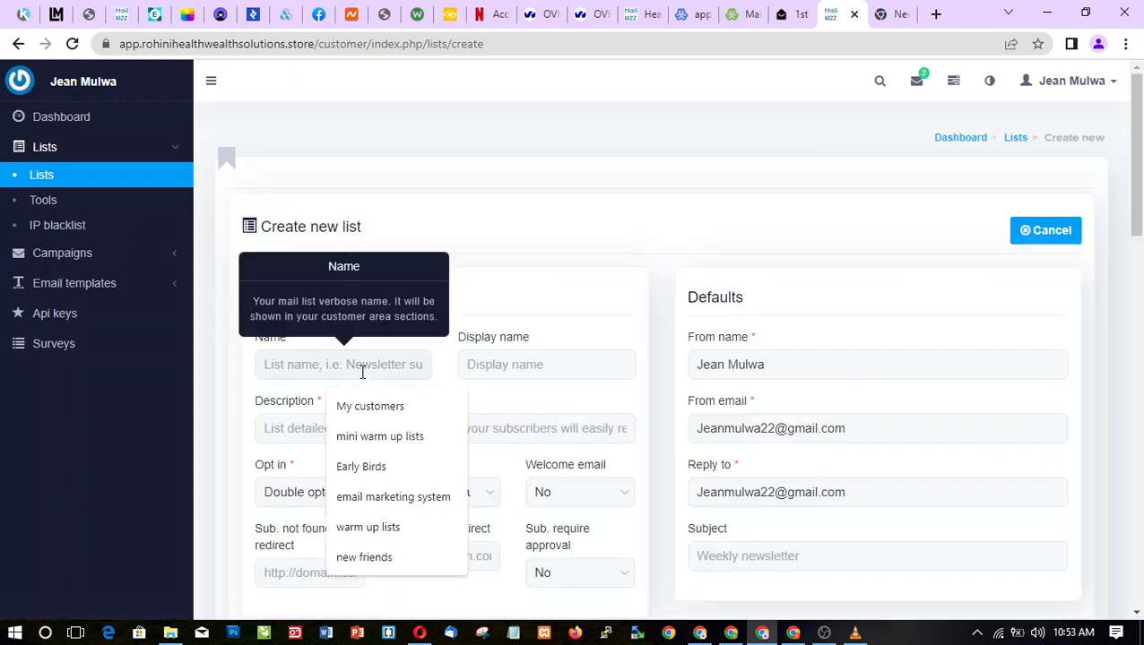
click(388, 439)
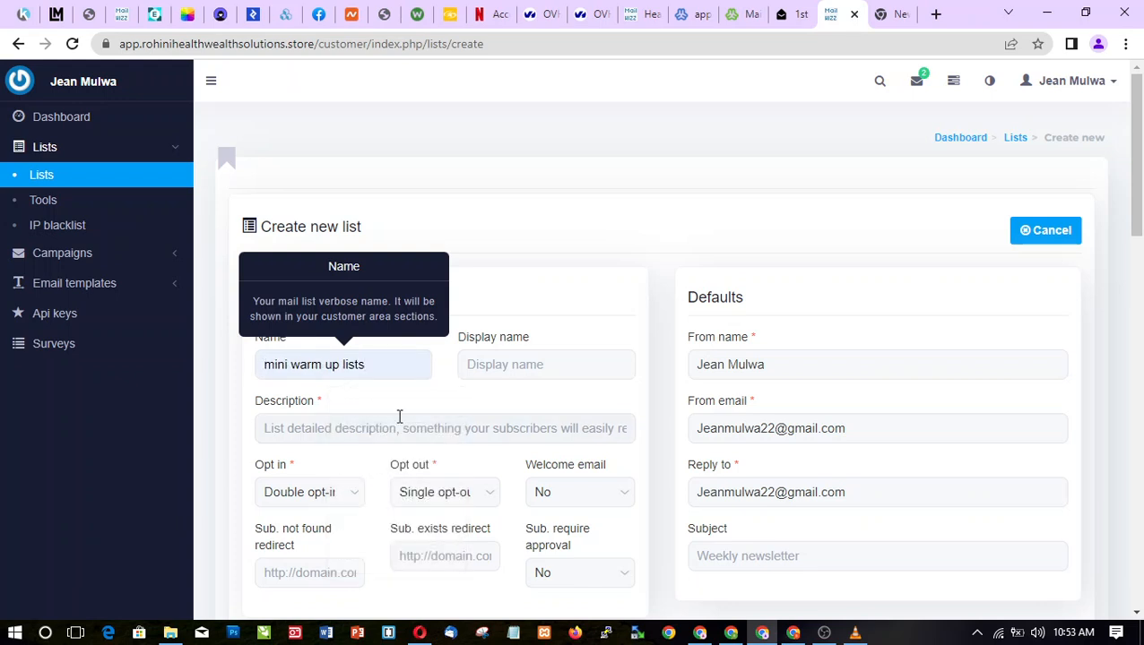
click(518, 364)
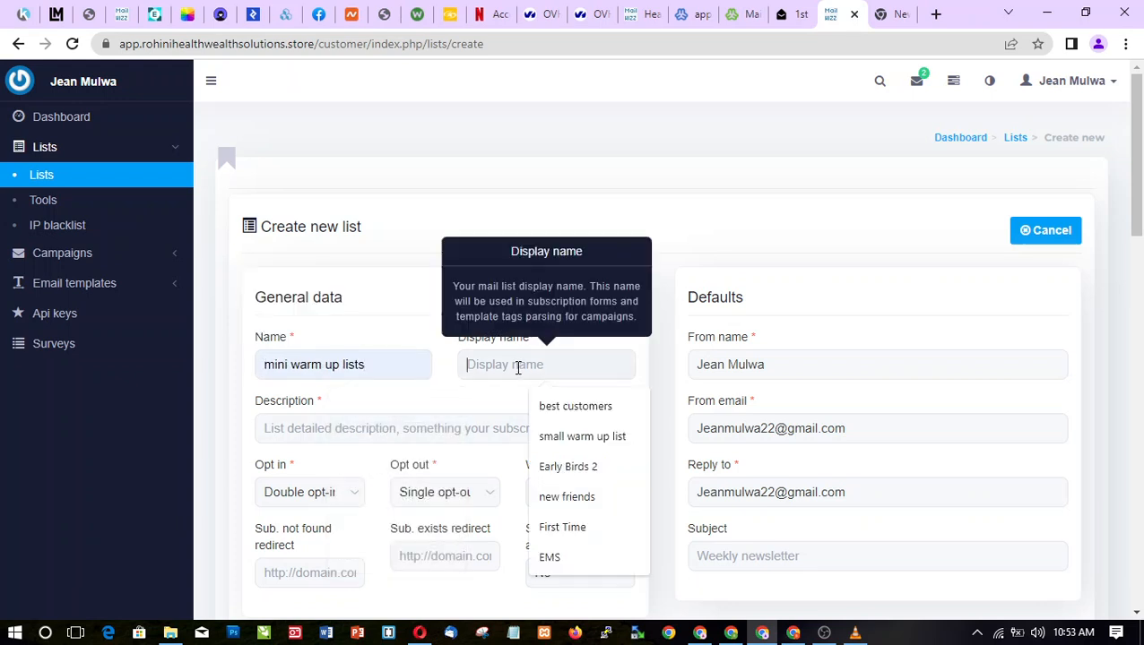
click(578, 437)
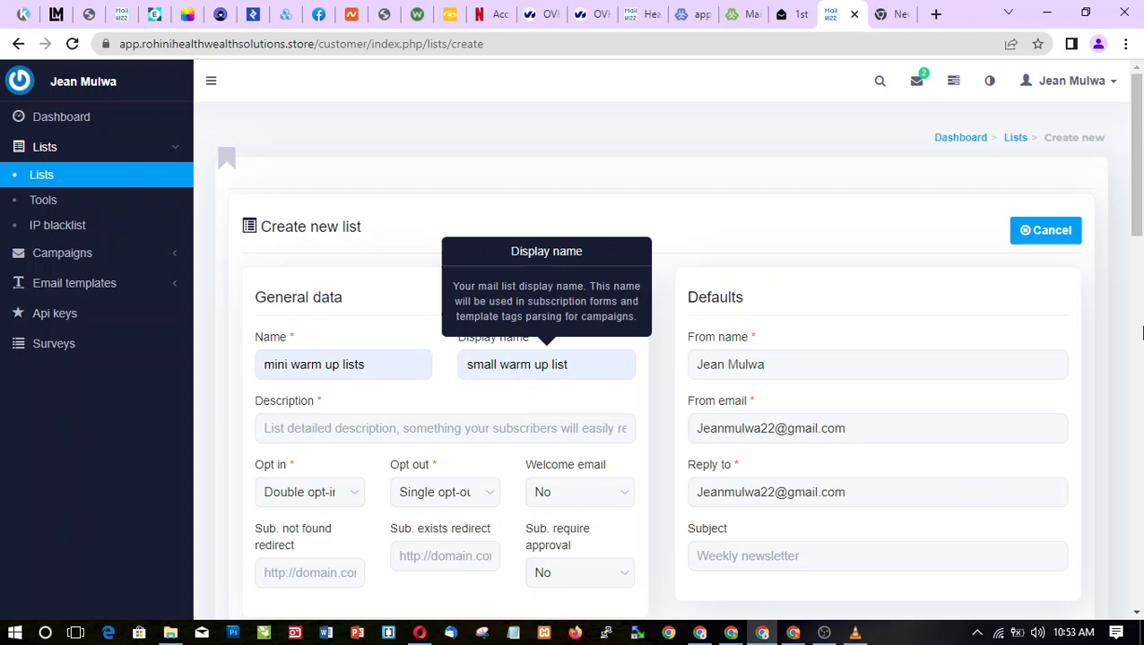
mouse_move(1142, 159)
mouse_down()
mouse_move(1140, 236)
mouse_move(1140, 157)
mouse_up()
click(322, 429)
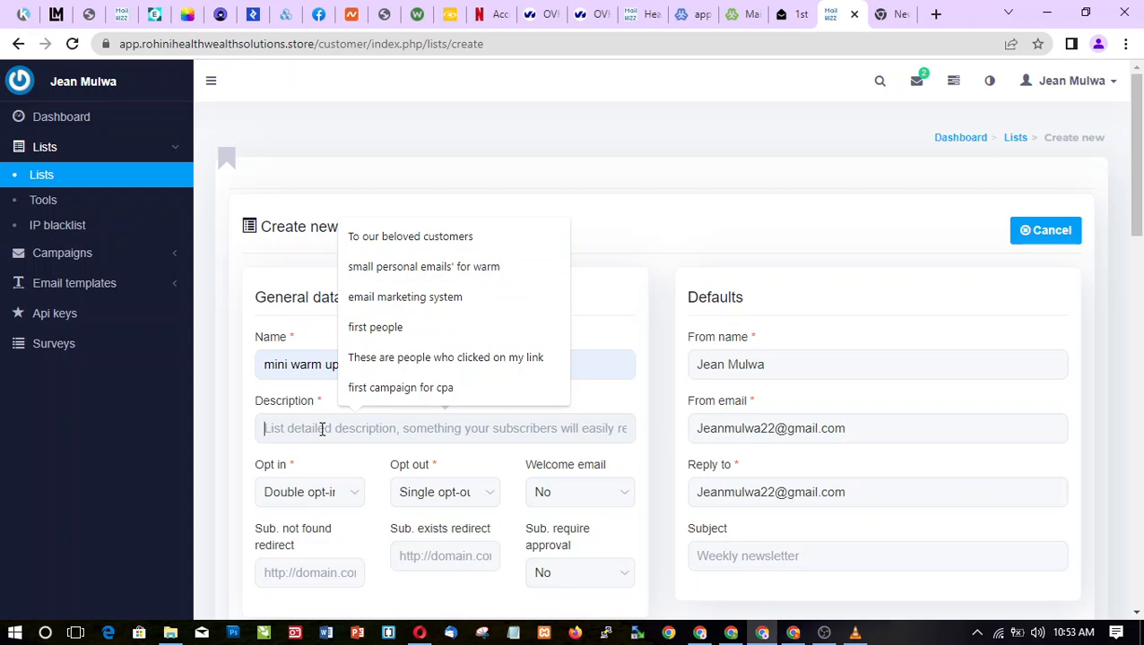
click(436, 359)
Set the new list's opt-in method to Single opt-in
drag(1138, 190, 1140, 278)
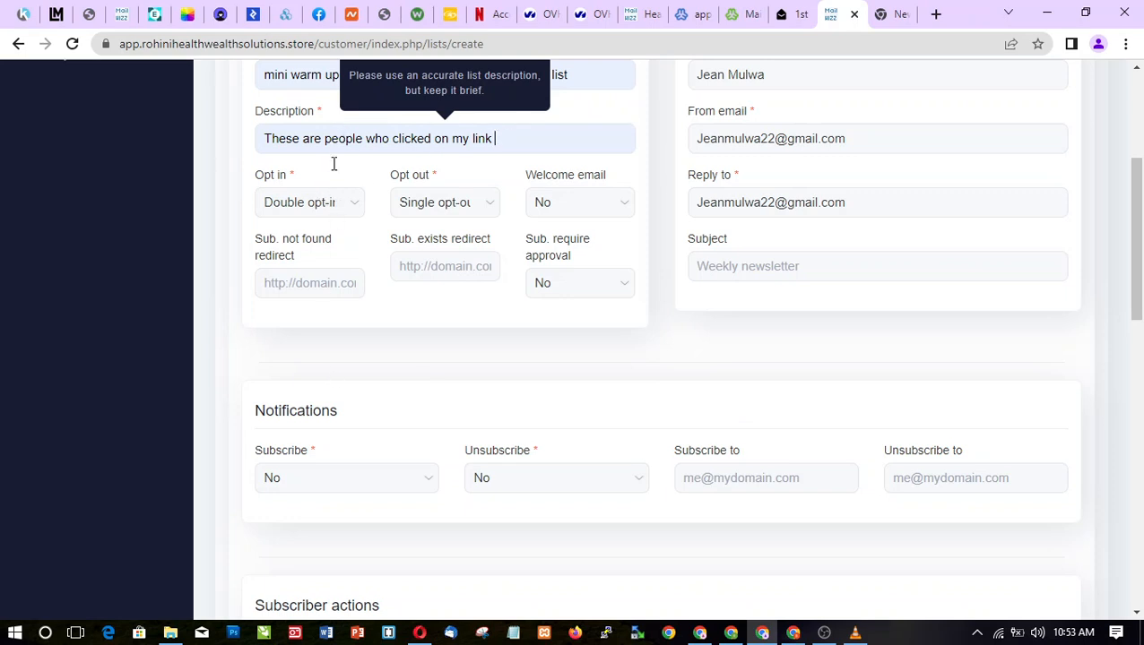
click(323, 204)
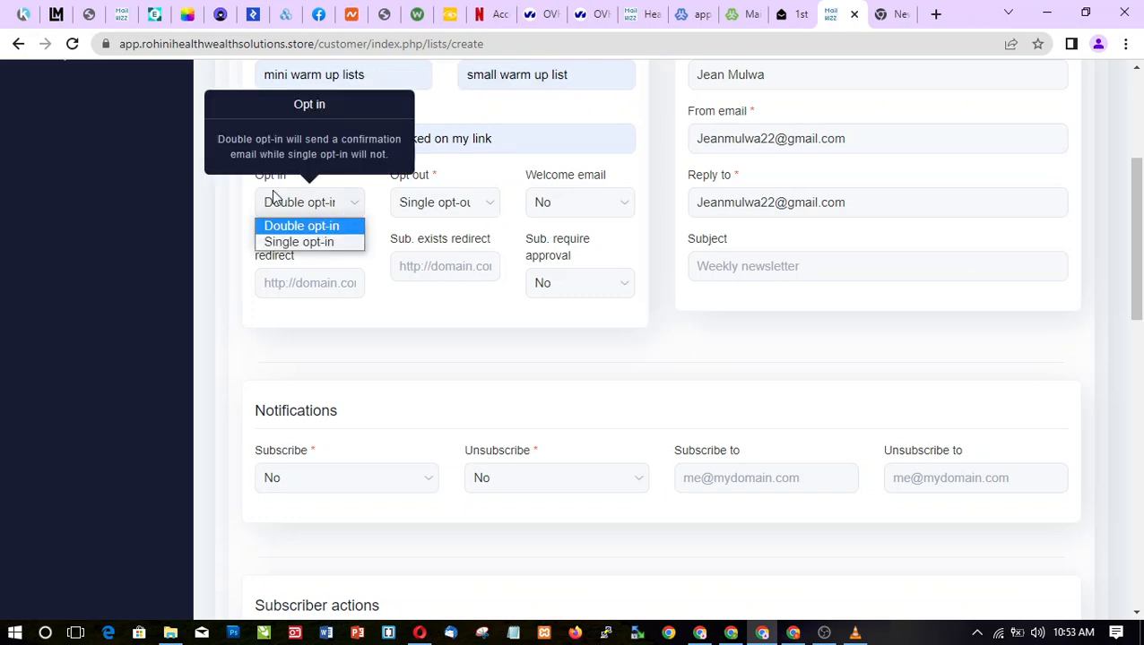
click(247, 187)
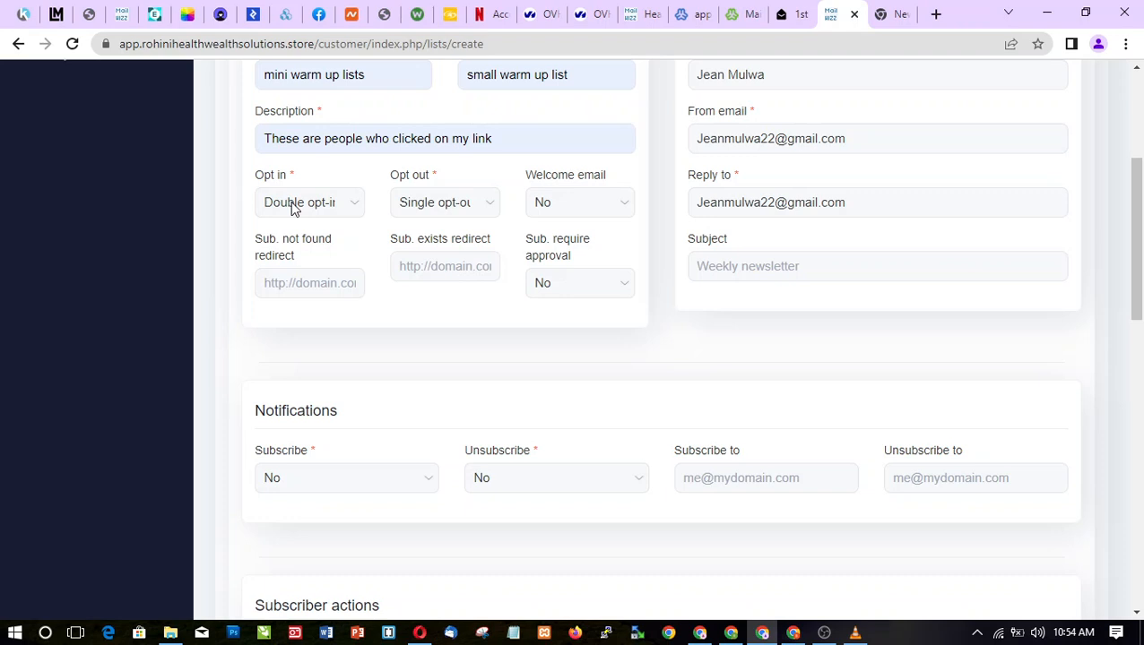
click(294, 208)
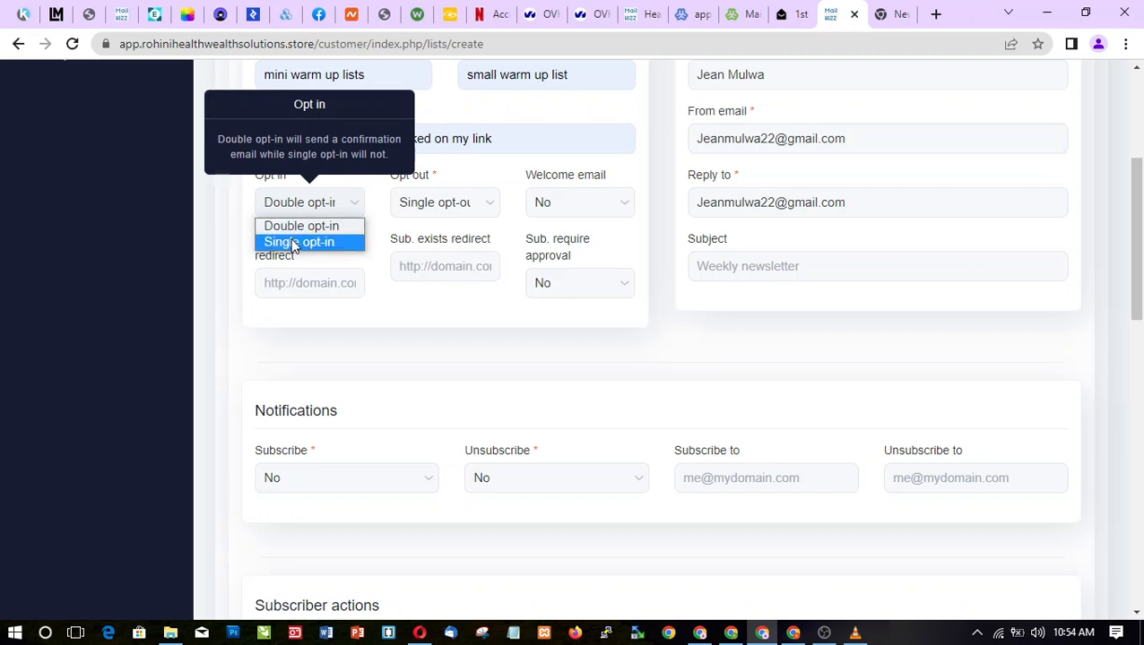
click(292, 243)
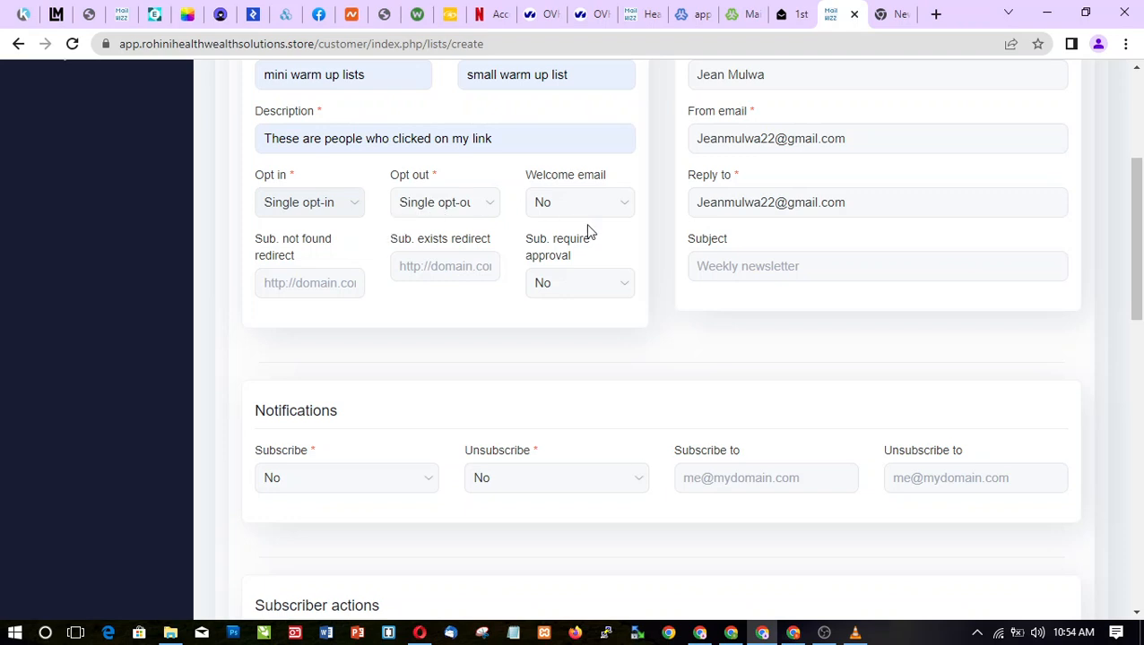
Review the new list's default sender details, including the From email and Reply to fields
drag(1141, 281, 1140, 255)
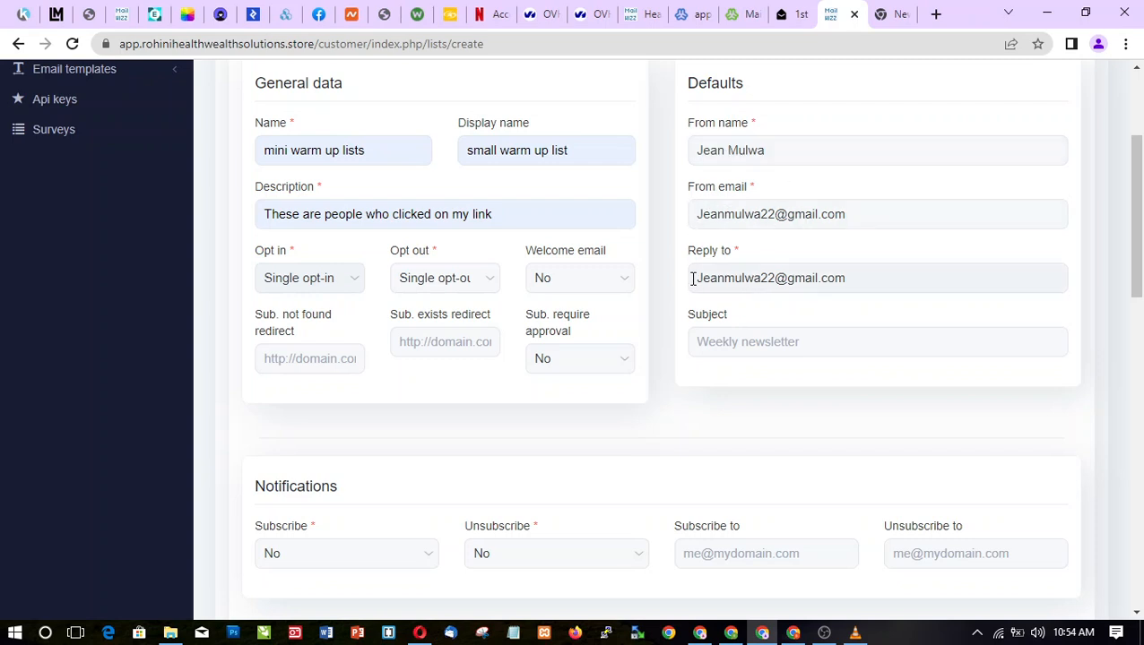
click(855, 214)
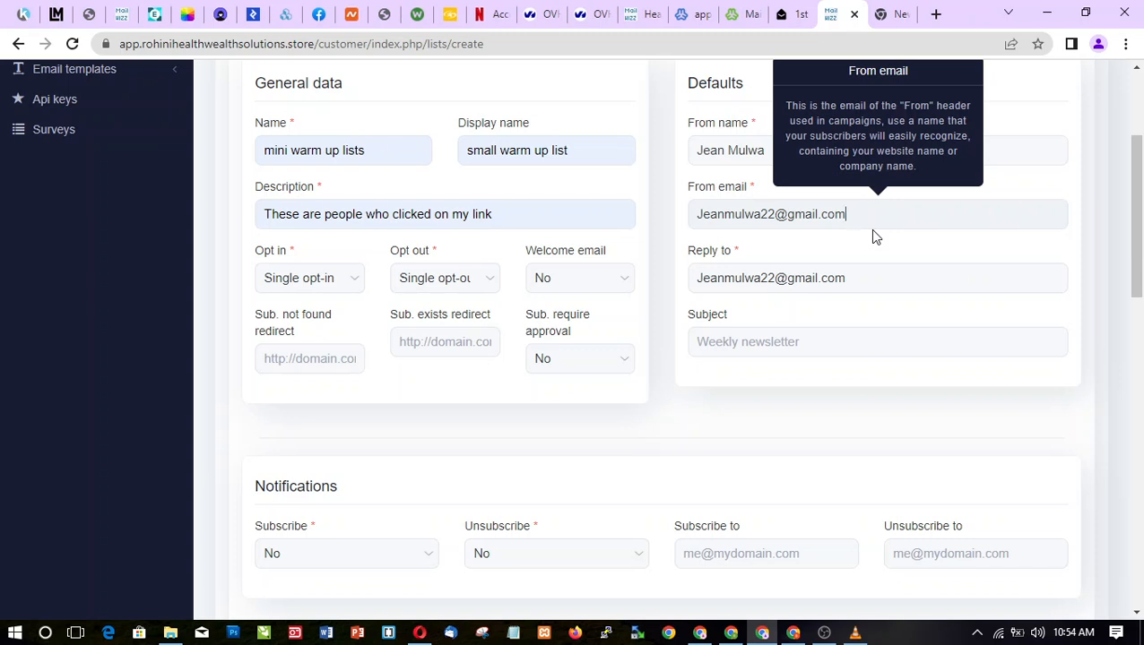
drag(1142, 243, 1142, 219)
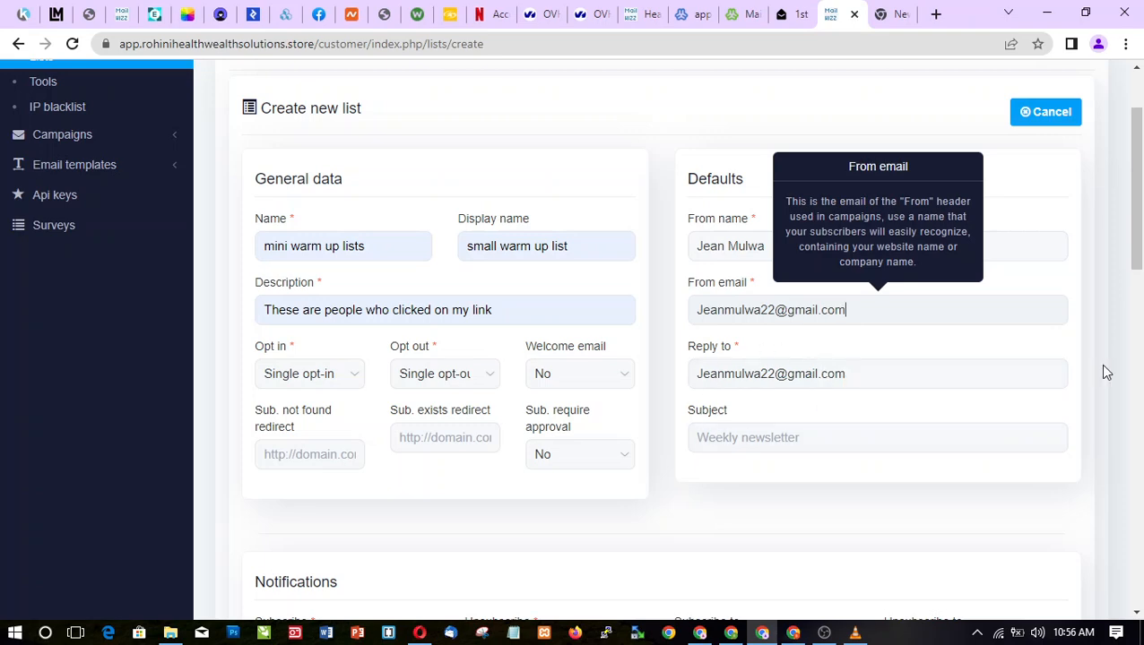
Enter "Health Wealth" as the company name in the new list's company details
drag(1140, 215, 1140, 357)
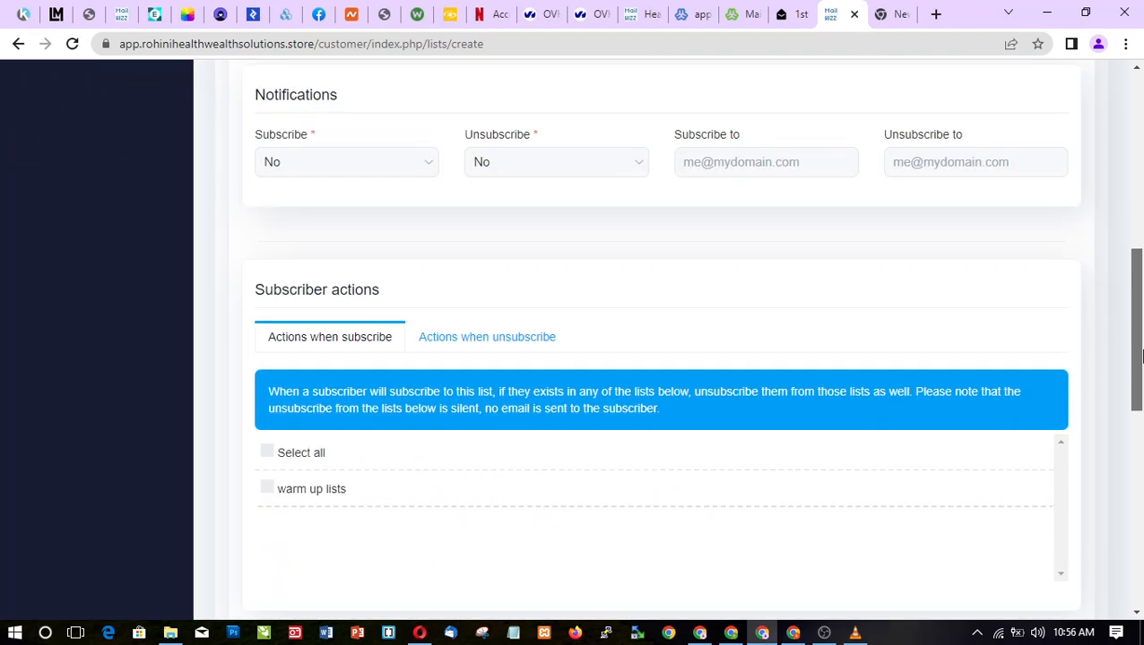
mouse_move(1140, 375)
mouse_down()
mouse_move(1140, 482)
mouse_move(1138, 390)
mouse_up()
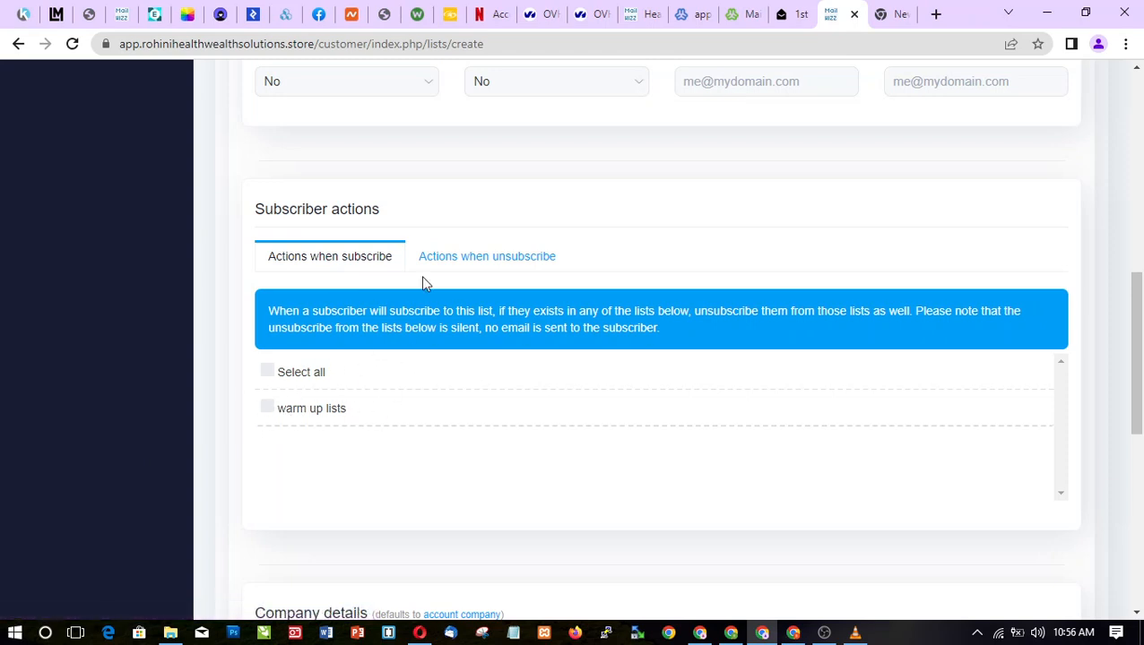
drag(1137, 327, 1140, 454)
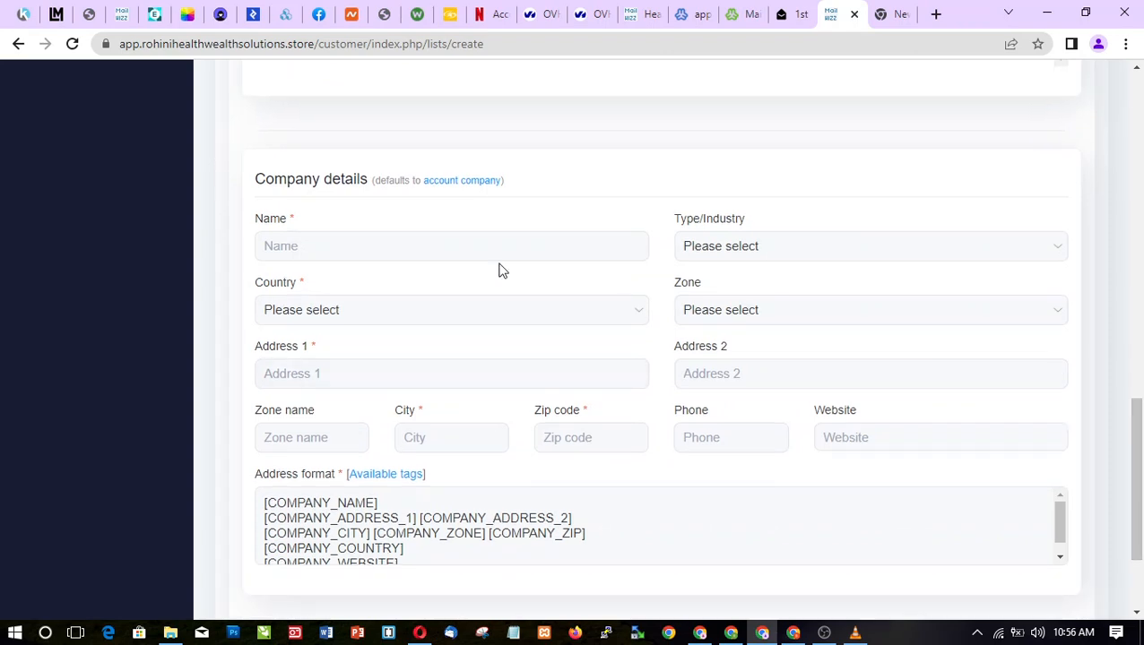
click(453, 247)
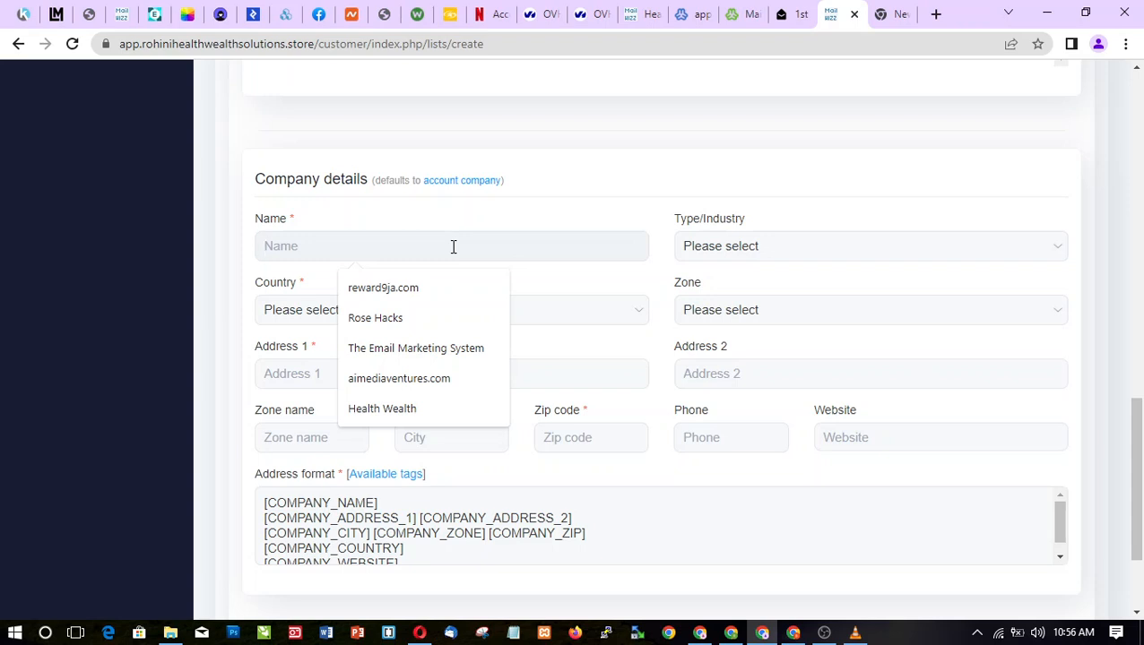
click(378, 423)
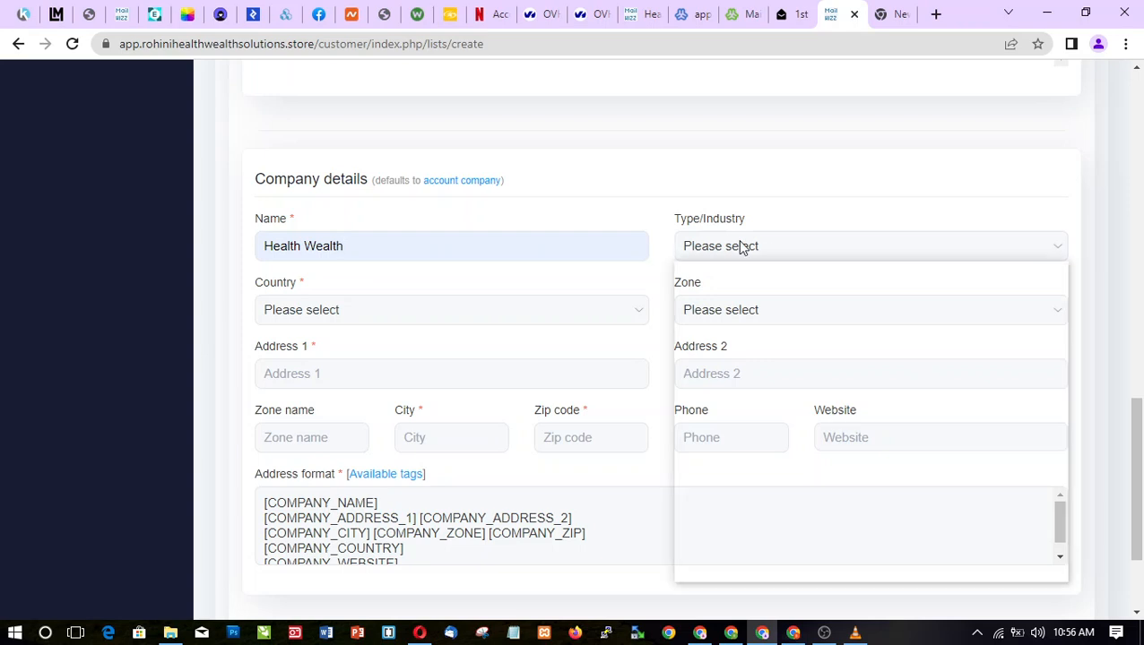
Examine the company's industry and country options and its address, city and zip code fields
click(741, 245)
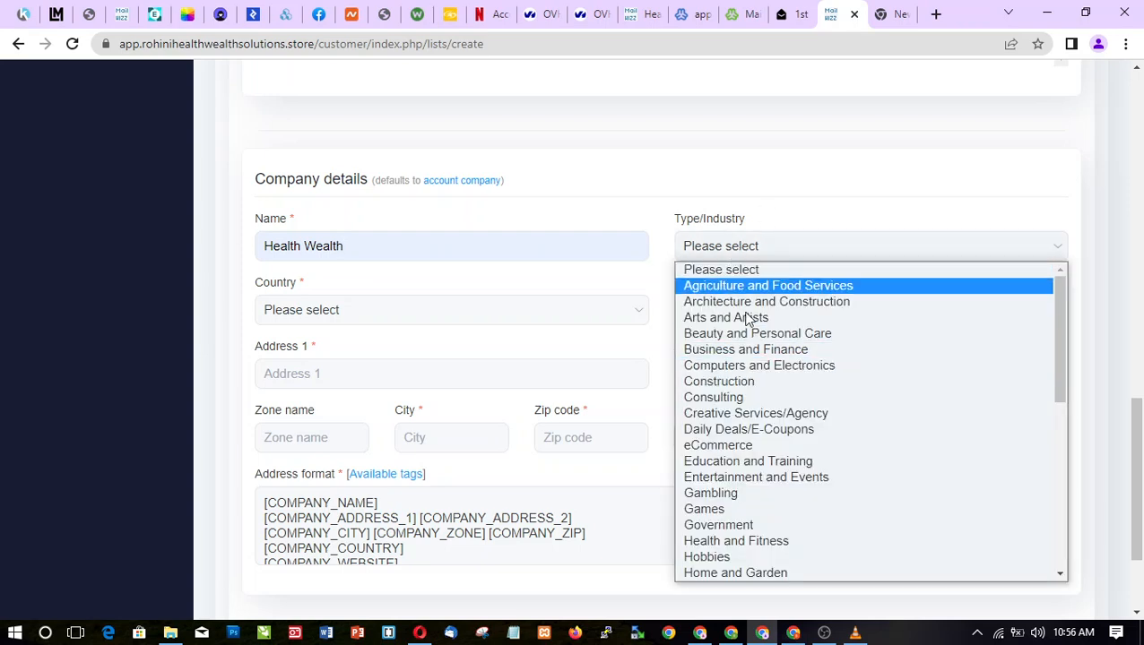
click(722, 246)
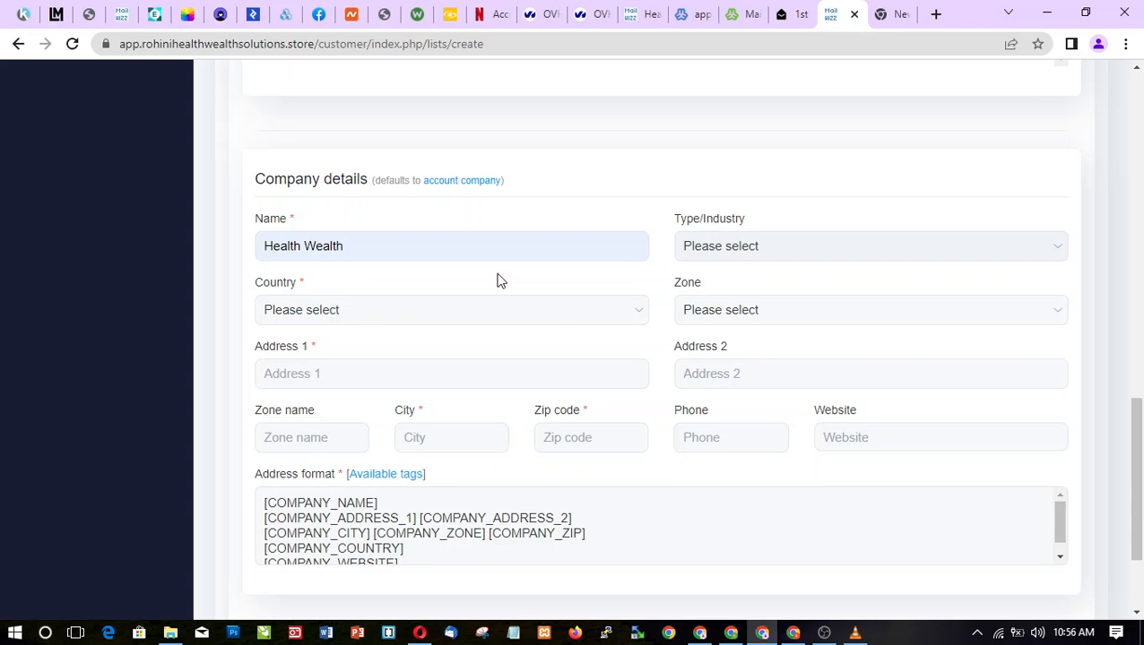
click(478, 314)
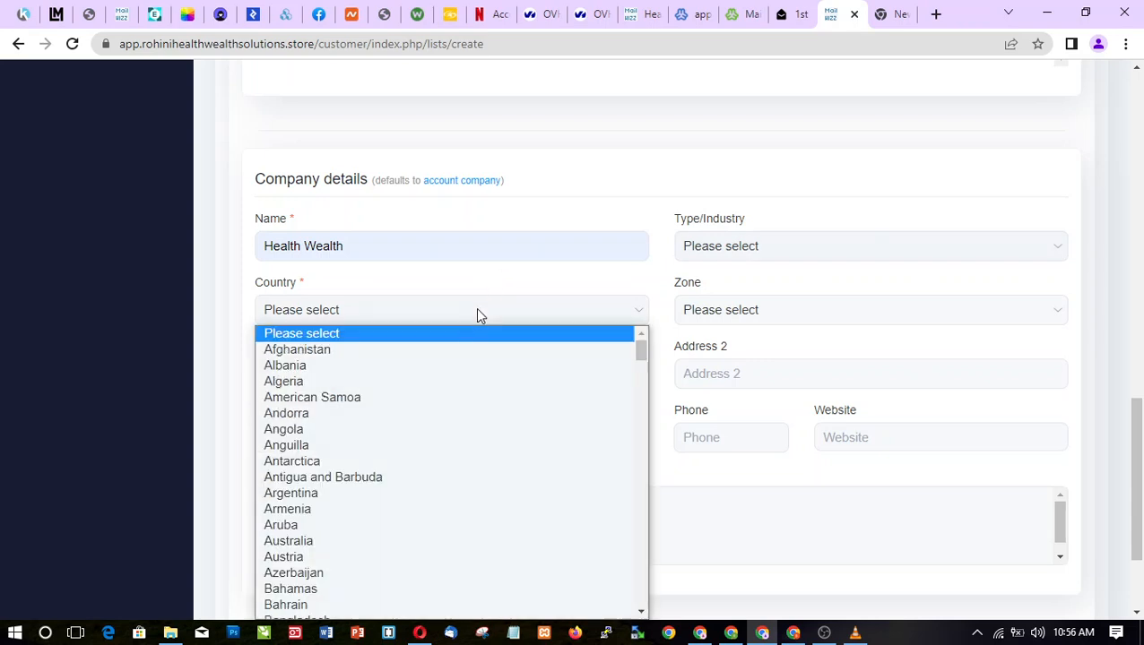
click(477, 314)
click(388, 372)
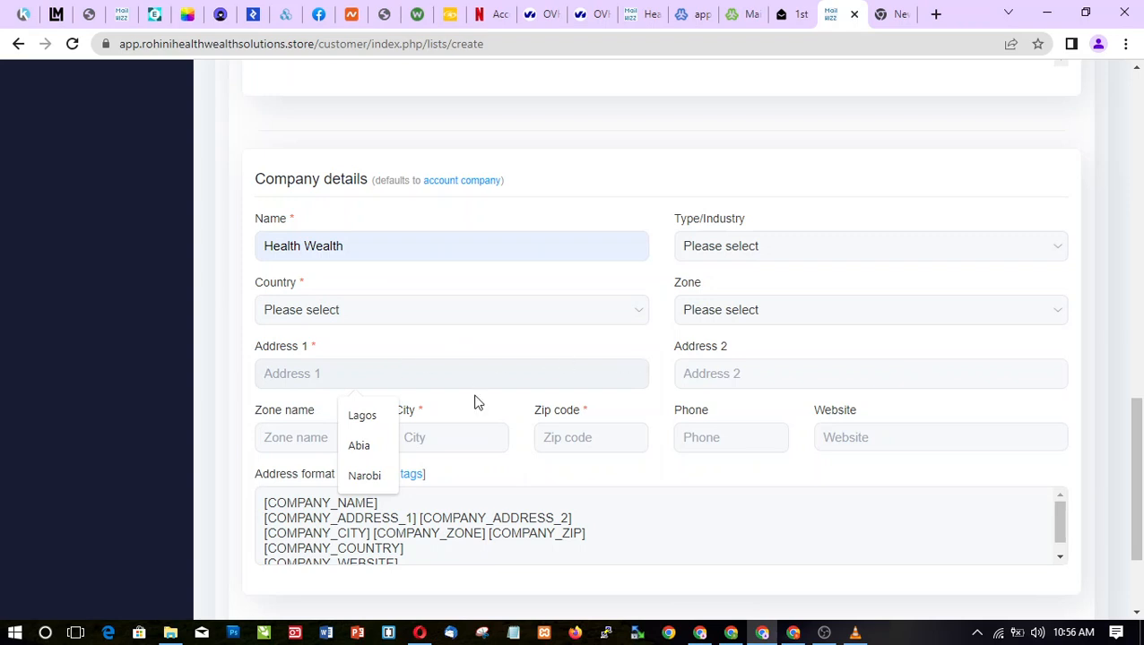
click(579, 446)
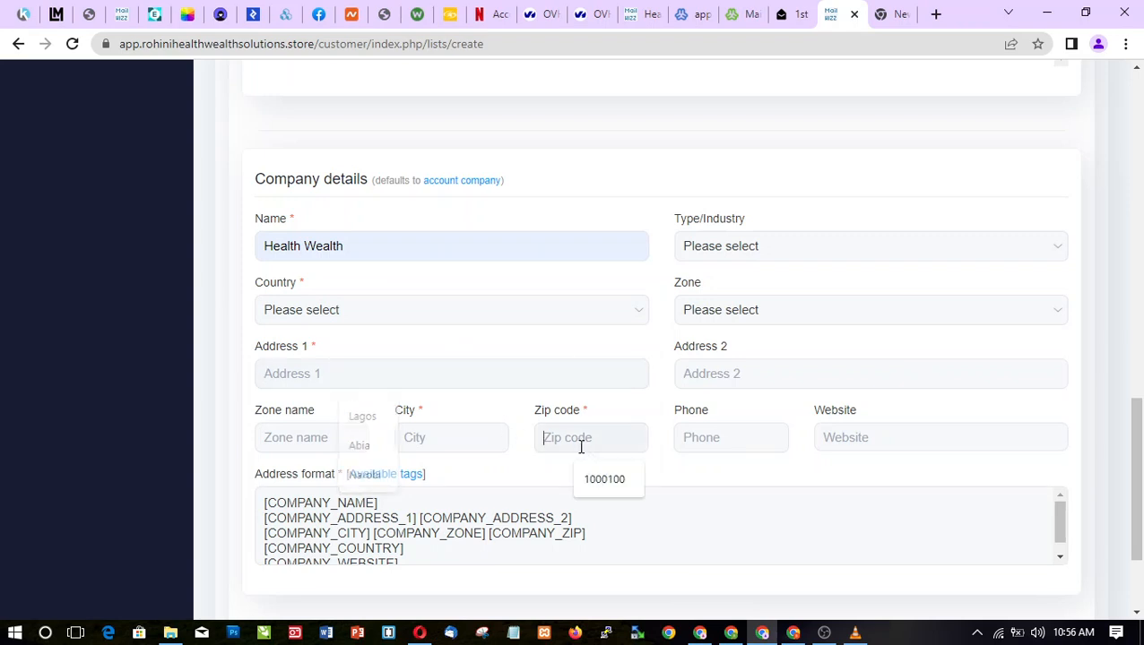
click(467, 438)
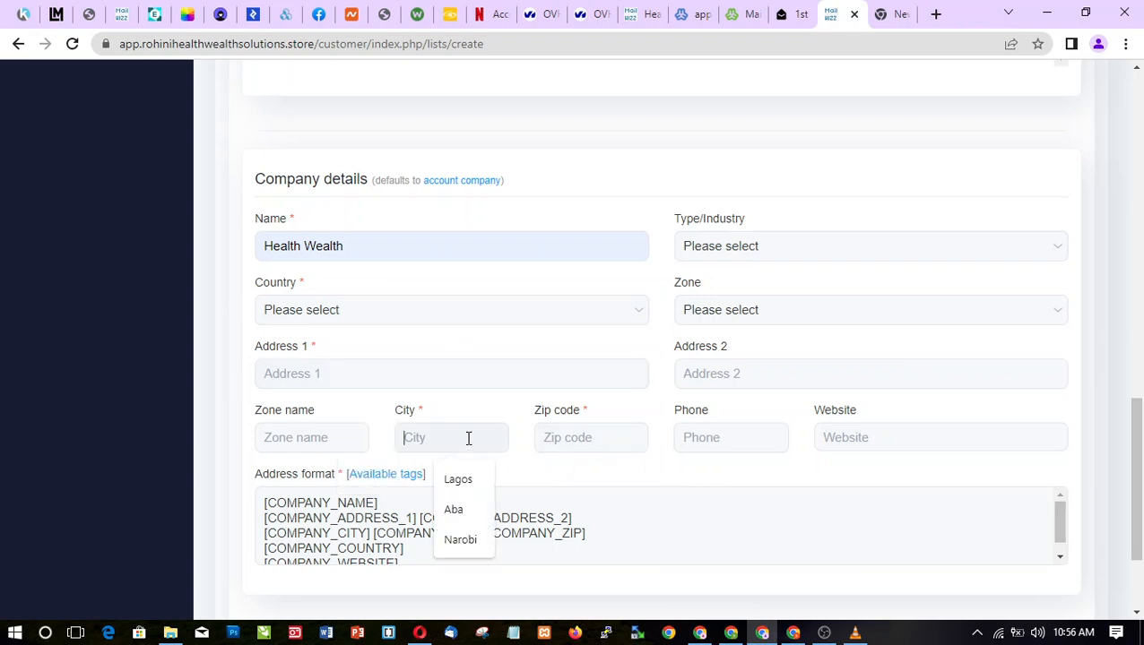
Set the company's country to Albania and fill in its first address line, city and zip code
click(321, 309)
click(314, 366)
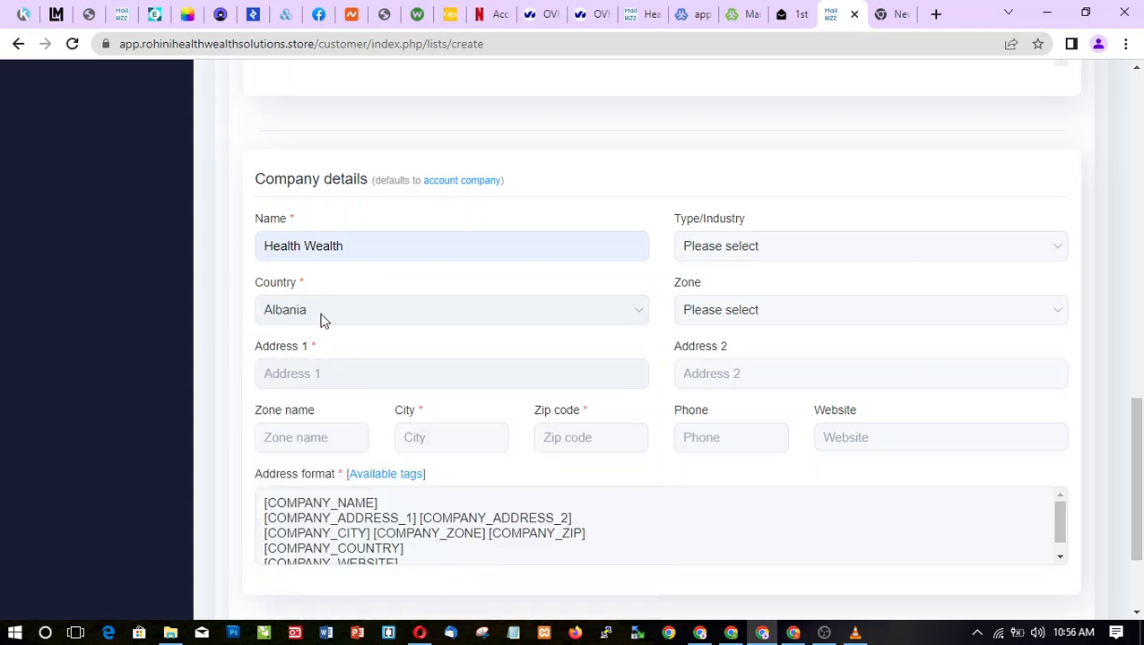
click(325, 373)
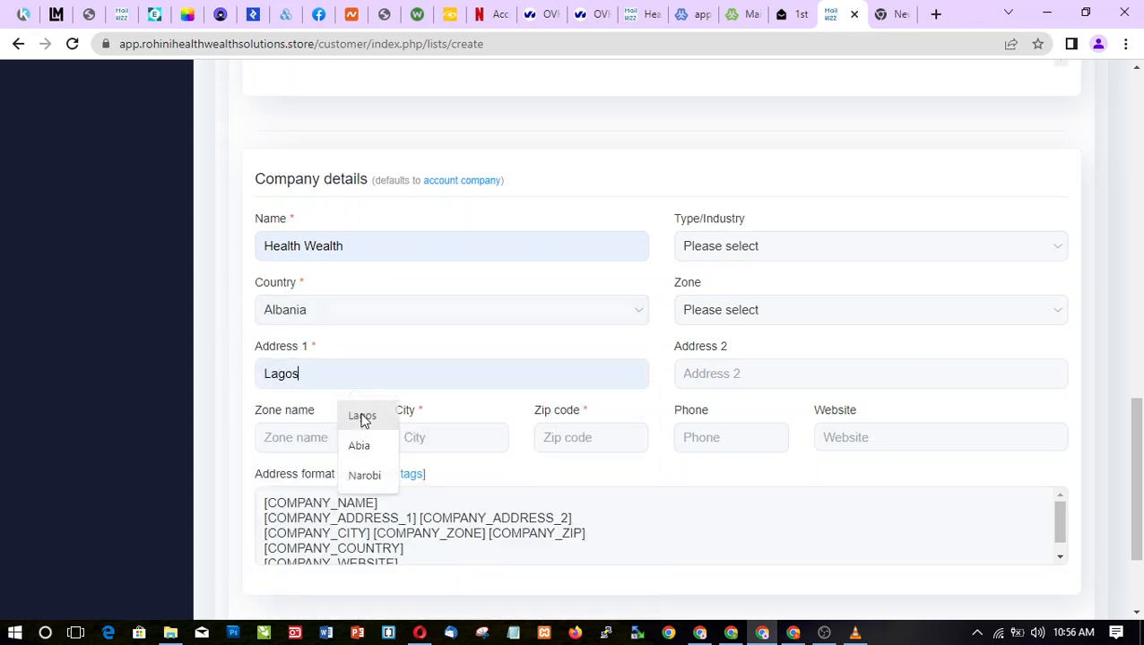
click(365, 416)
click(467, 438)
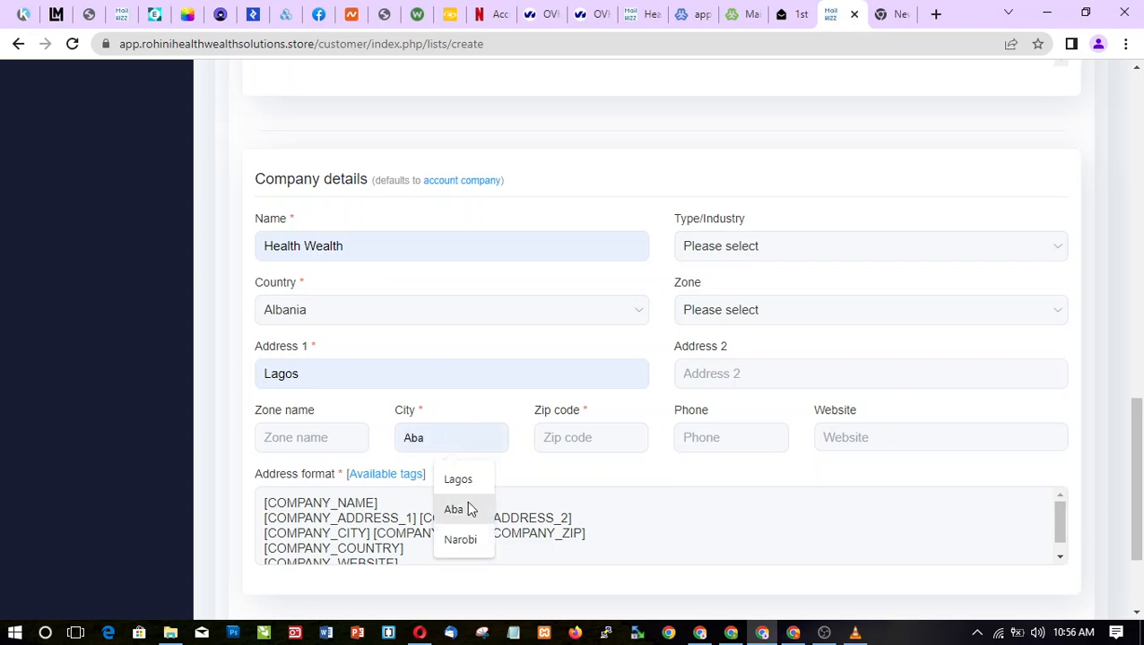
click(460, 540)
click(584, 443)
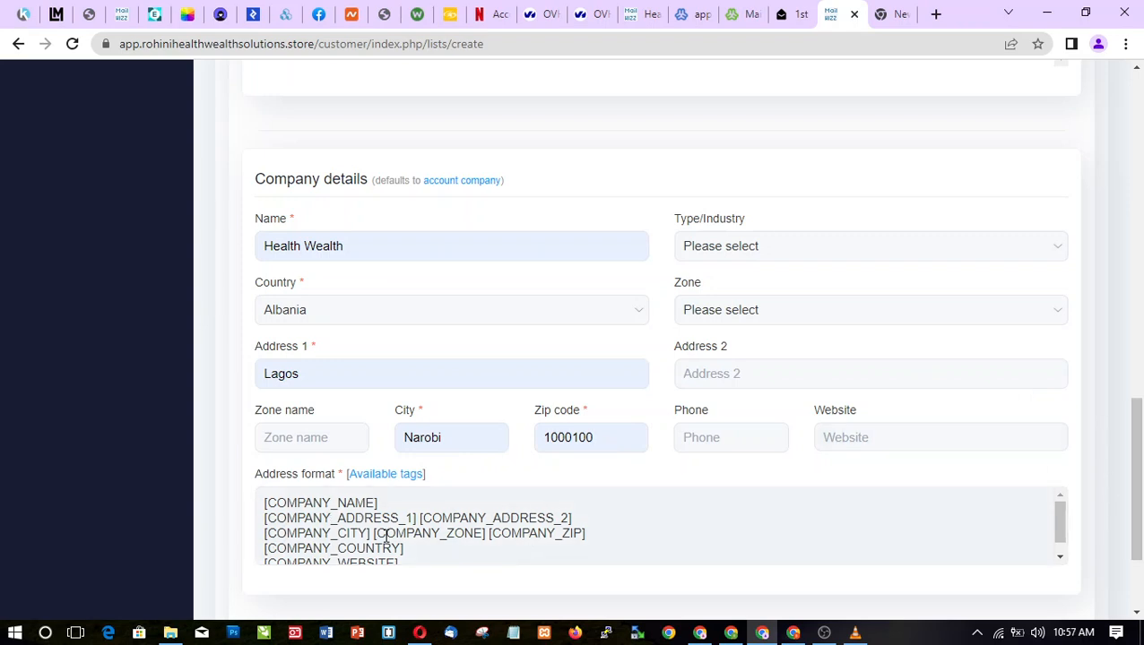
Review the company address format and the list of tags available for it, including which ones are required
mouse_move(1058, 520)
mouse_down()
mouse_move(1063, 544)
mouse_move(1072, 505)
mouse_up()
click(403, 474)
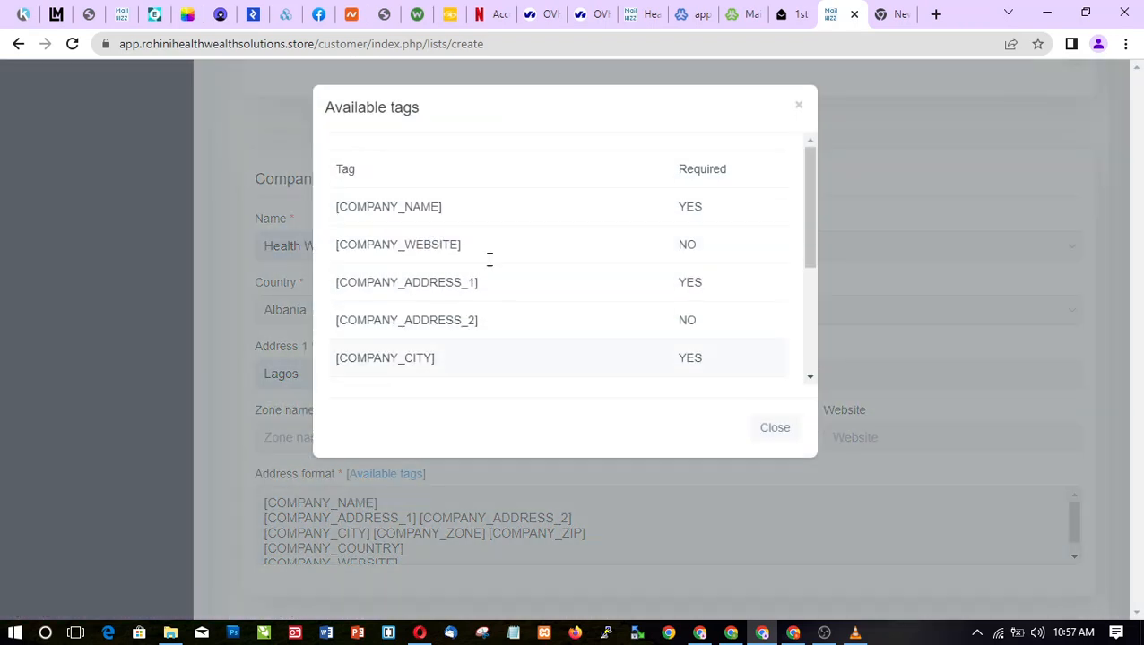
drag(812, 224, 789, 195)
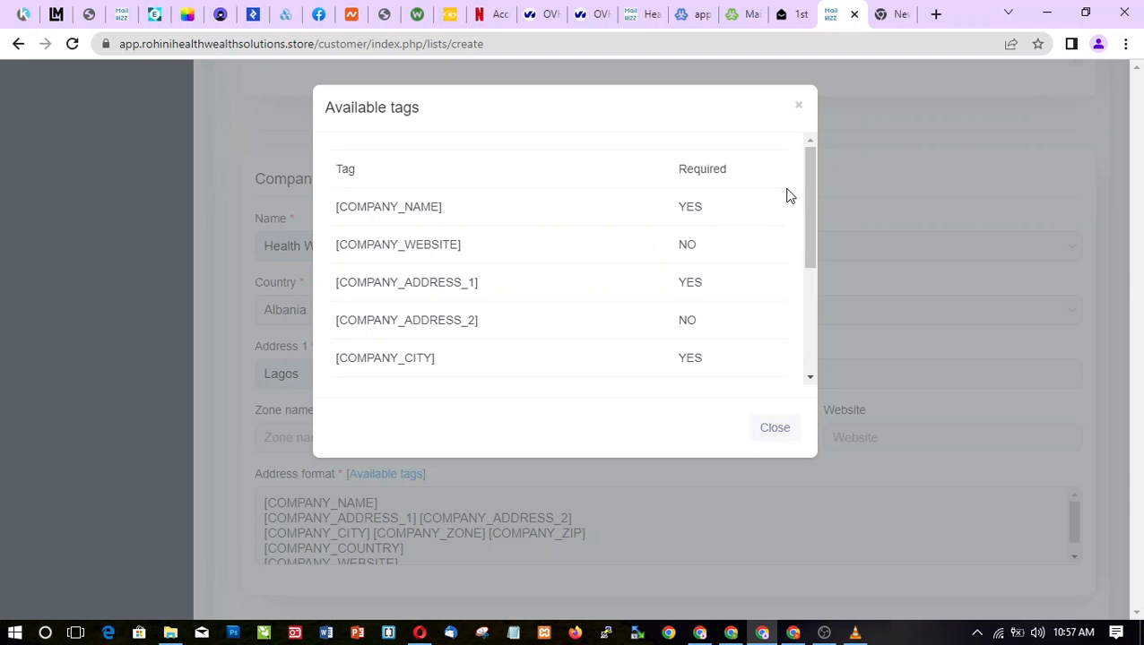
click(800, 107)
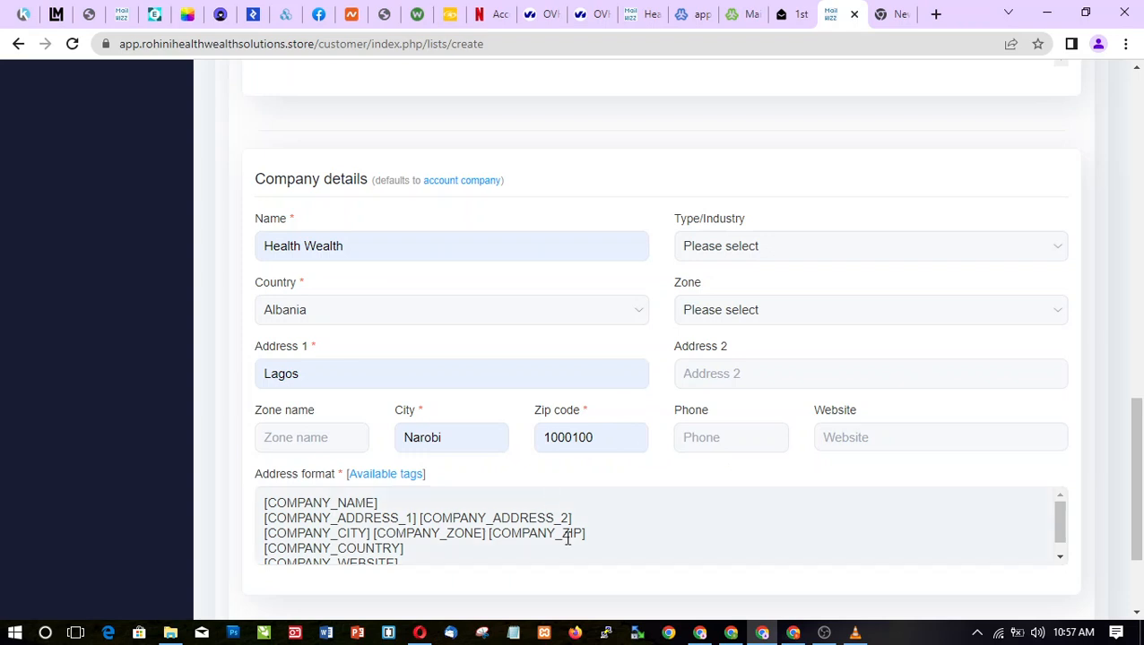
drag(1060, 525, 1063, 579)
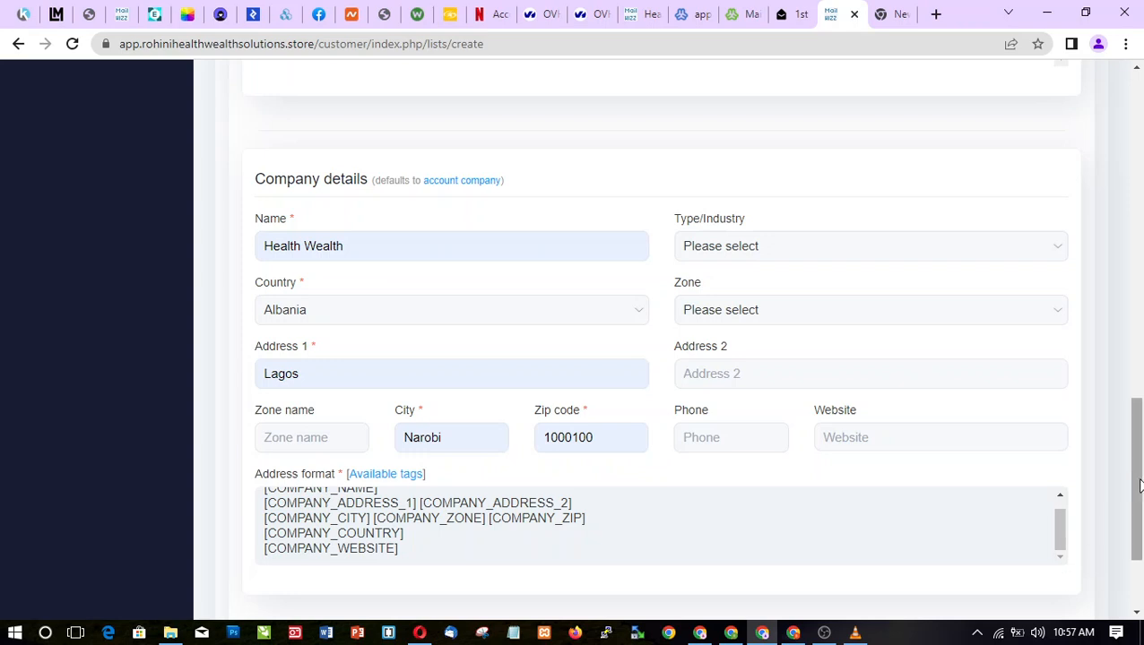
Save the new list and return to the lists overview, declining the browser's offer to store the address
drag(1137, 482, 1137, 527)
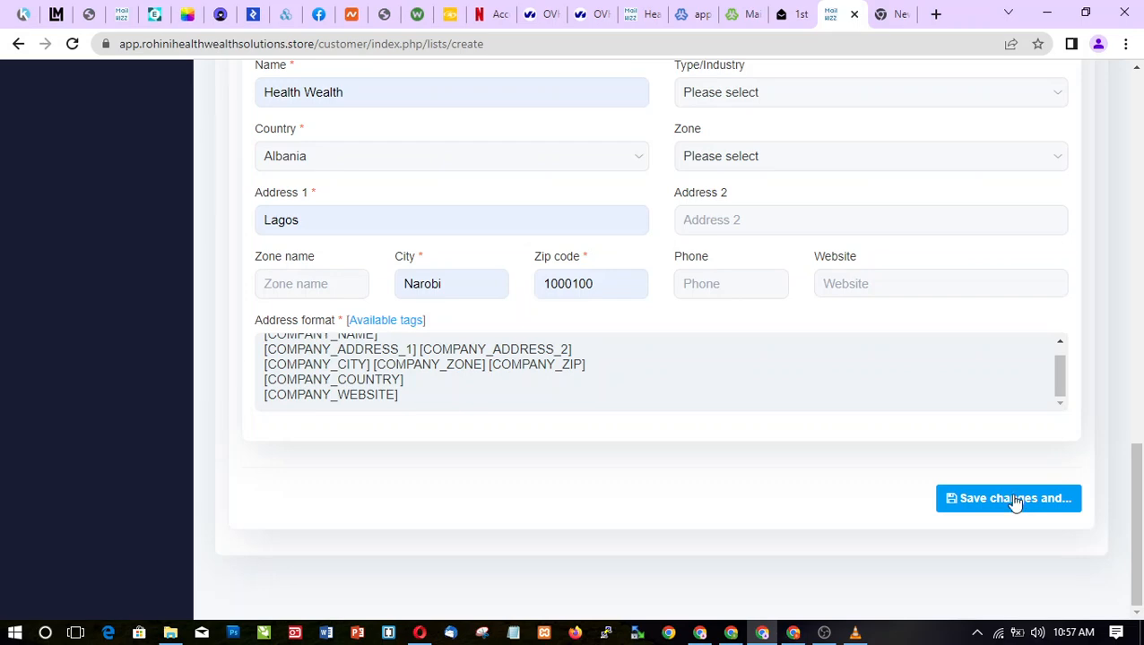
mouse_move(1137, 525)
mouse_down()
mouse_move(1141, 285)
mouse_move(1139, 537)
mouse_up()
click(989, 500)
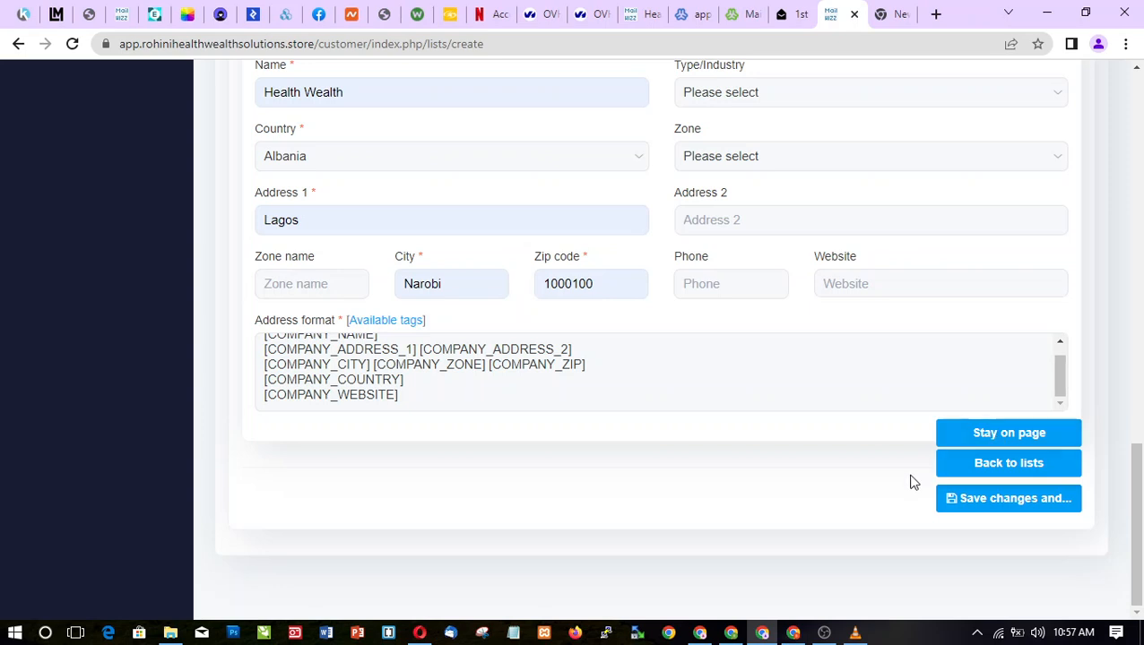
click(985, 466)
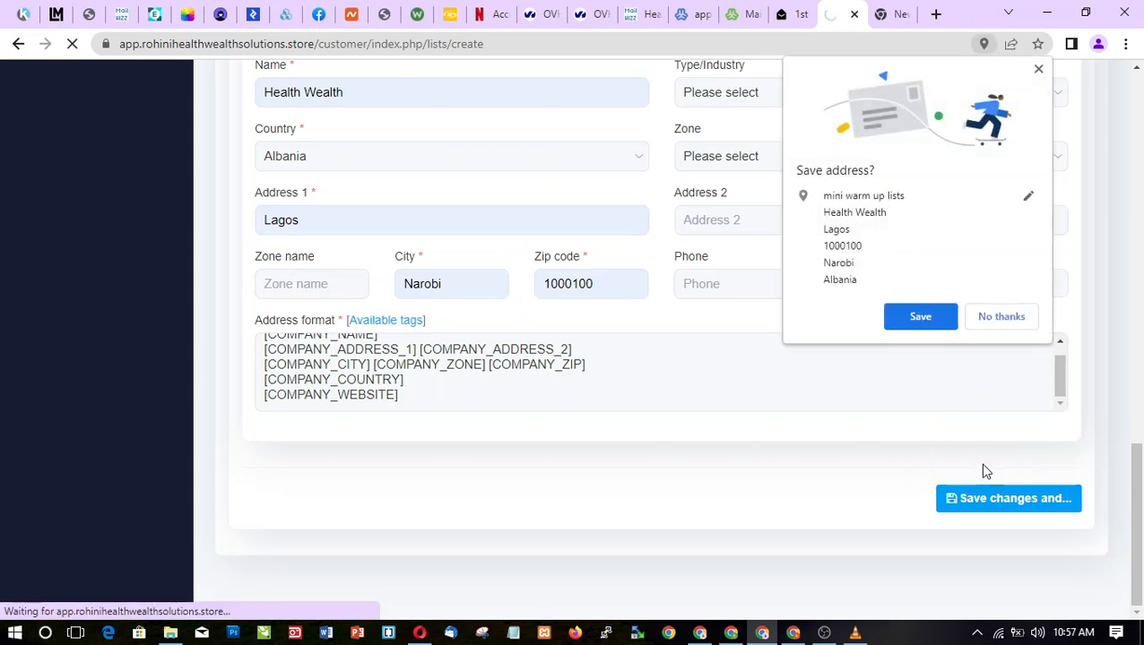
click(1003, 319)
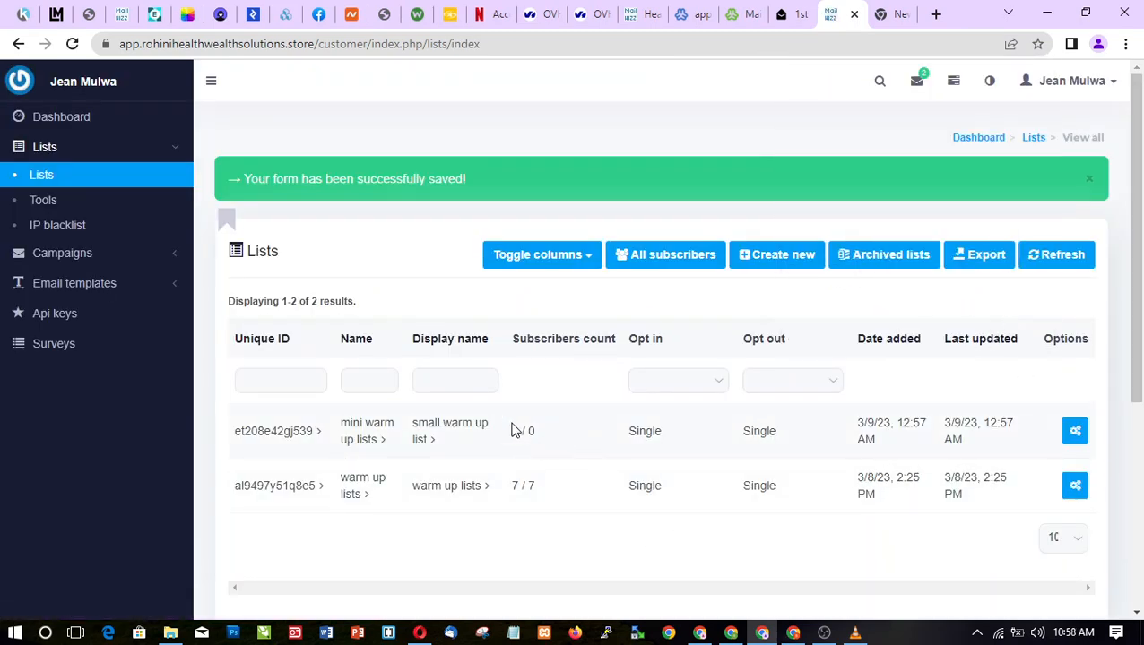
Open the overview page of the existing "warm up lists" list
click(1074, 486)
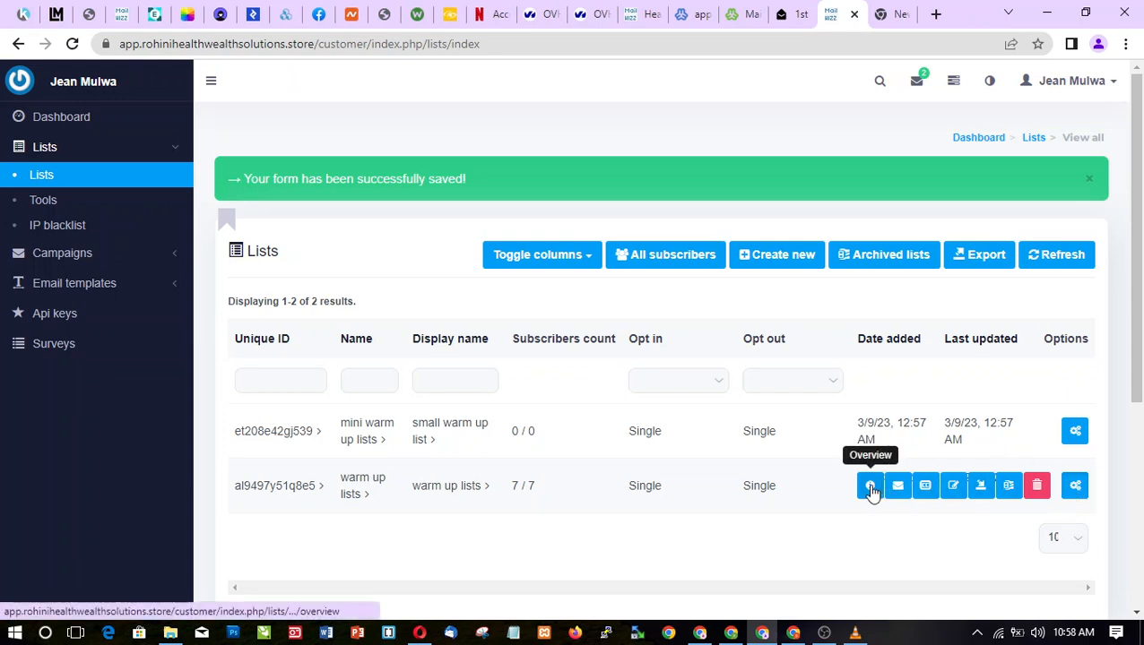
click(869, 485)
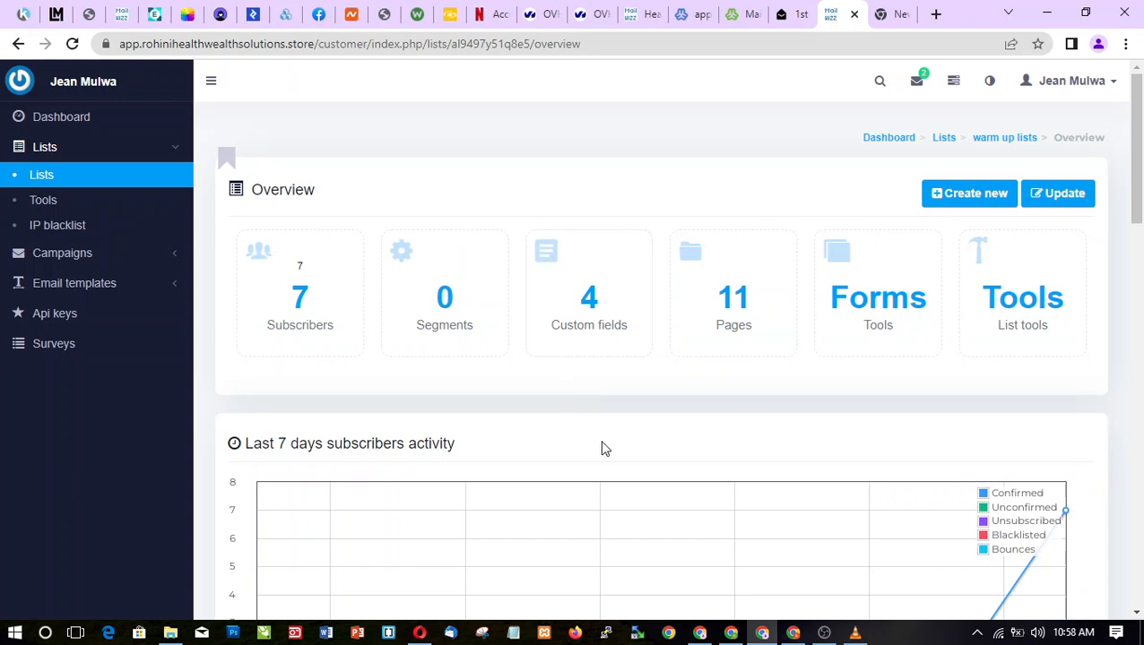
scroll(1140, 244, down, 1)
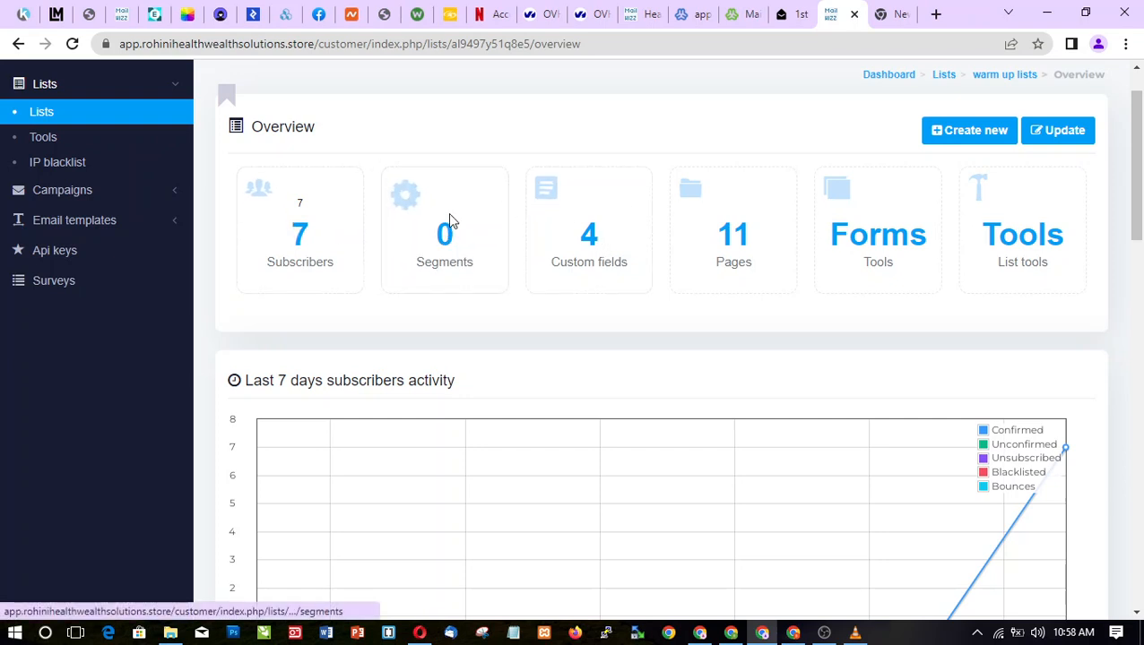
Open the list's custom fields and review the existing fields and the field types that can be added
click(588, 233)
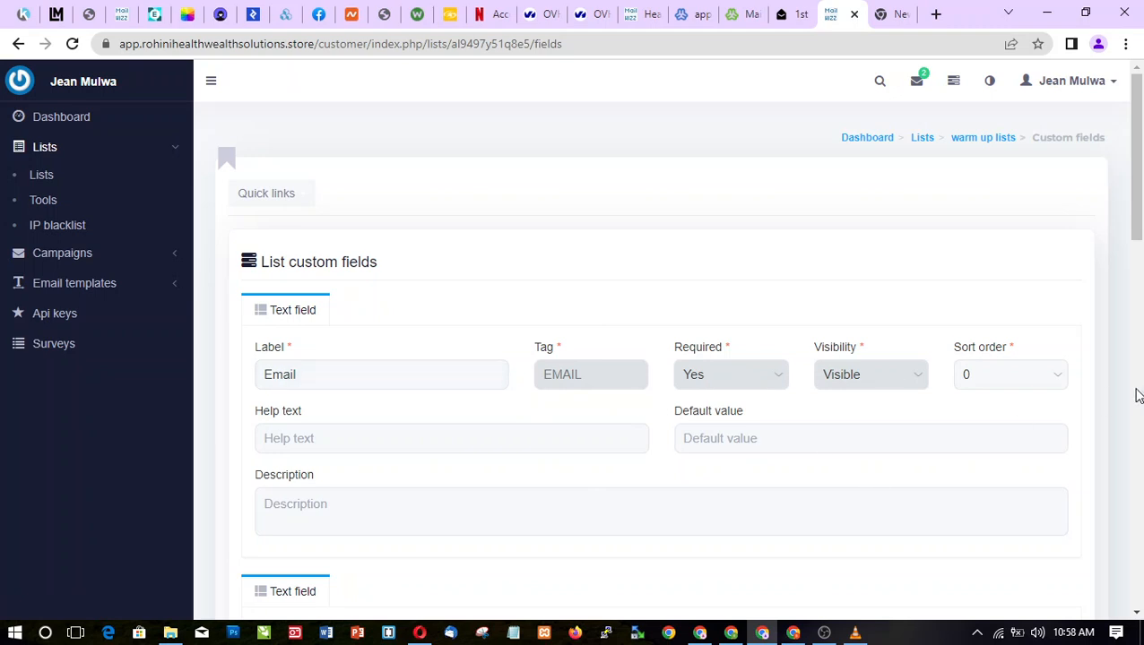
scroll(796, 261, down, 3)
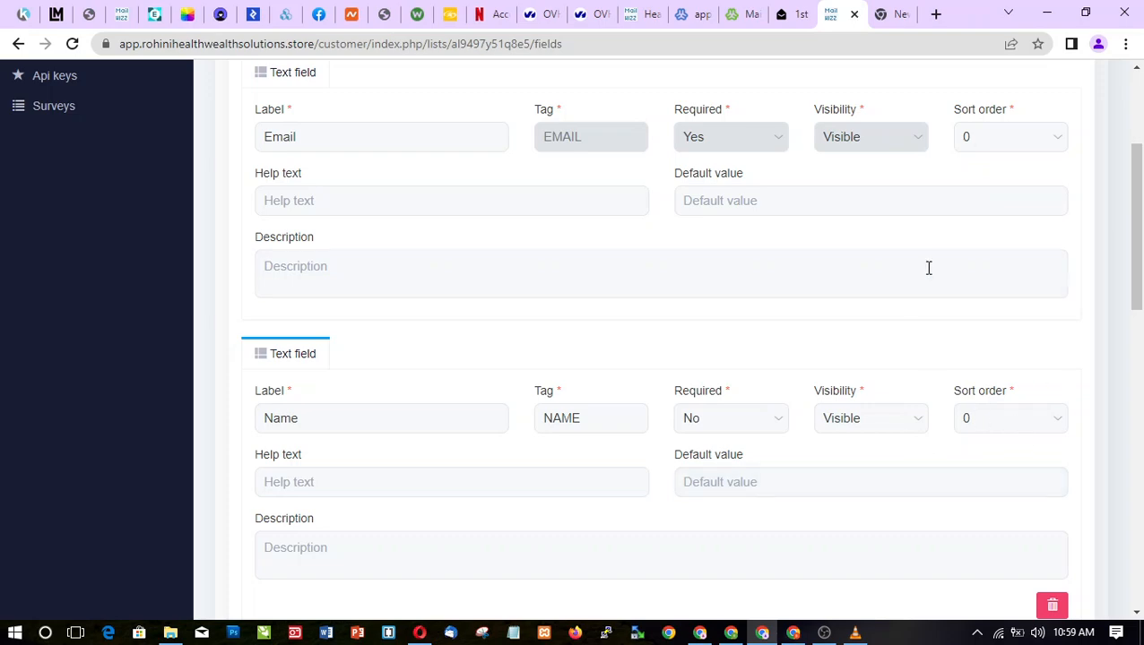
drag(1136, 256, 1140, 479)
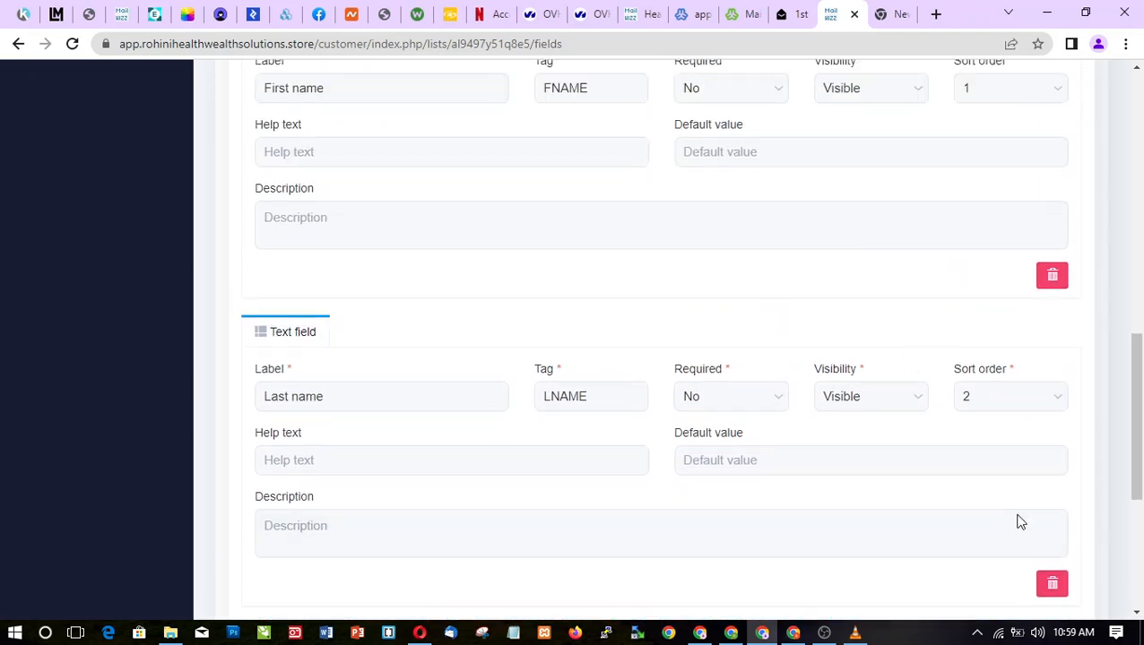
drag(1140, 442, 1141, 536)
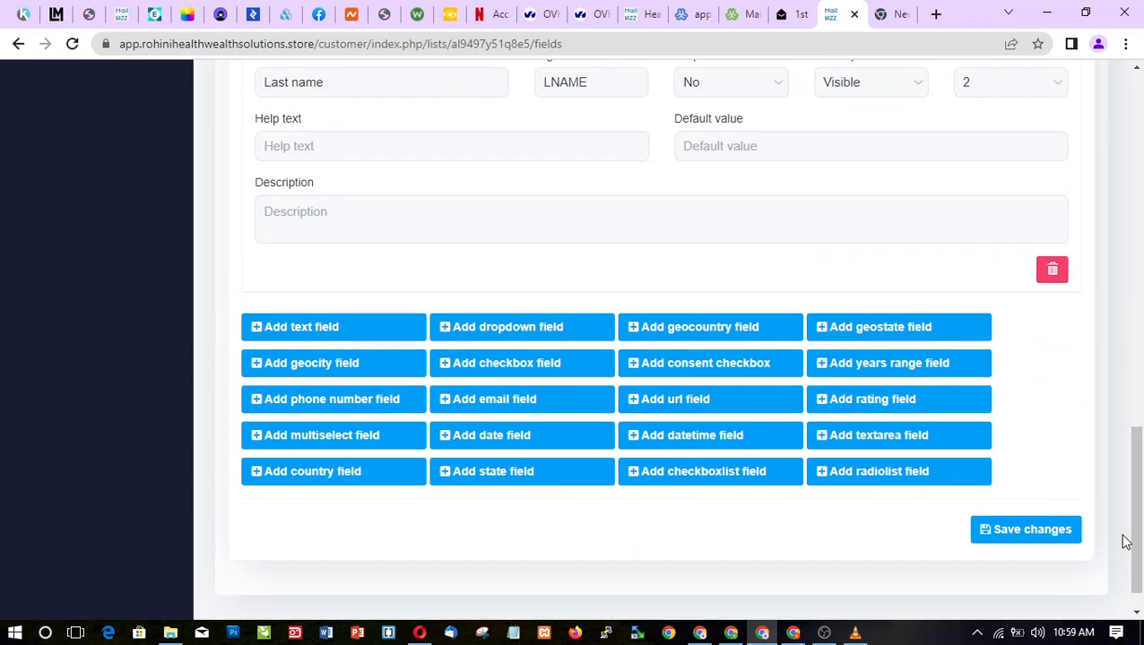
drag(1135, 537, 1140, 287)
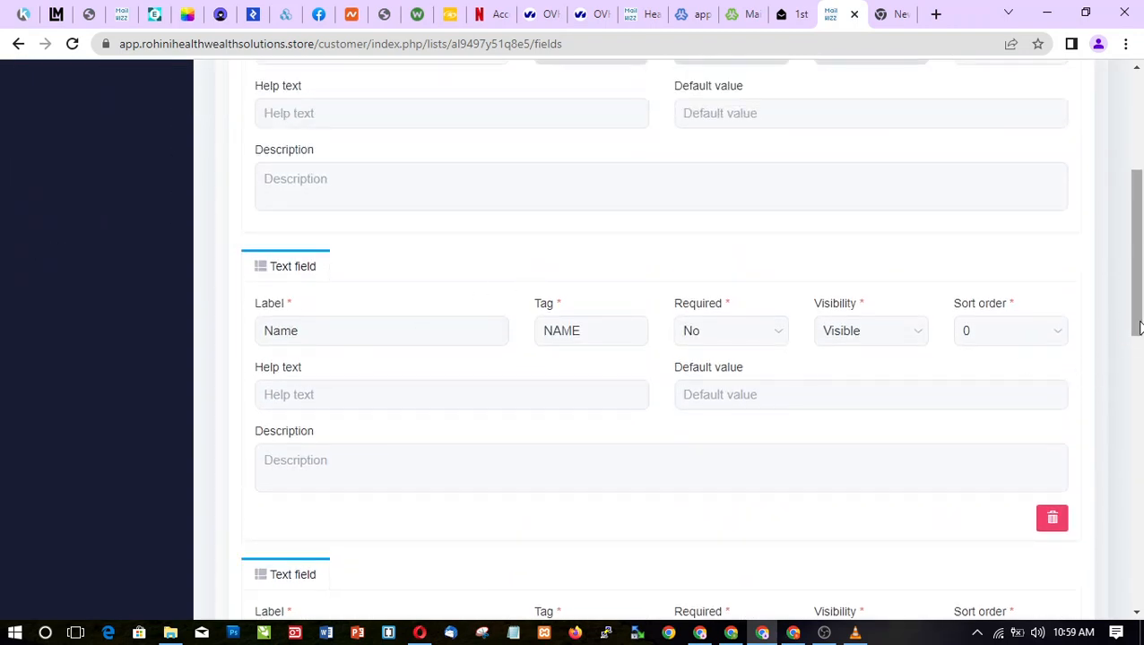
drag(1138, 296, 737, 453)
drag(928, 506, 1139, 281)
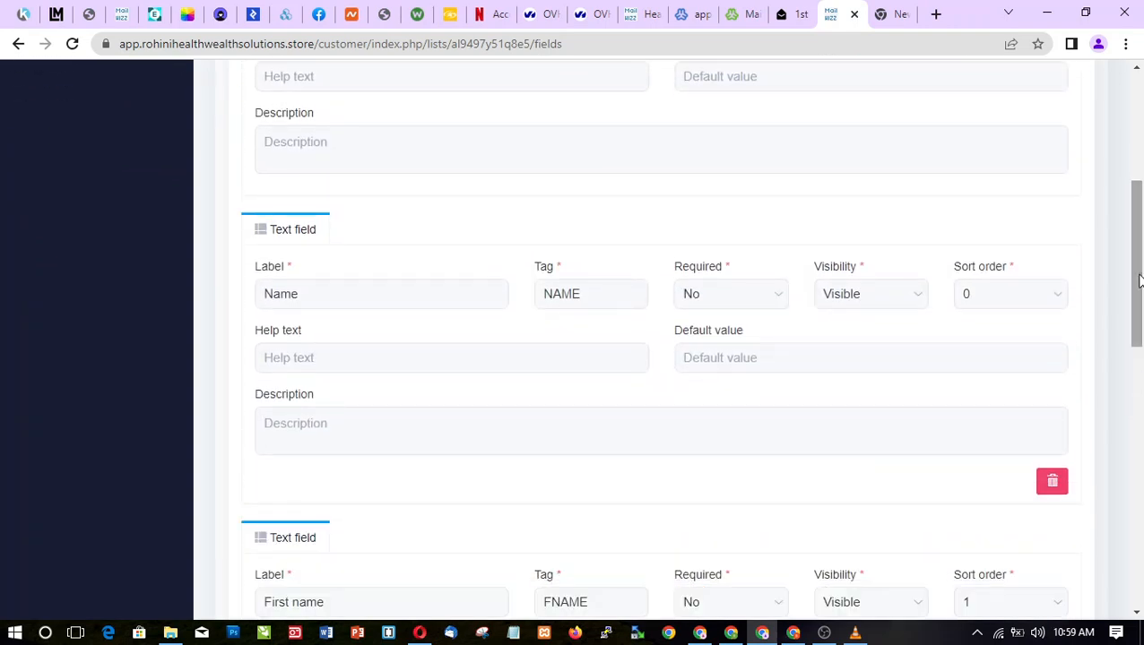
Remove the Last name field from the list's custom fields, keeping the Name field
click(1051, 485)
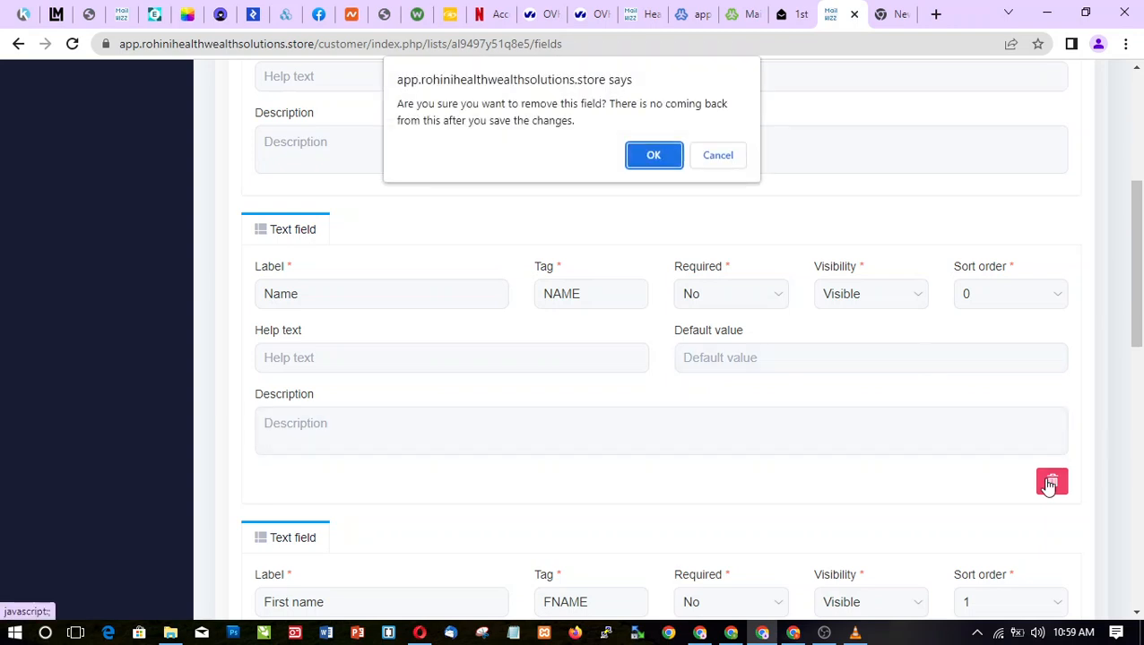
click(719, 157)
drag(1134, 305, 1138, 510)
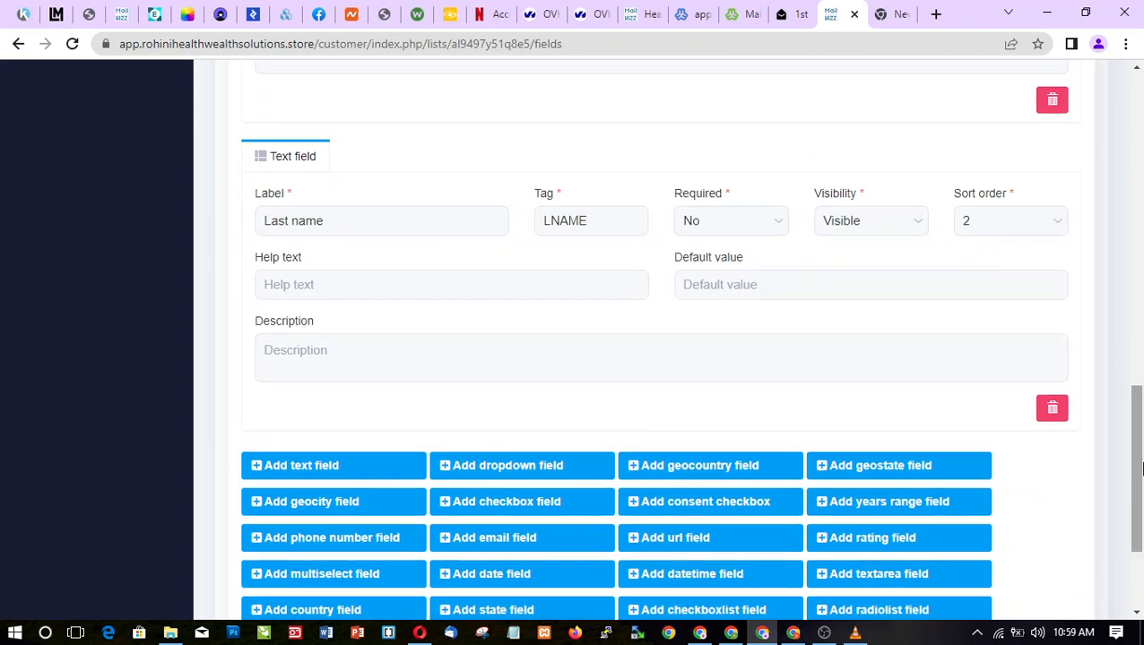
click(1052, 410)
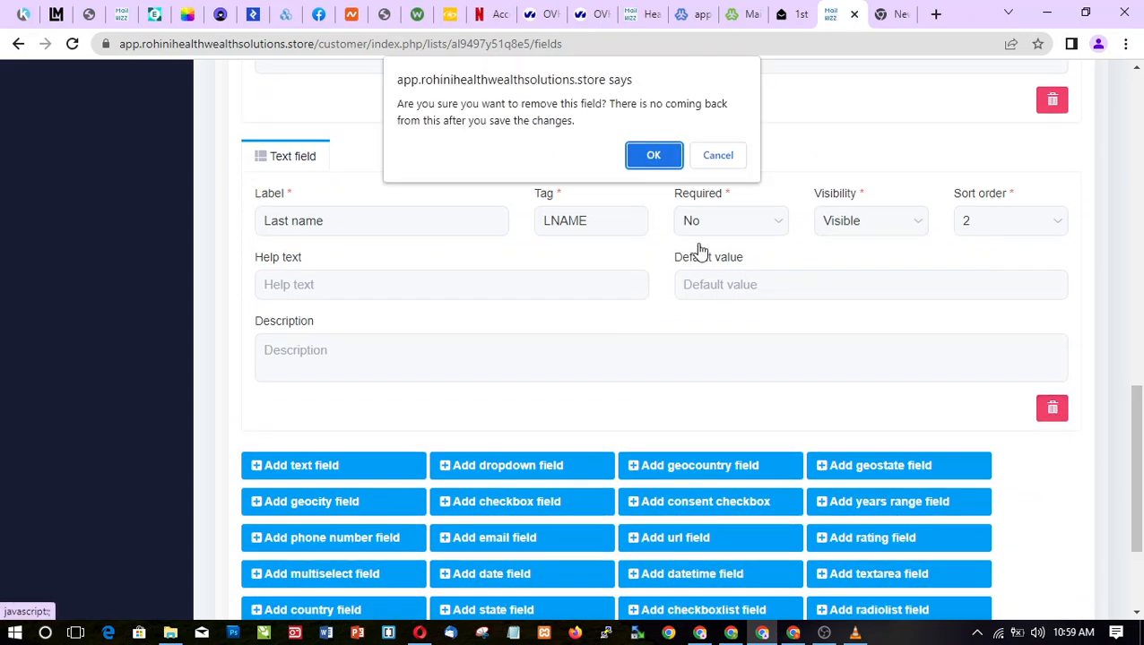
click(655, 155)
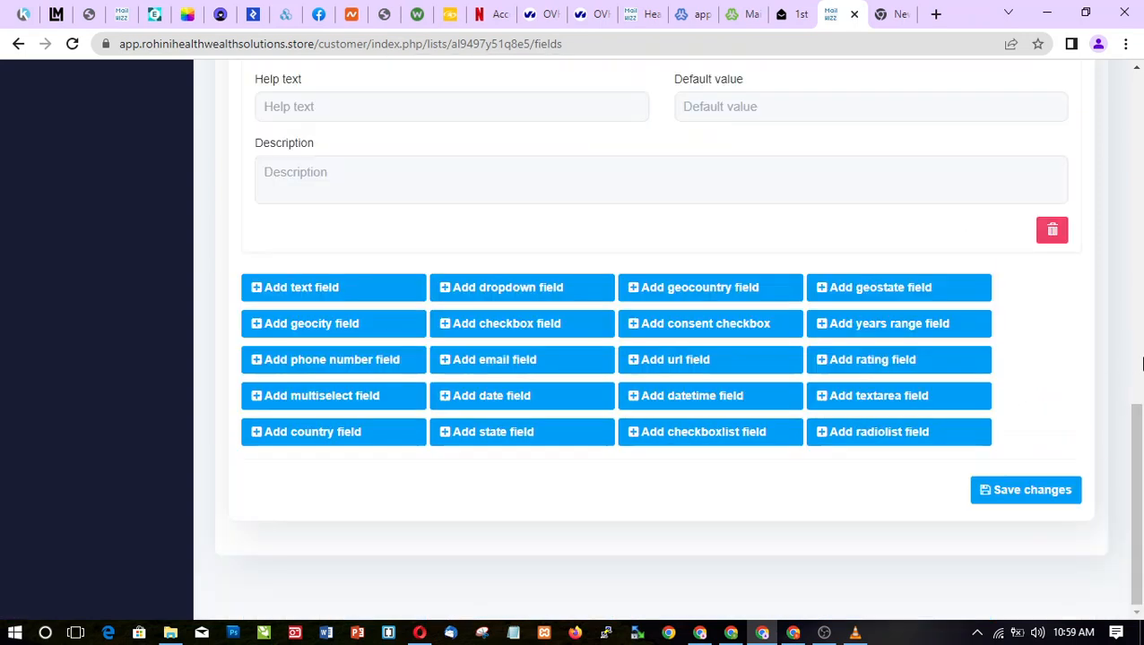
Remove the First name field from the list's custom fields and check the remaining fields
drag(1141, 477, 1139, 407)
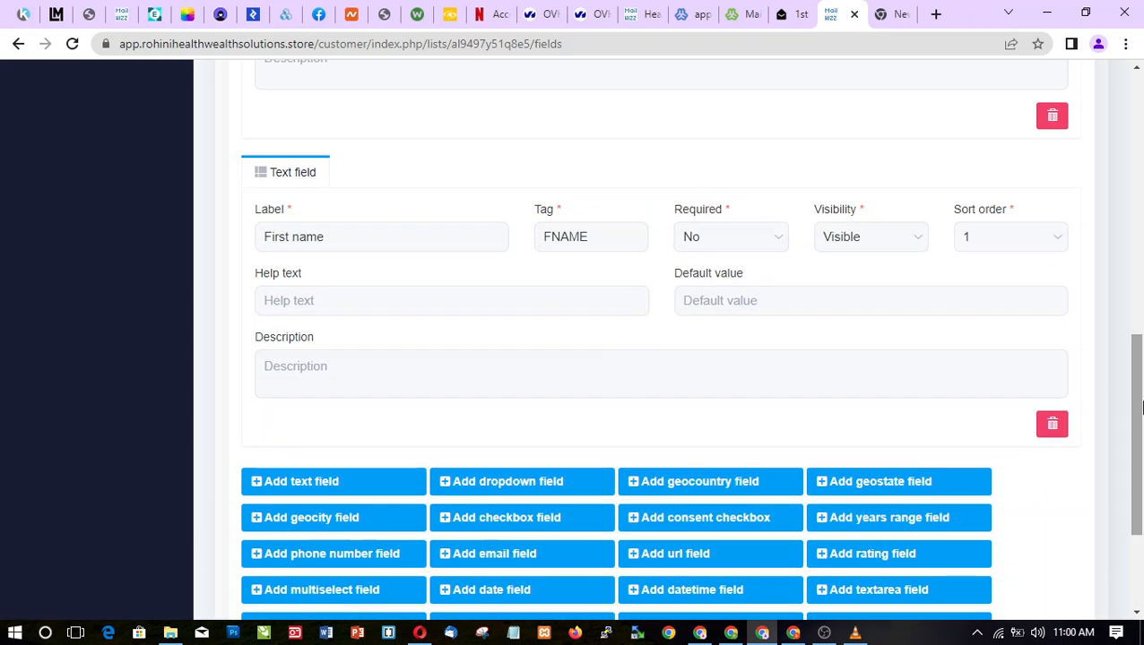
click(1054, 427)
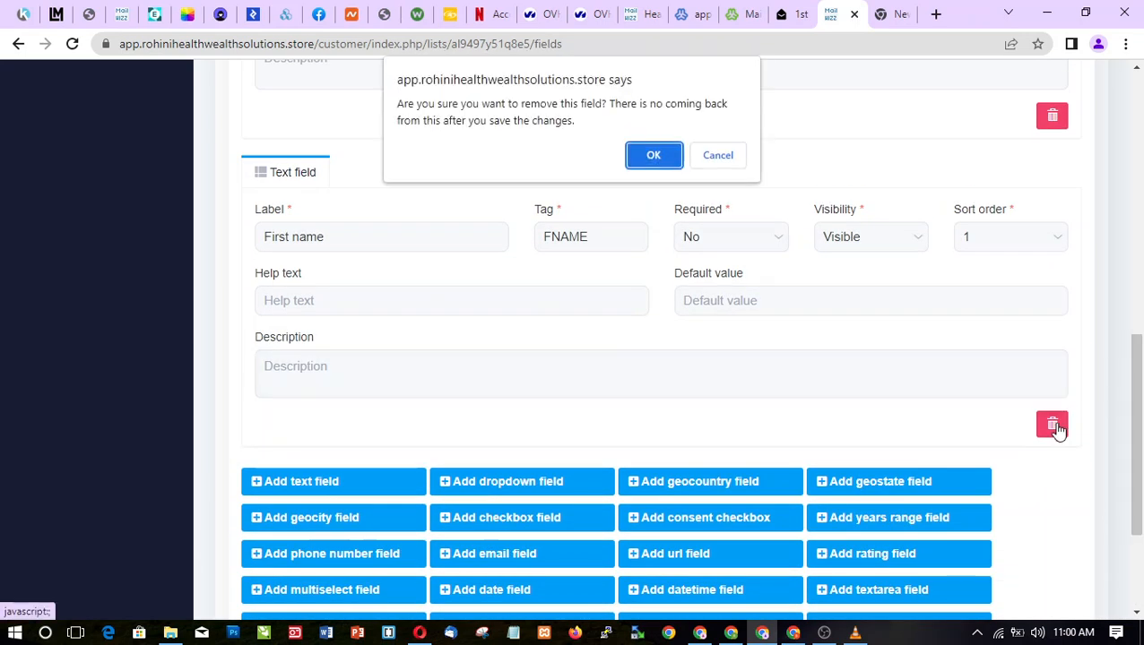
click(657, 157)
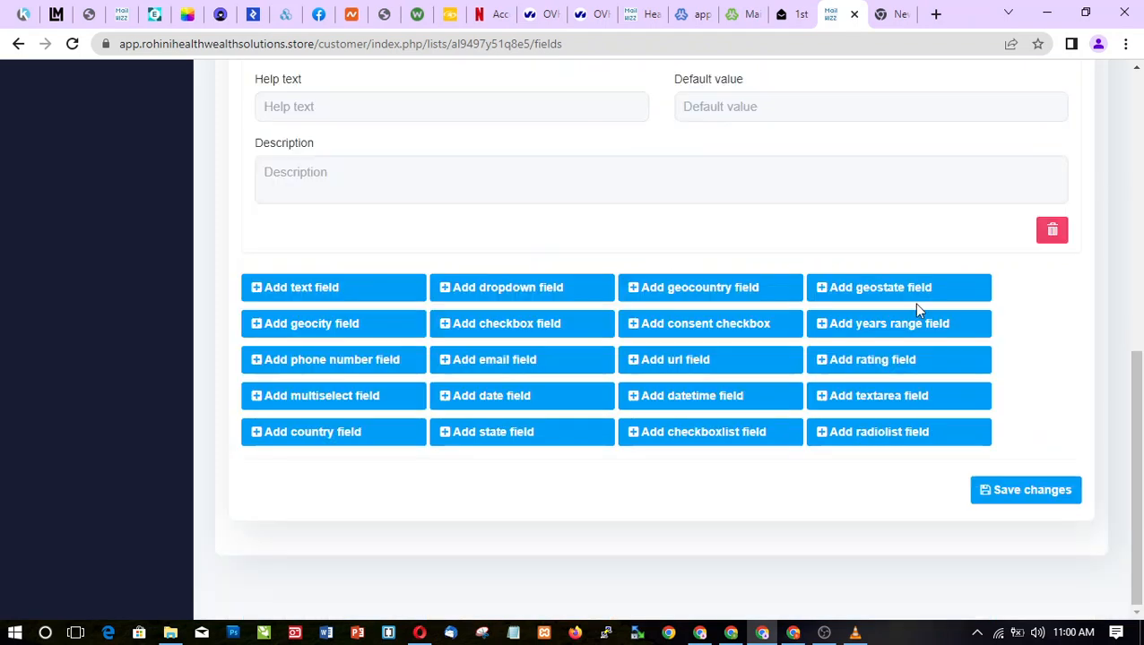
drag(1138, 411, 1141, 191)
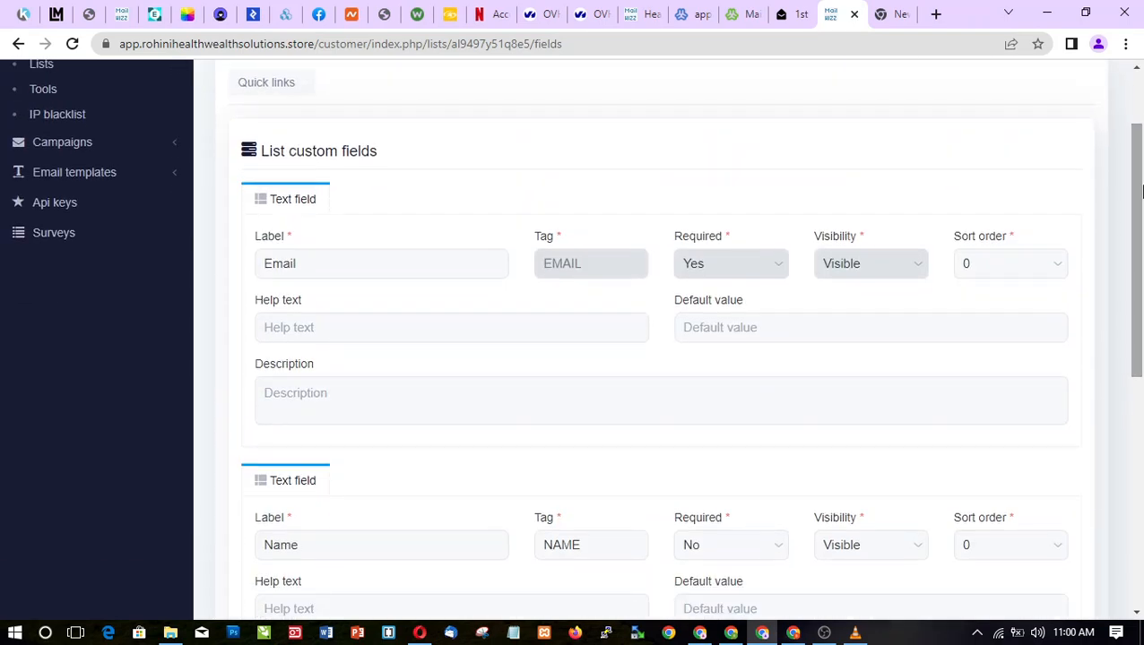
Set the sort order of the Email custom field to 1
click(1022, 267)
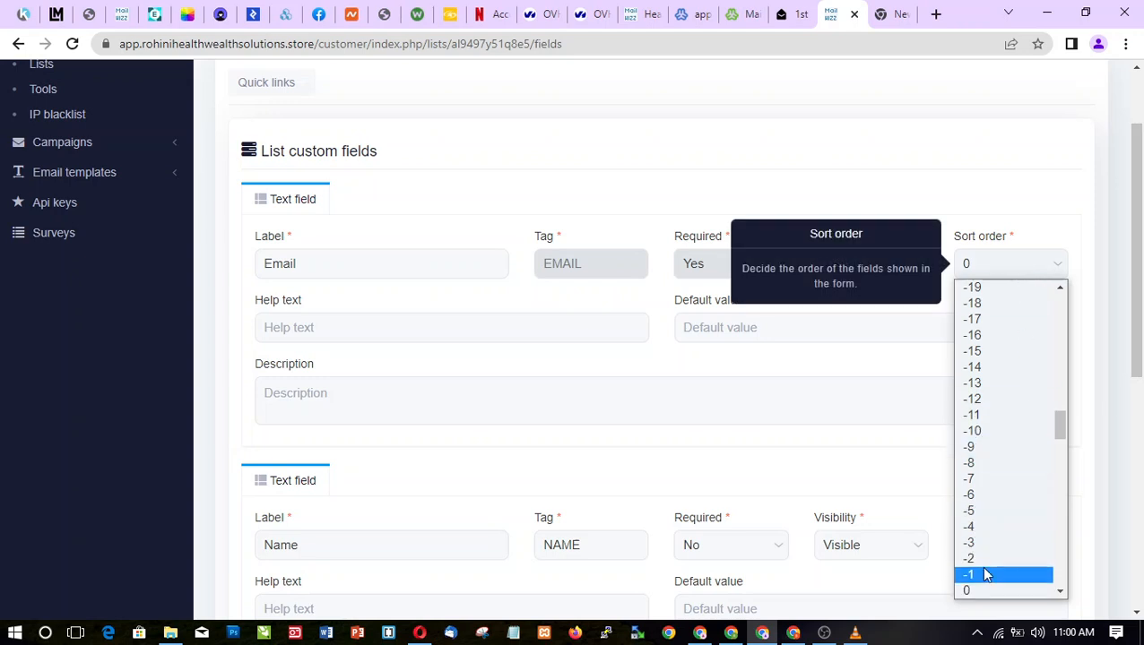
drag(1057, 416, 1060, 424)
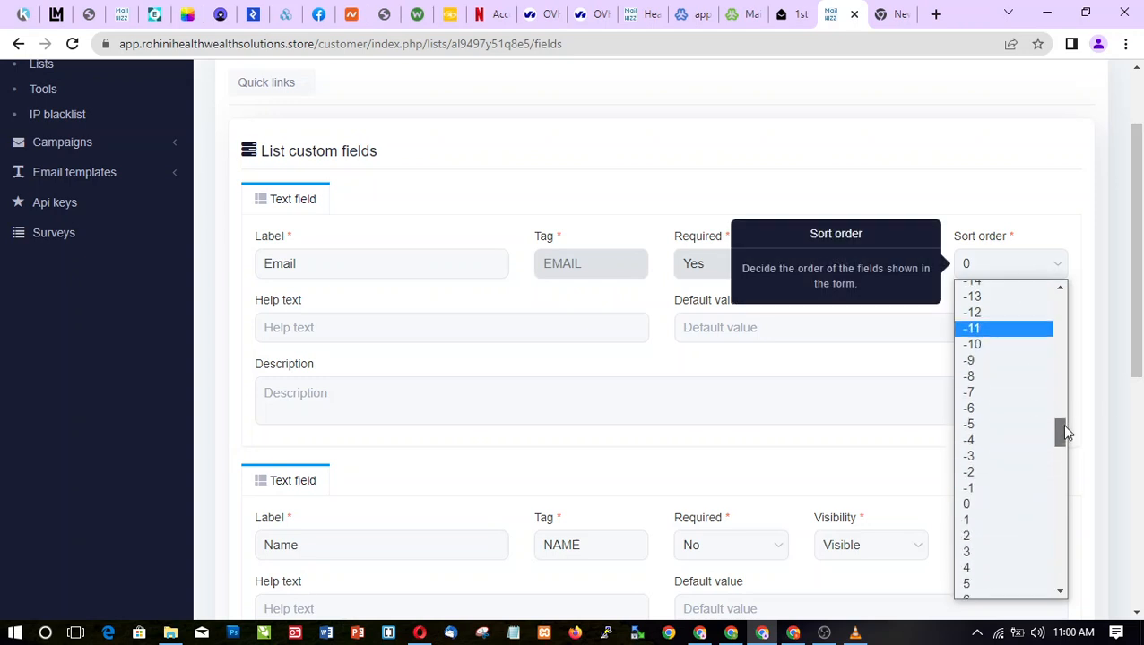
click(1003, 521)
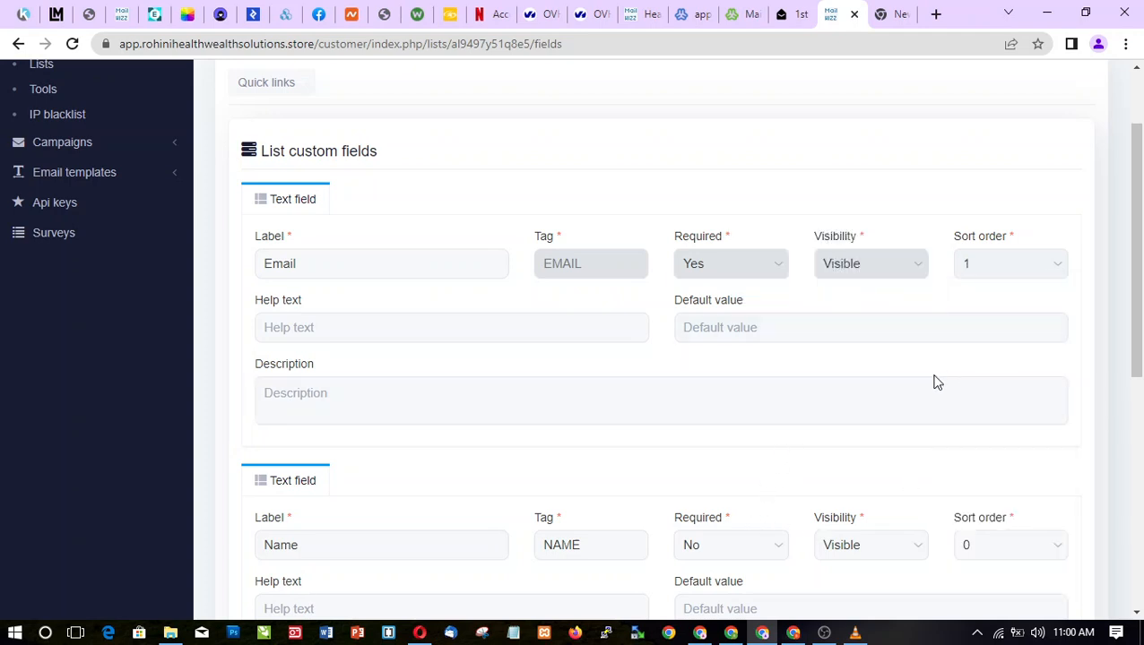
Save the changes to the list's custom fields and check the order of the saved fields
drag(1141, 257, 1141, 485)
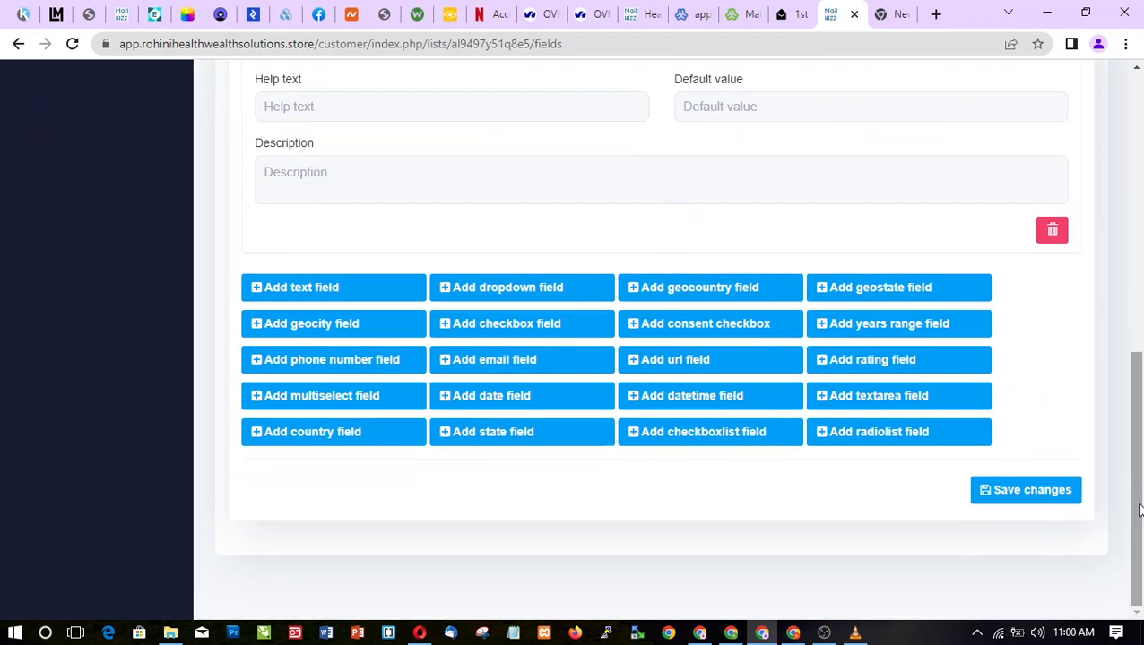
scroll(1064, 355, up, 3)
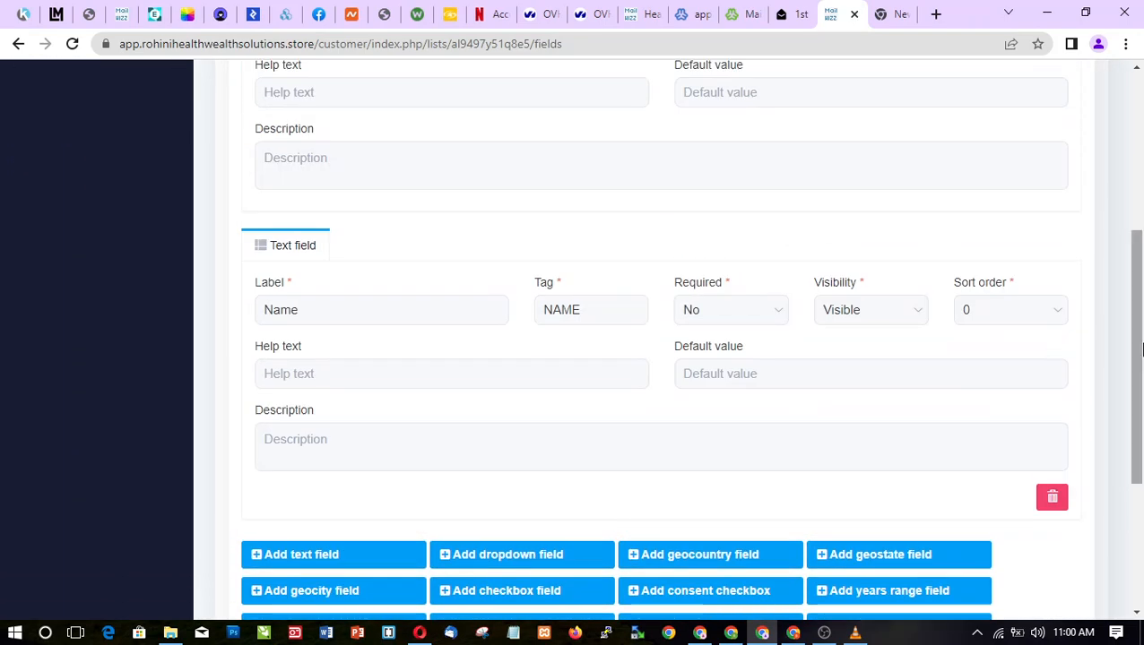
scroll(1139, 364, up, 2)
drag(1141, 371, 1141, 567)
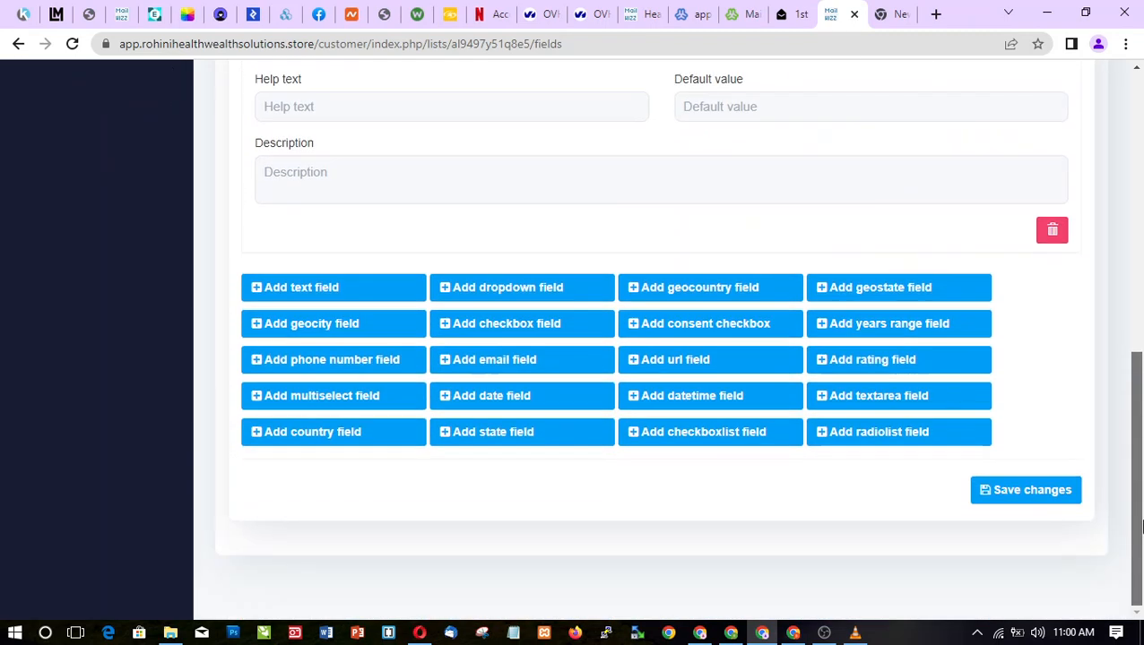
click(1033, 506)
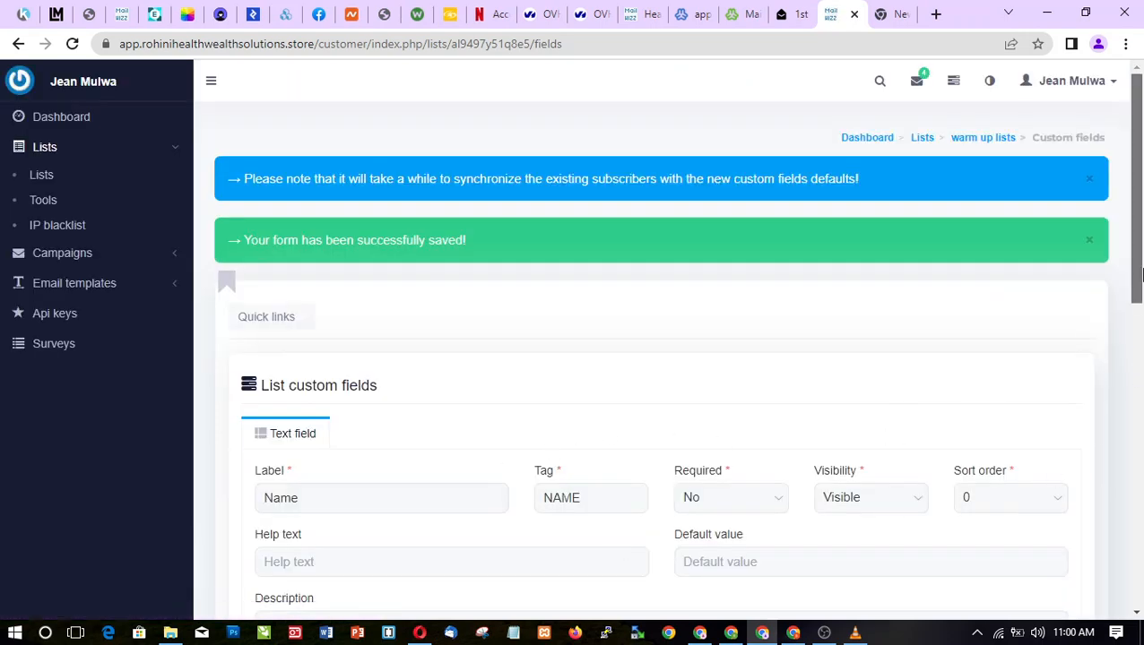
drag(1140, 275, 1140, 413)
scroll(618, 424, up, 4)
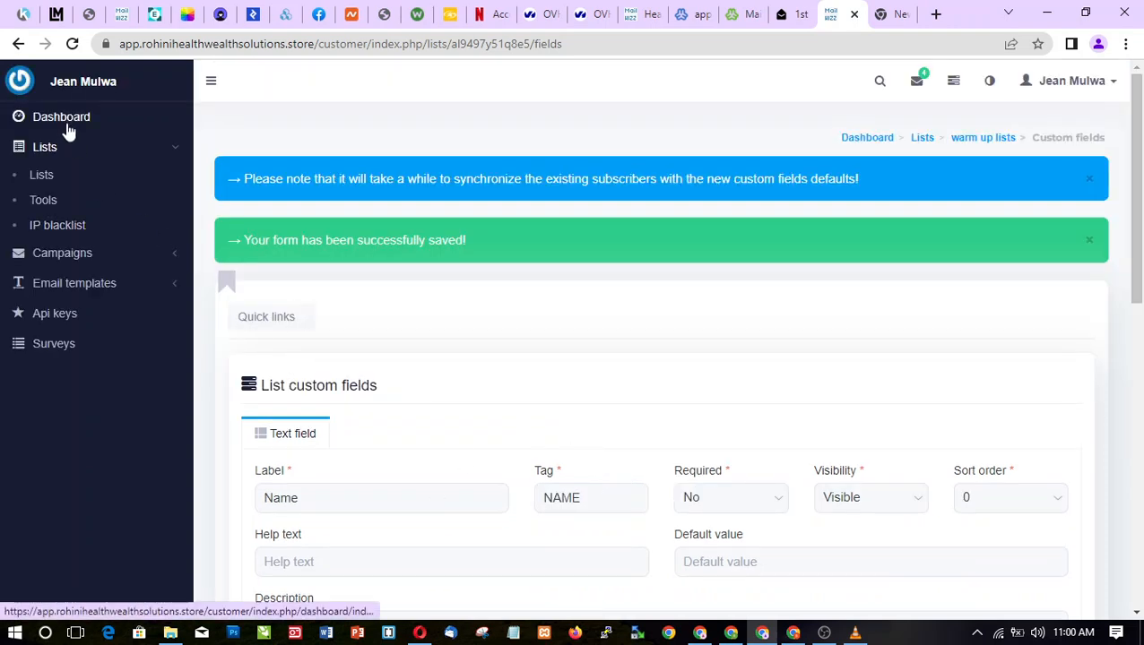
Go back to the list's overview and open its pages for editing
click(297, 319)
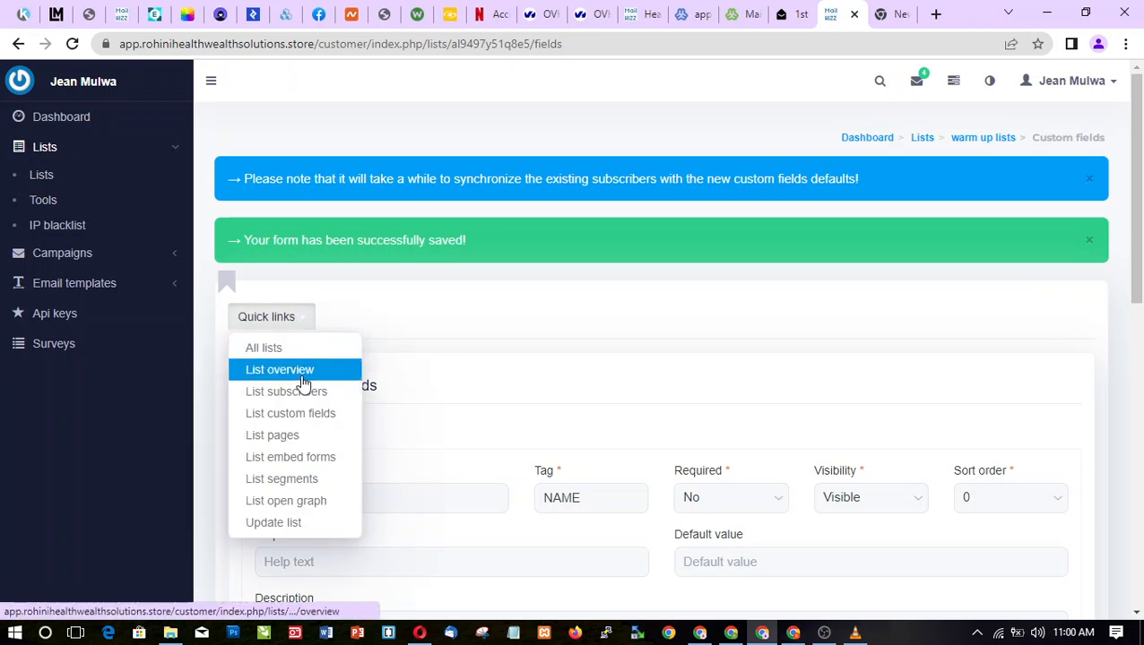
click(303, 383)
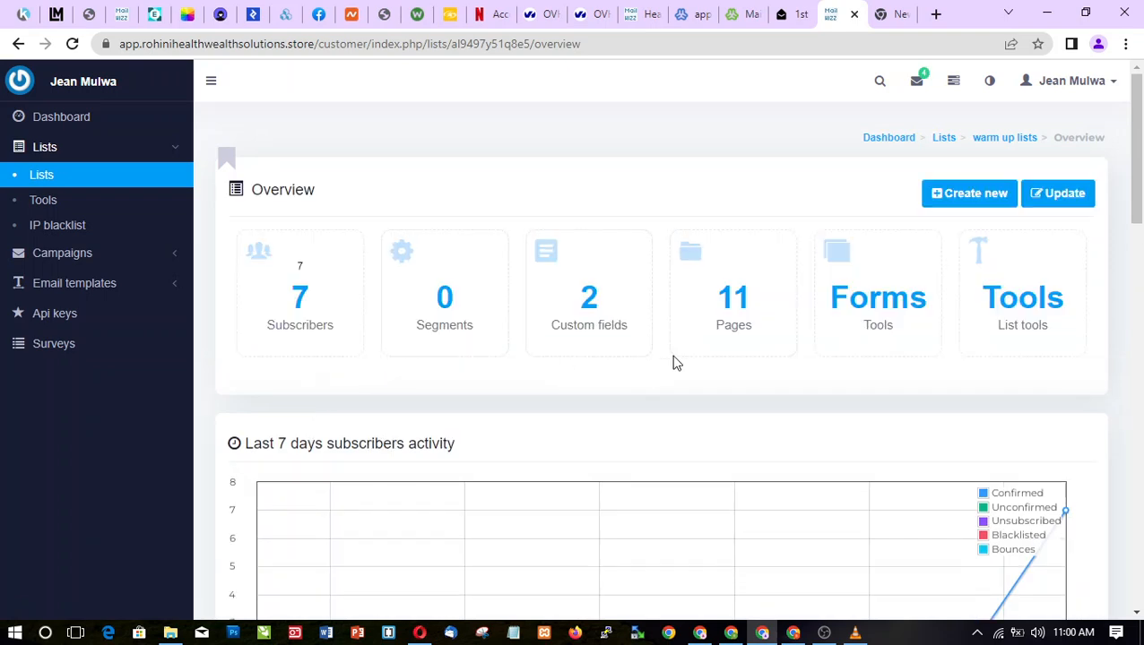
click(731, 307)
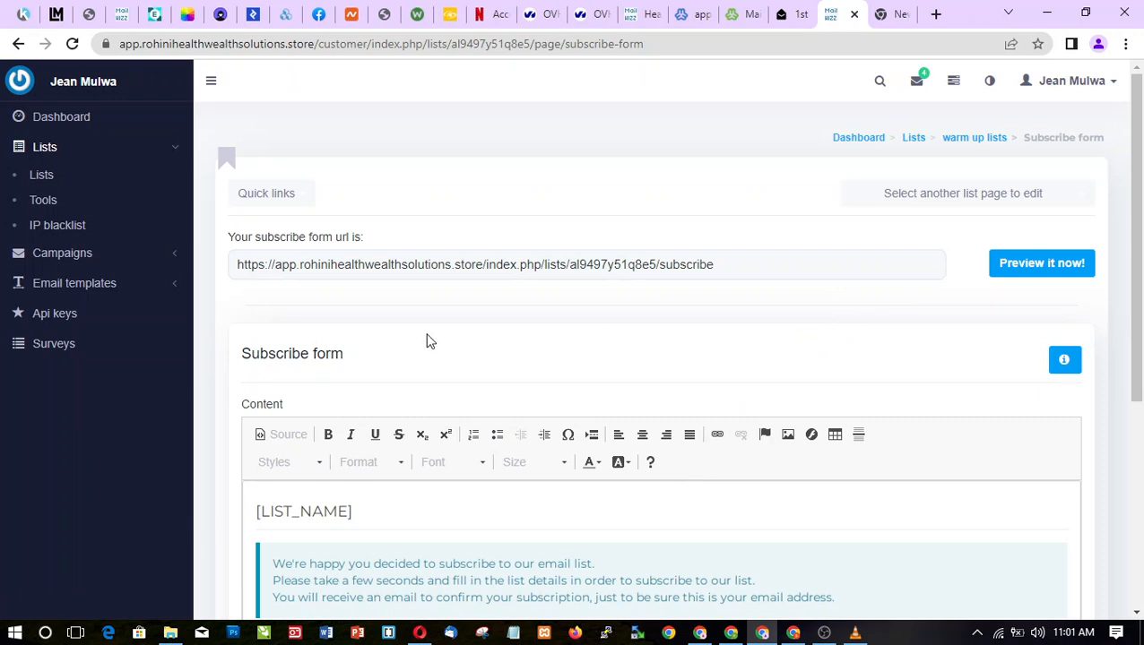
Preview the public subscribe form, check its Name and Email fields, and return to the form's edit page
click(1023, 267)
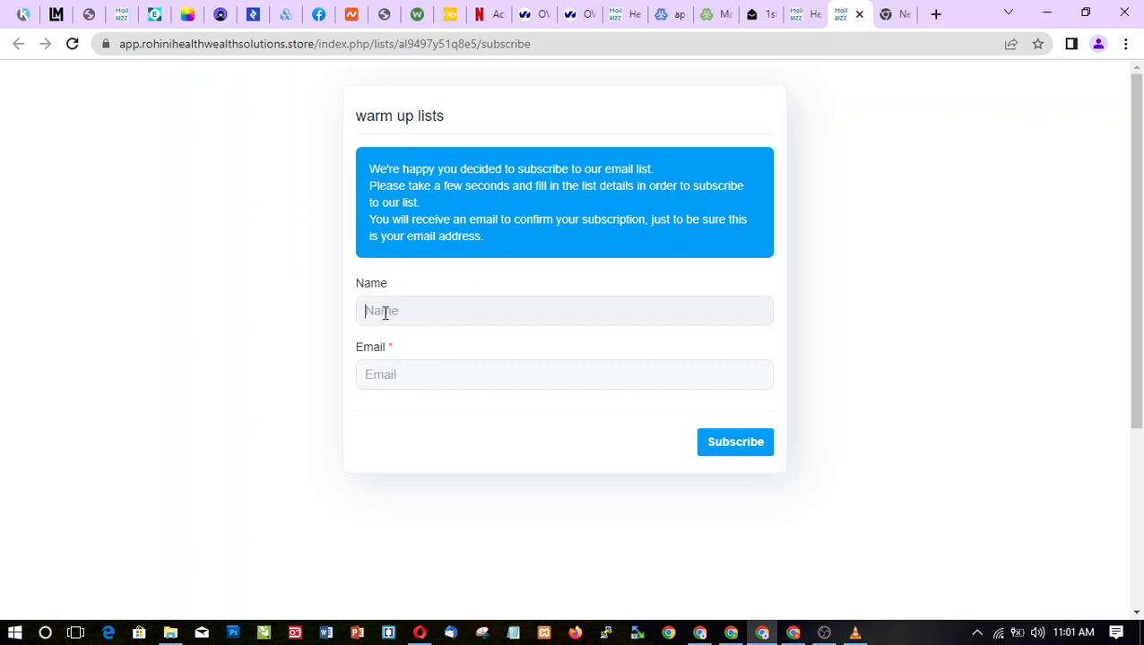
click(399, 376)
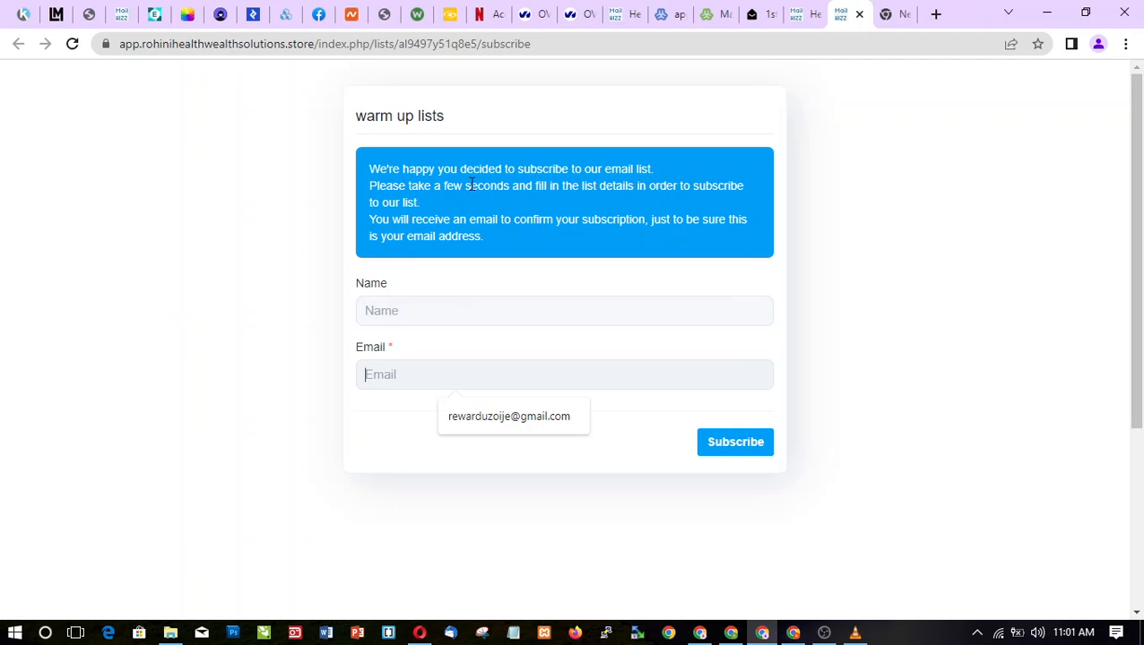
click(794, 14)
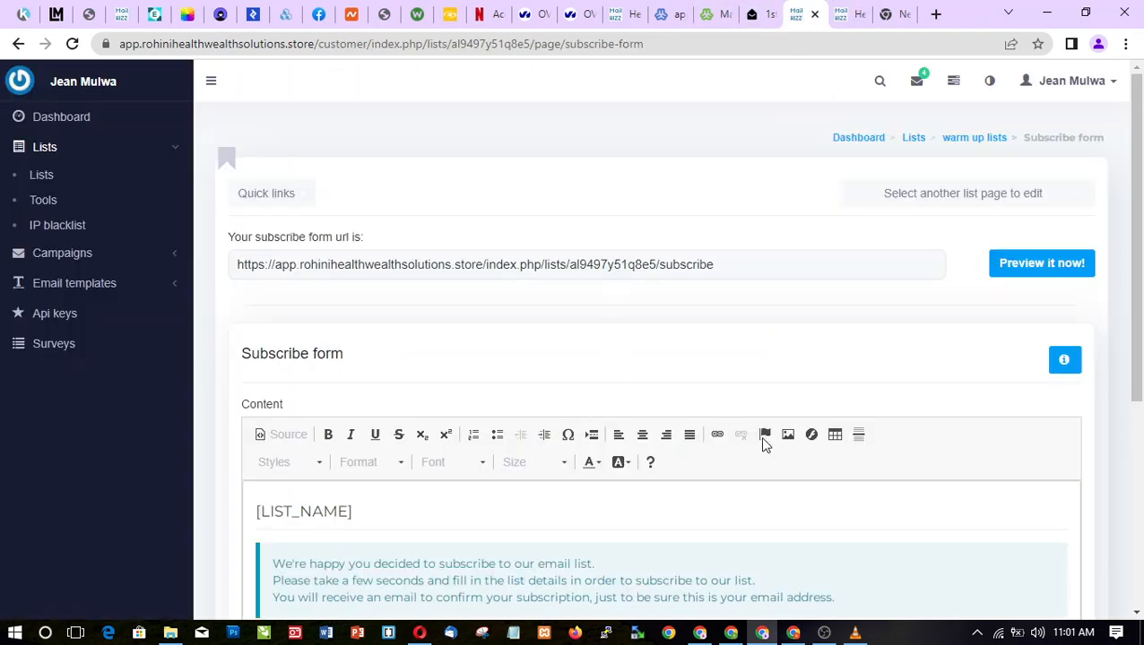
Examine the subscribe form's message, its available tags and the other list pages that can be edited
click(578, 601)
drag(1139, 398, 1140, 525)
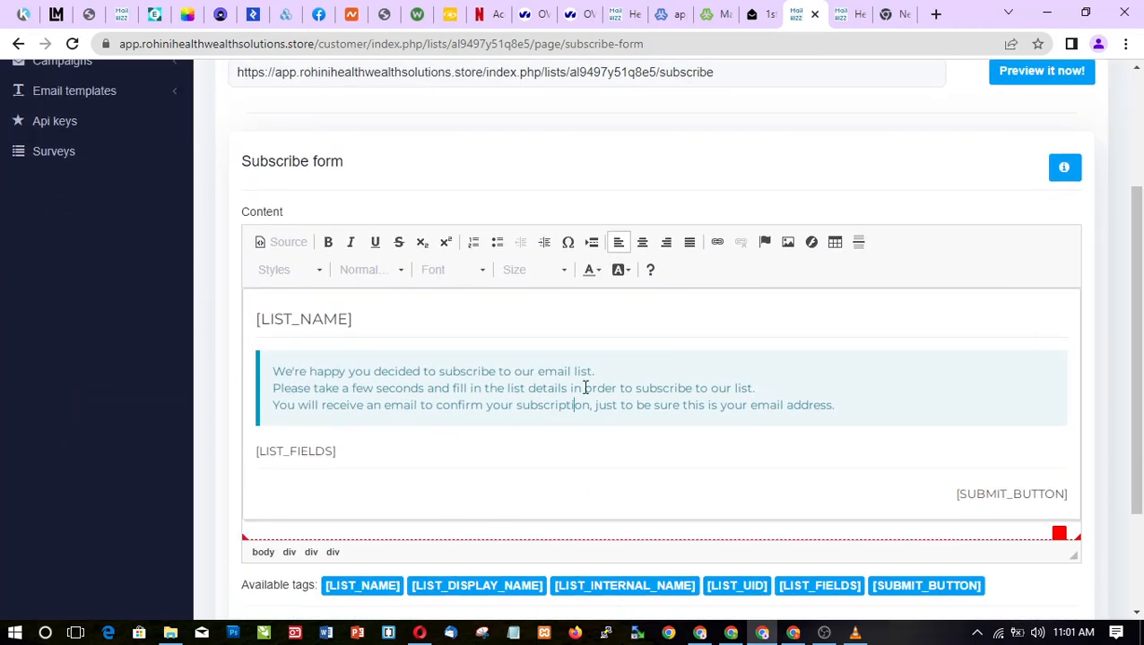
drag(1140, 269, 1045, 199)
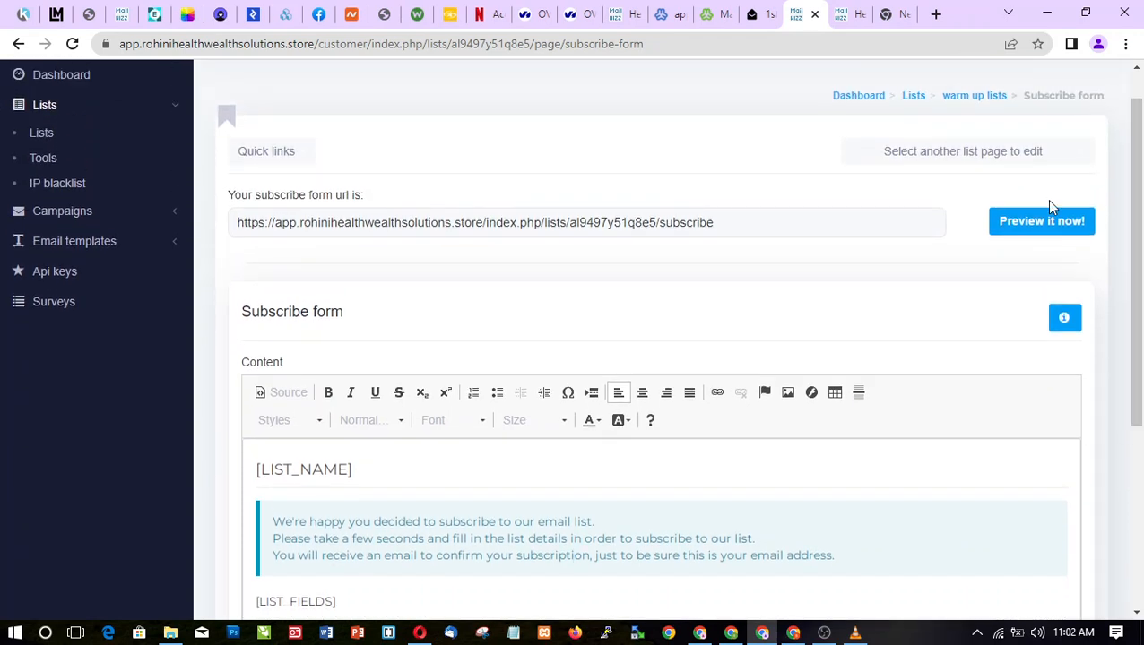
click(1006, 154)
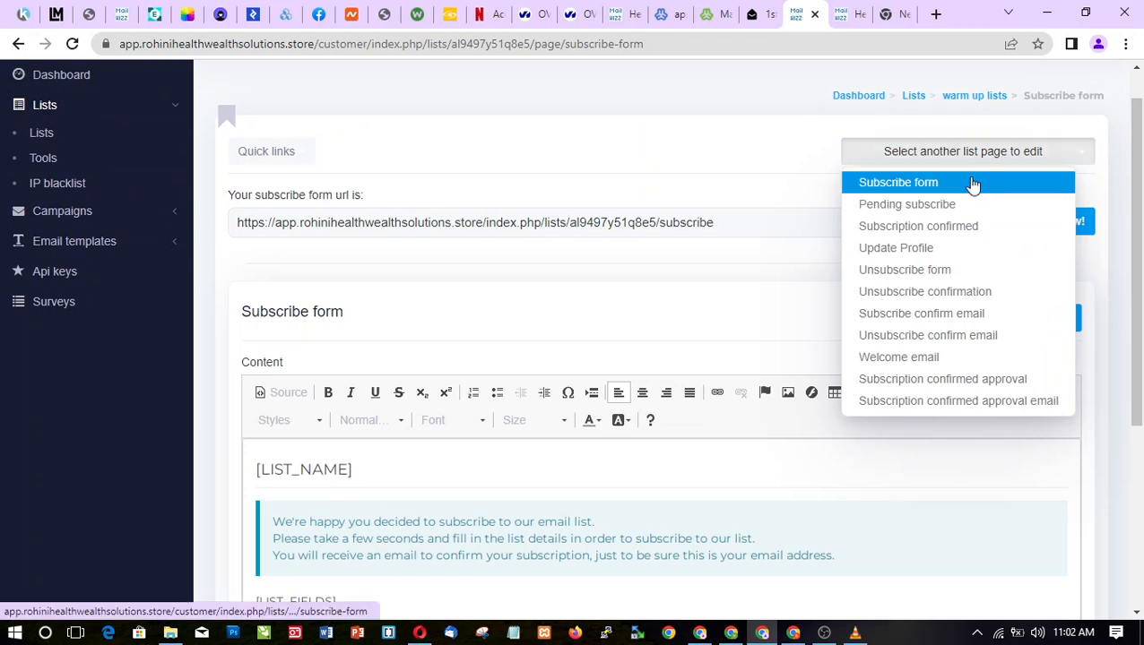
click(973, 188)
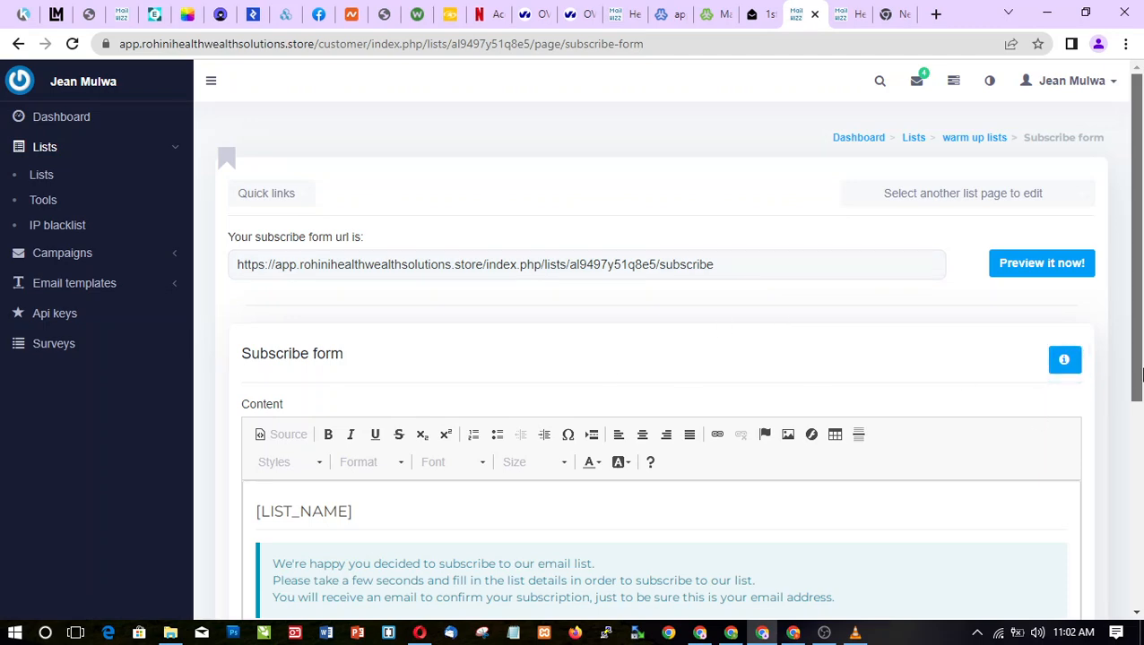
scroll(1138, 484, down, 2)
scroll(1140, 484, up, 3)
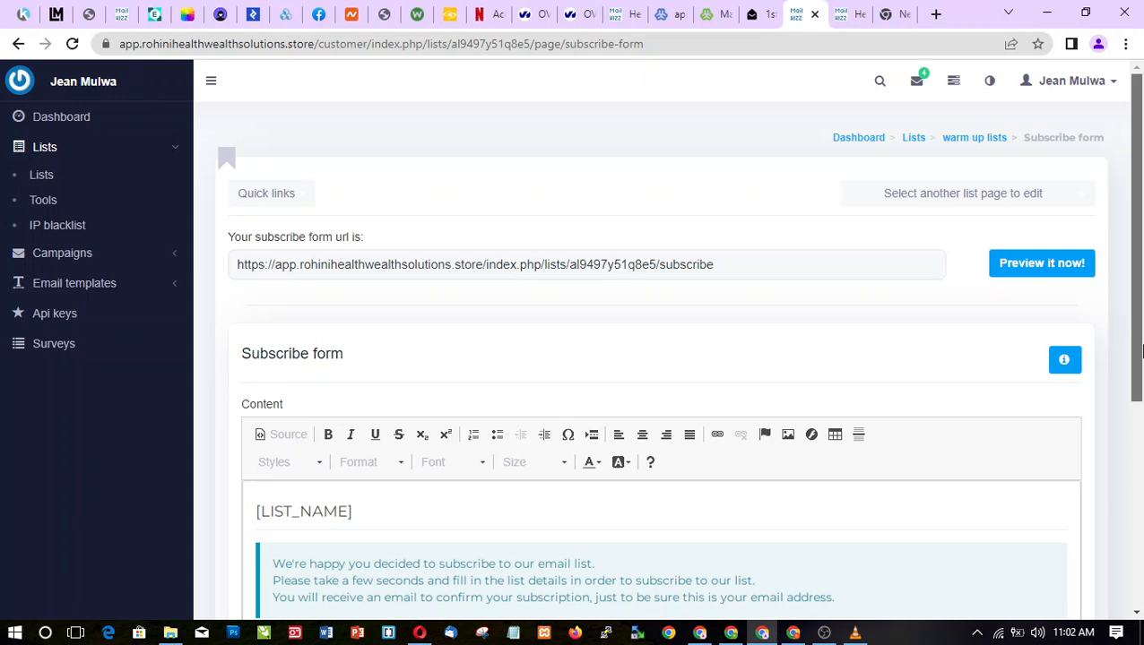
Open the Pending subscribe page of the list and review its message and available options
click(1052, 204)
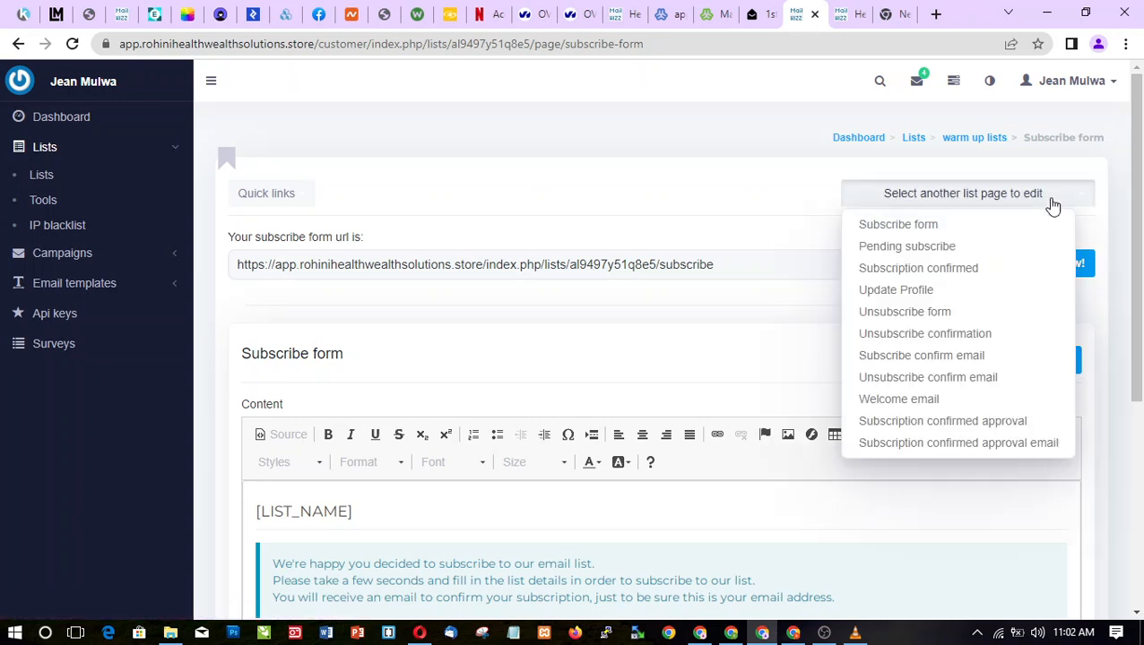
click(924, 251)
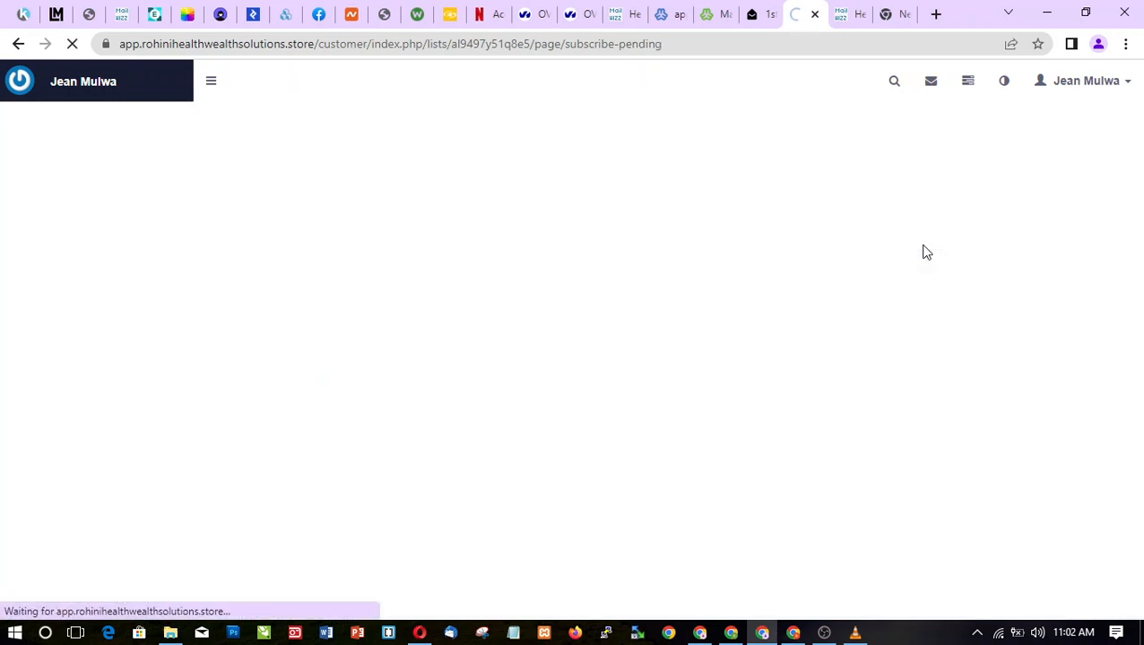
drag(1137, 291, 1138, 384)
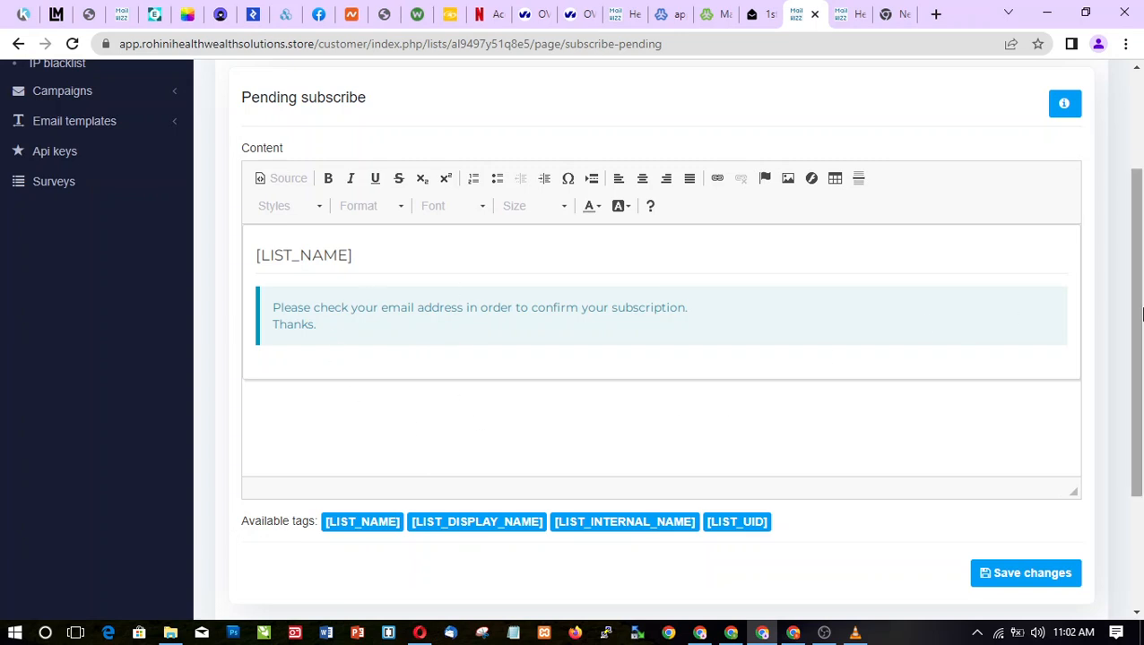
drag(1134, 299, 1141, 208)
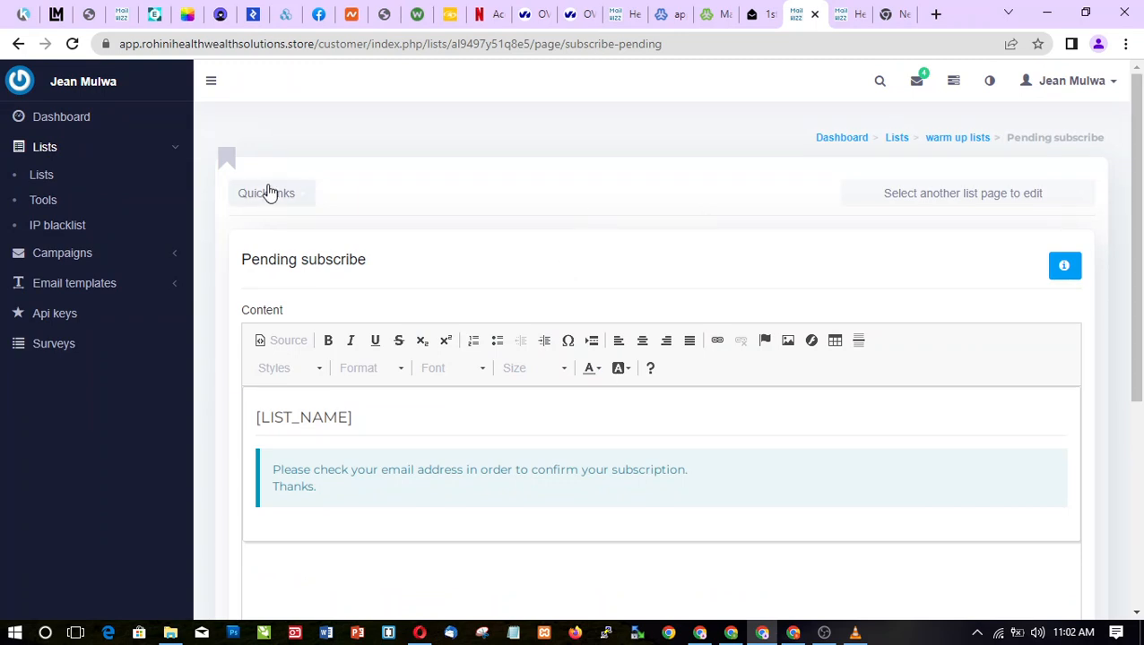
Switch to the MailWizz backend and open the Extensions page
click(631, 18)
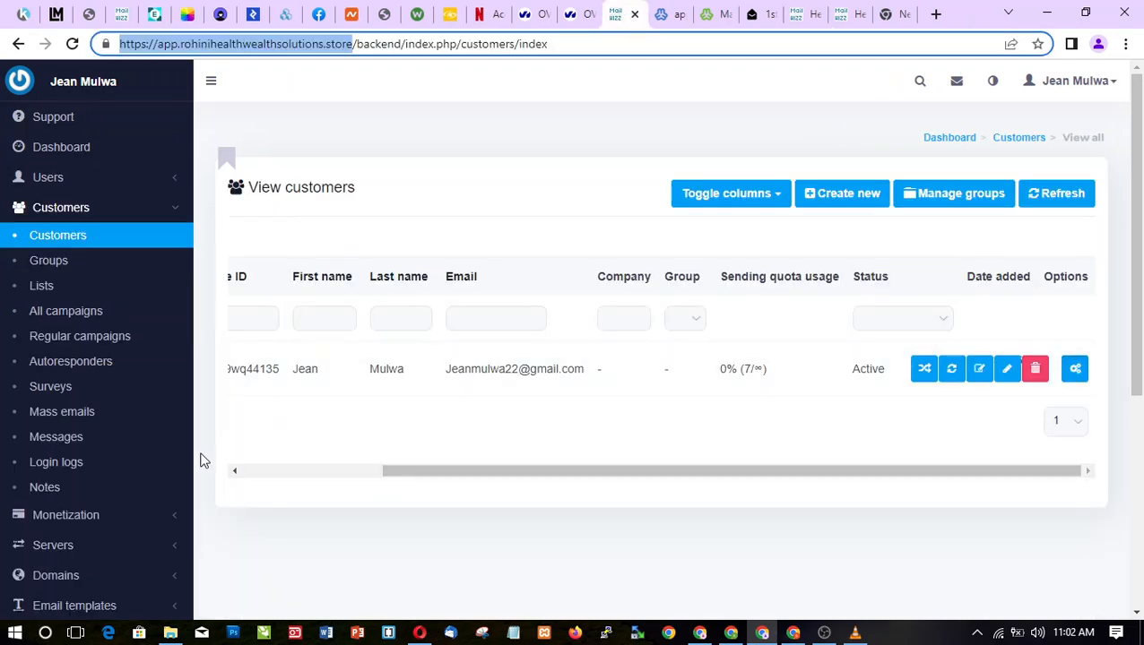
click(274, 529)
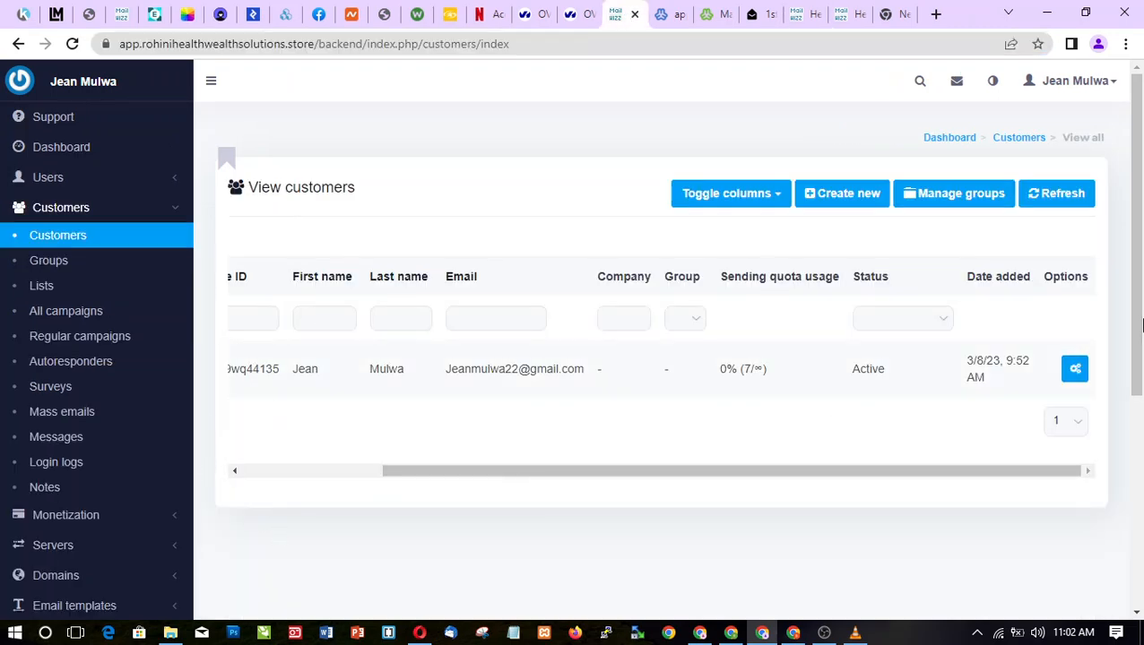
scroll(1141, 313, down, 3)
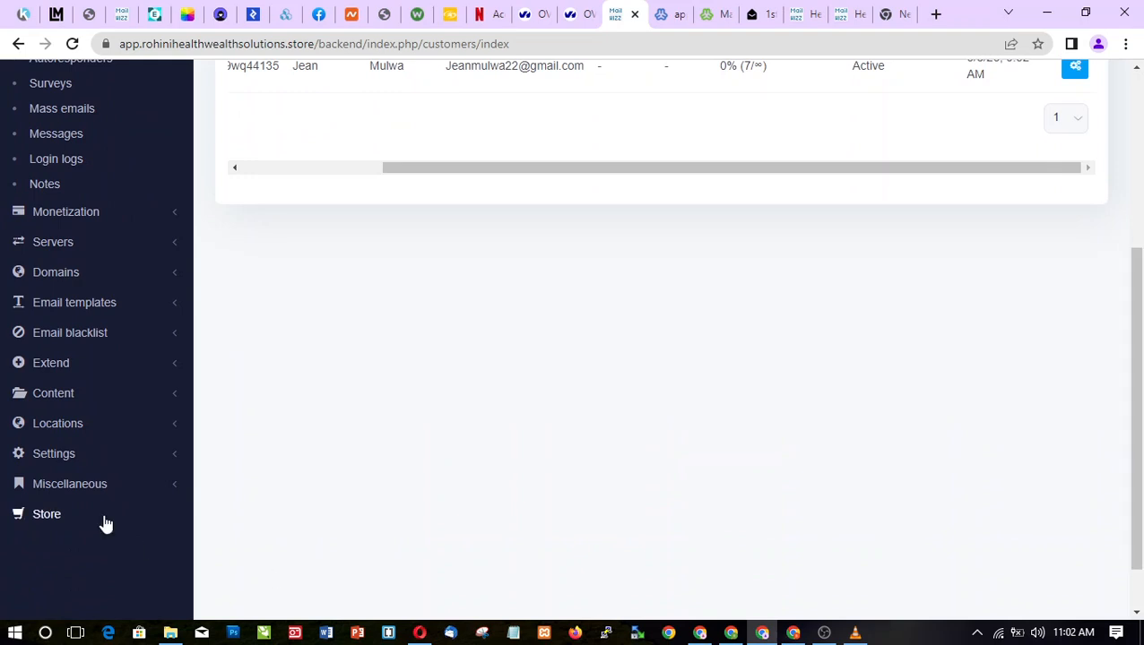
click(82, 455)
scroll(82, 460, down, 3)
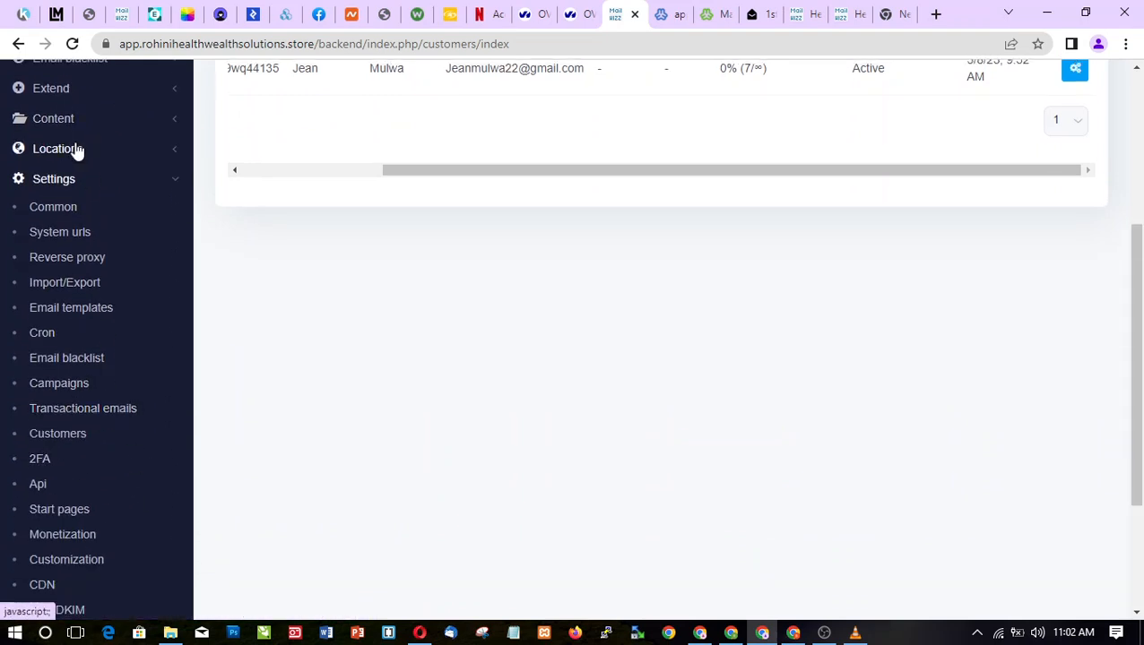
click(27, 88)
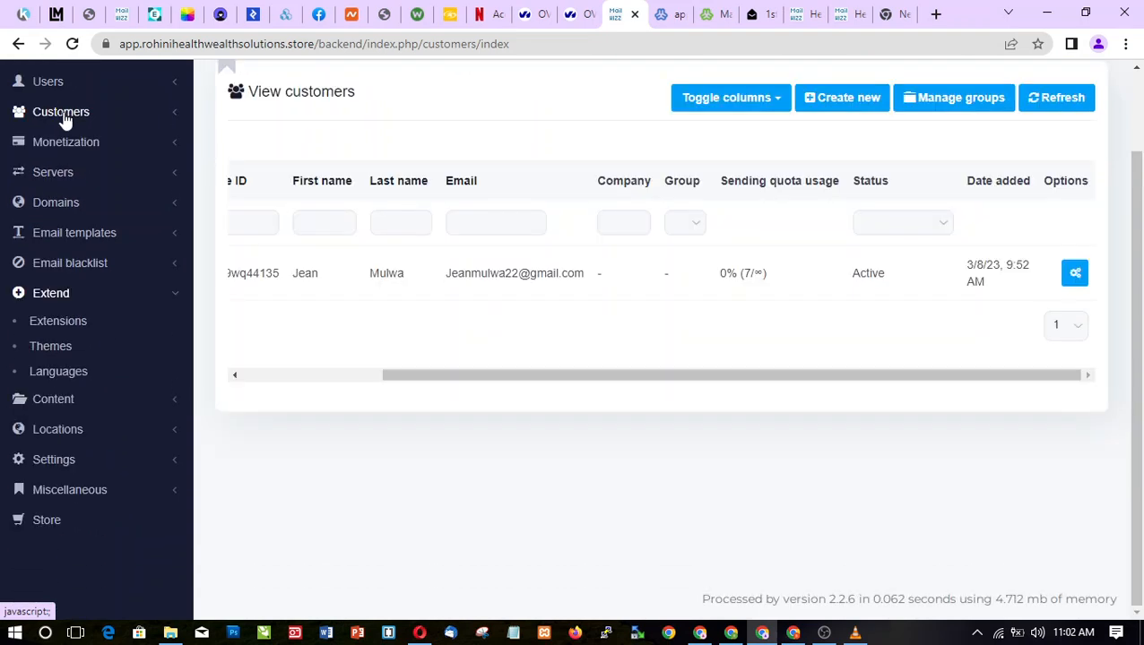
click(61, 324)
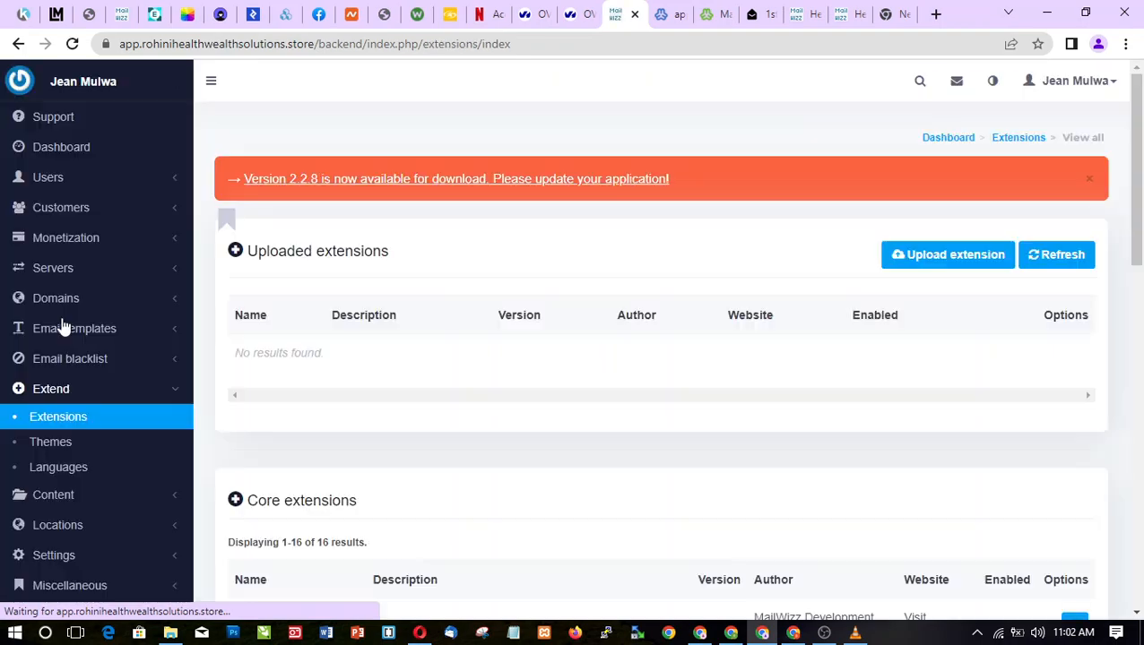
Enable the "List form custom redirect" extension among the core extensions
drag(1136, 233, 1137, 574)
scroll(630, 617, up, 2)
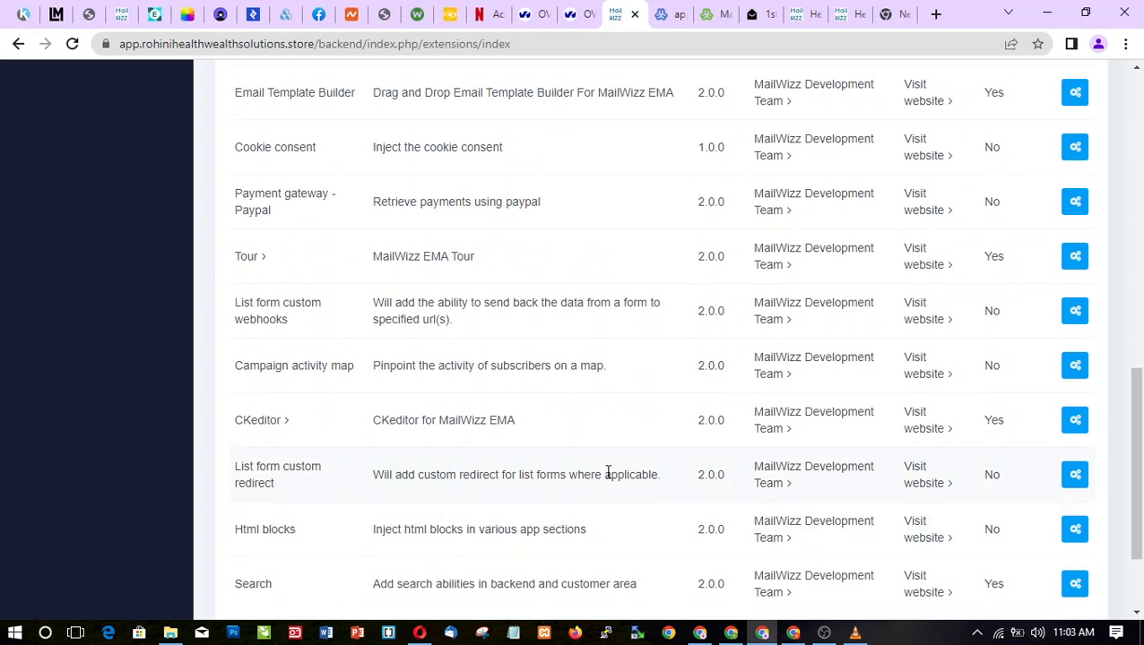
mouse_move(1076, 479)
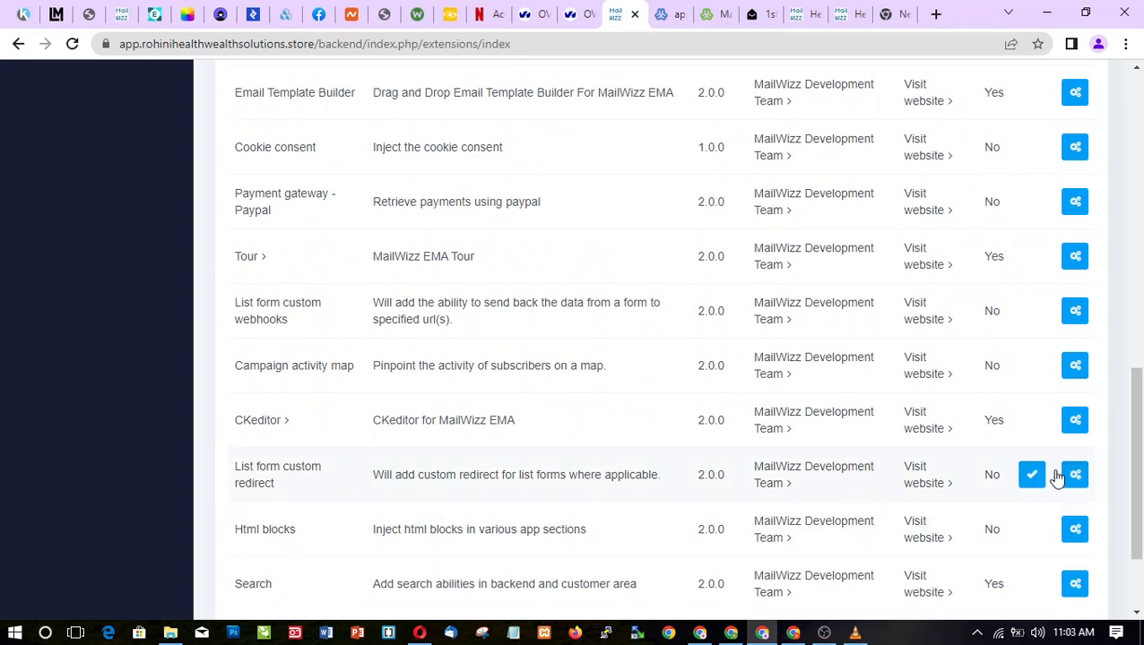
click(1032, 478)
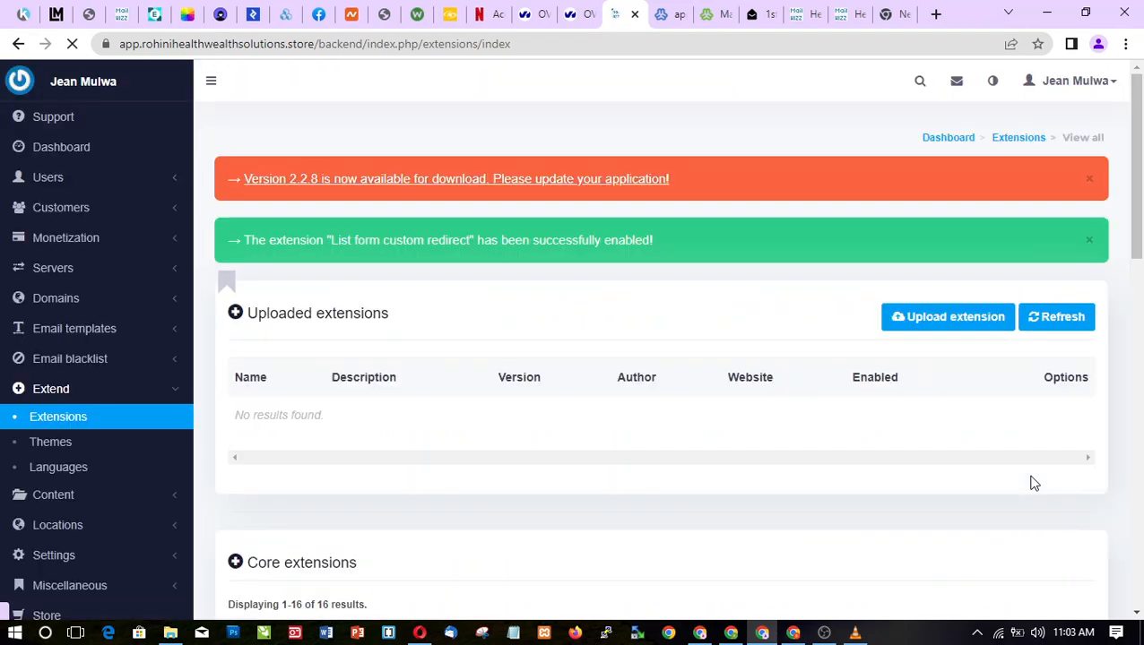
Return to the Pending subscribe page in the customer area, reload it and activate its redirect URL field
click(804, 14)
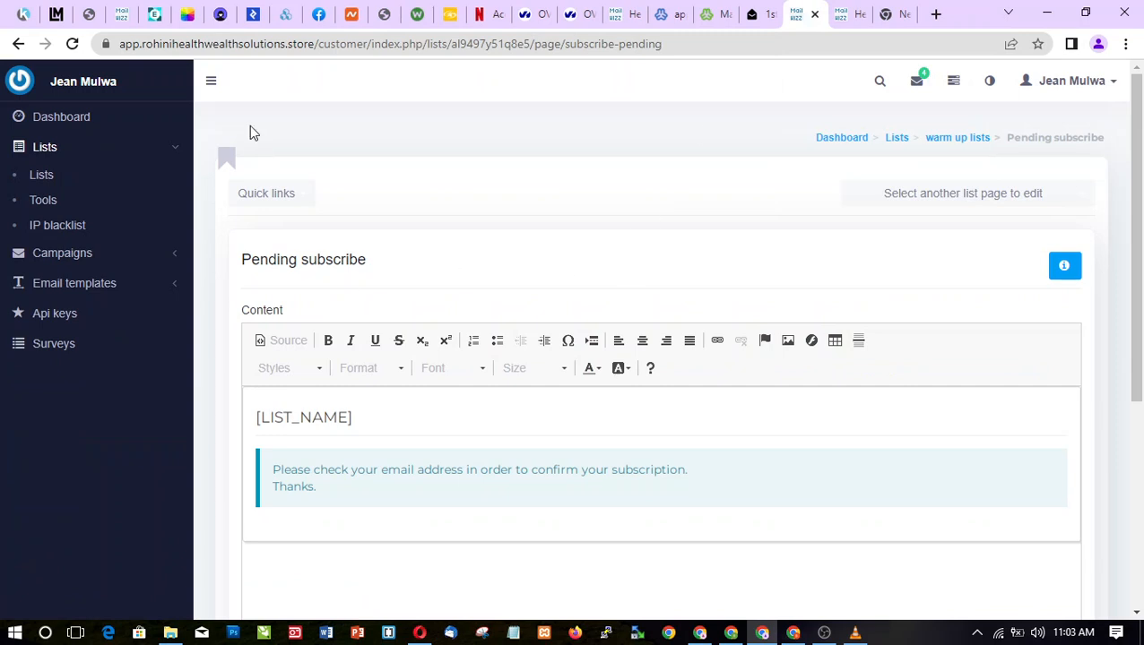
click(73, 44)
drag(1135, 242, 1140, 404)
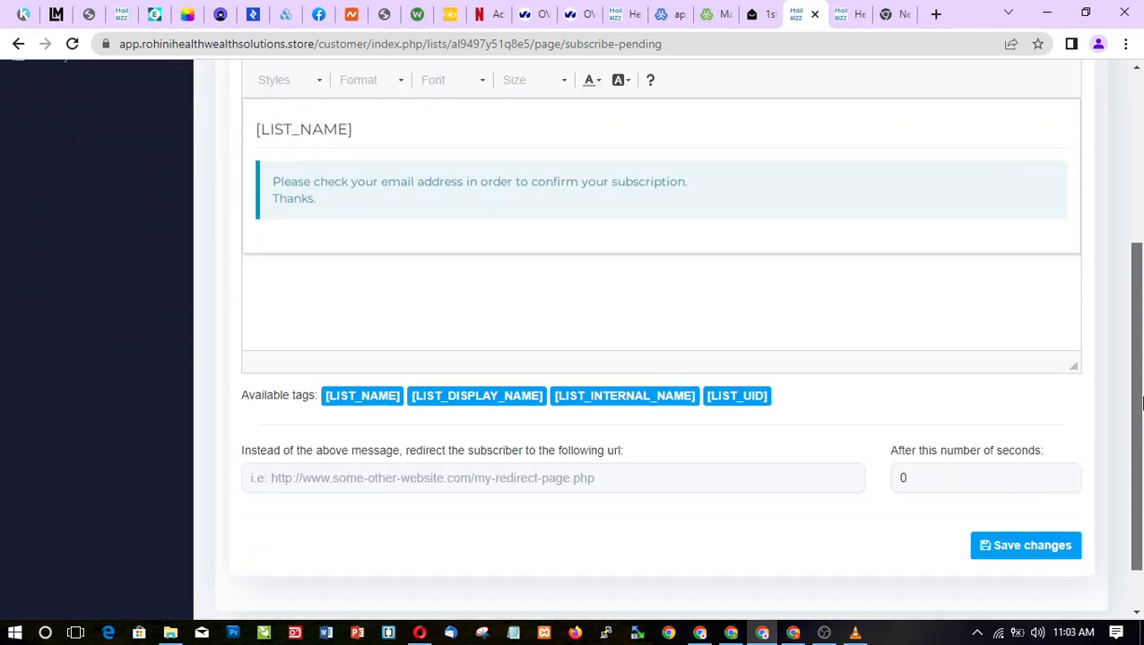
click(623, 477)
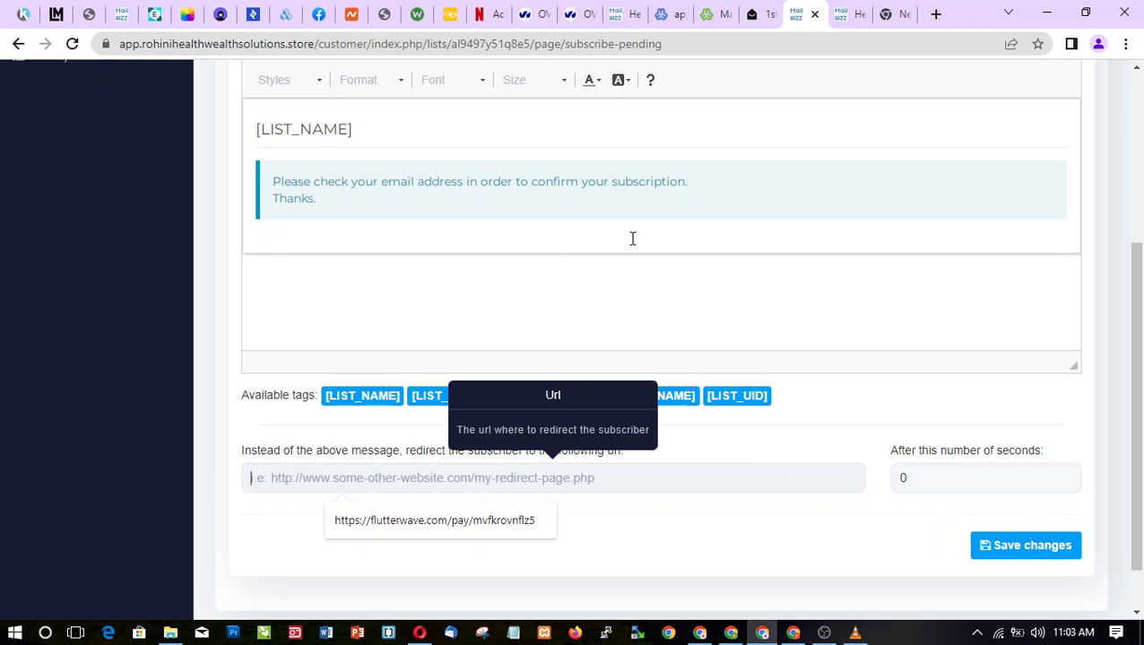
Review which other pages of the list can be selected for editing
drag(1140, 358, 1139, 190)
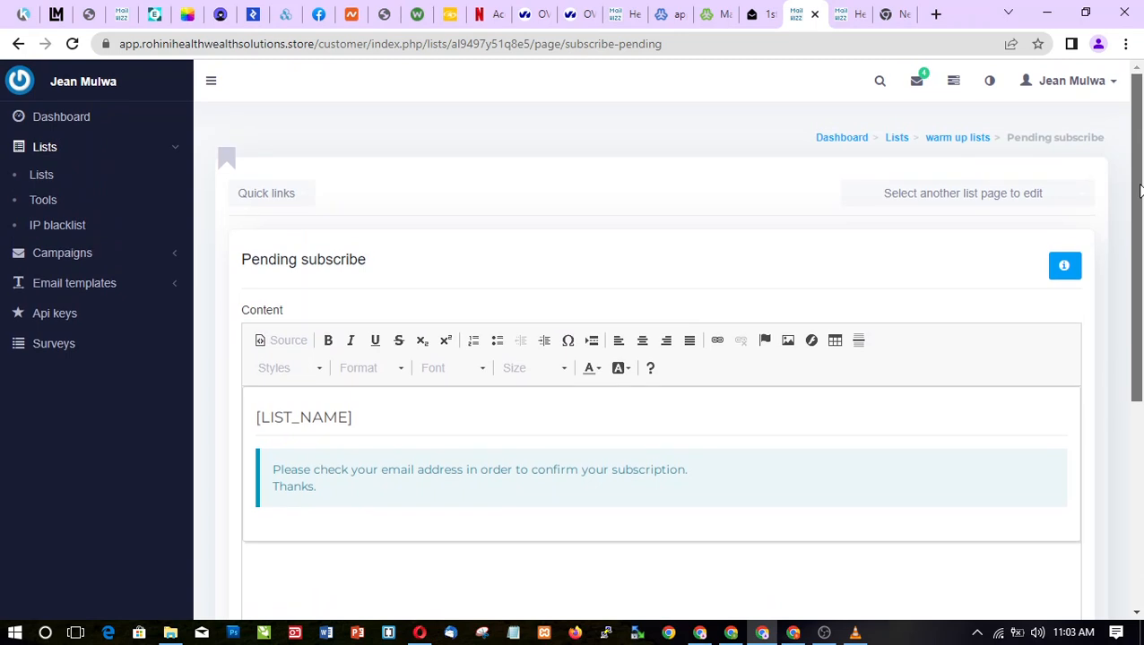
click(967, 204)
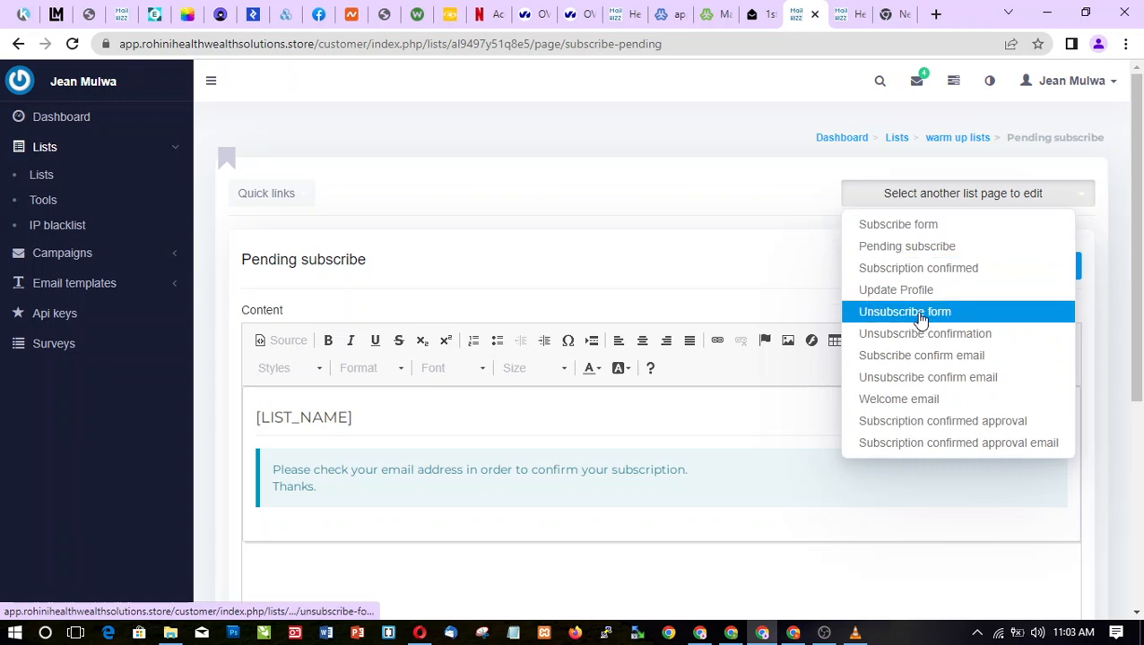
click(728, 255)
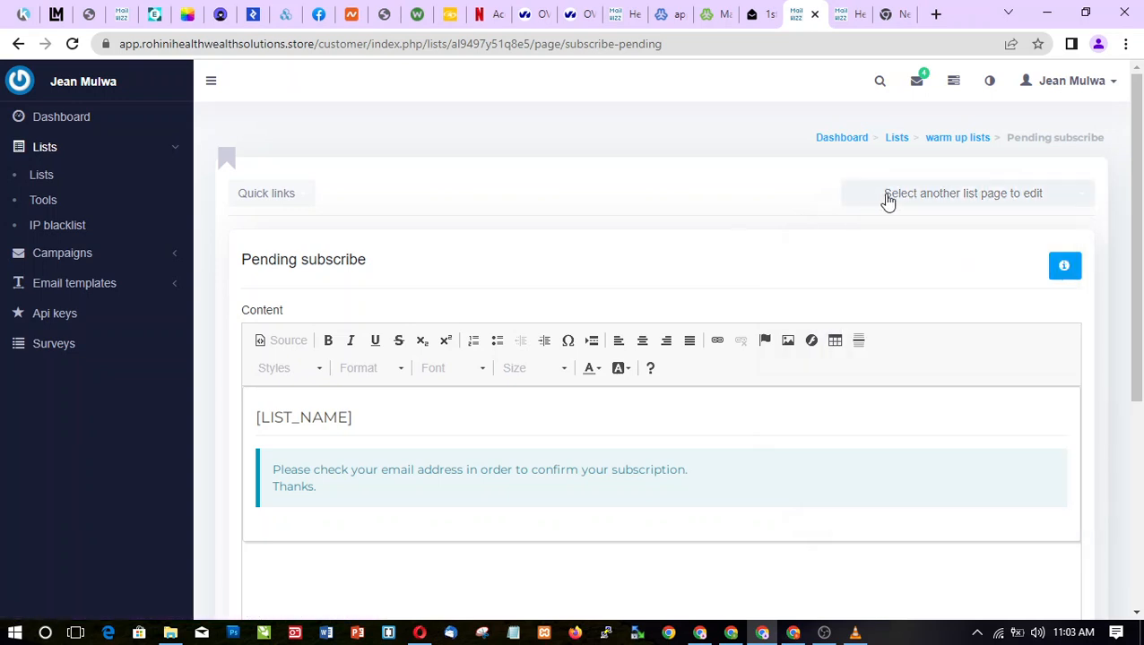
Open the list's embed forms and examine the subscribe form code and its iframe version
click(267, 196)
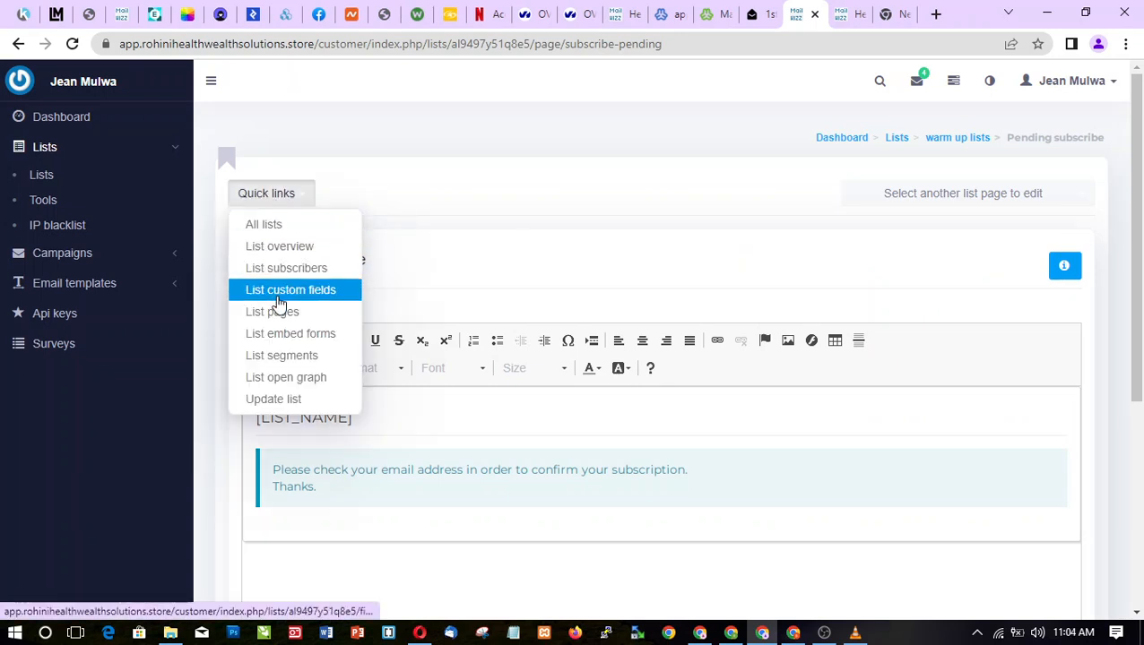
click(285, 335)
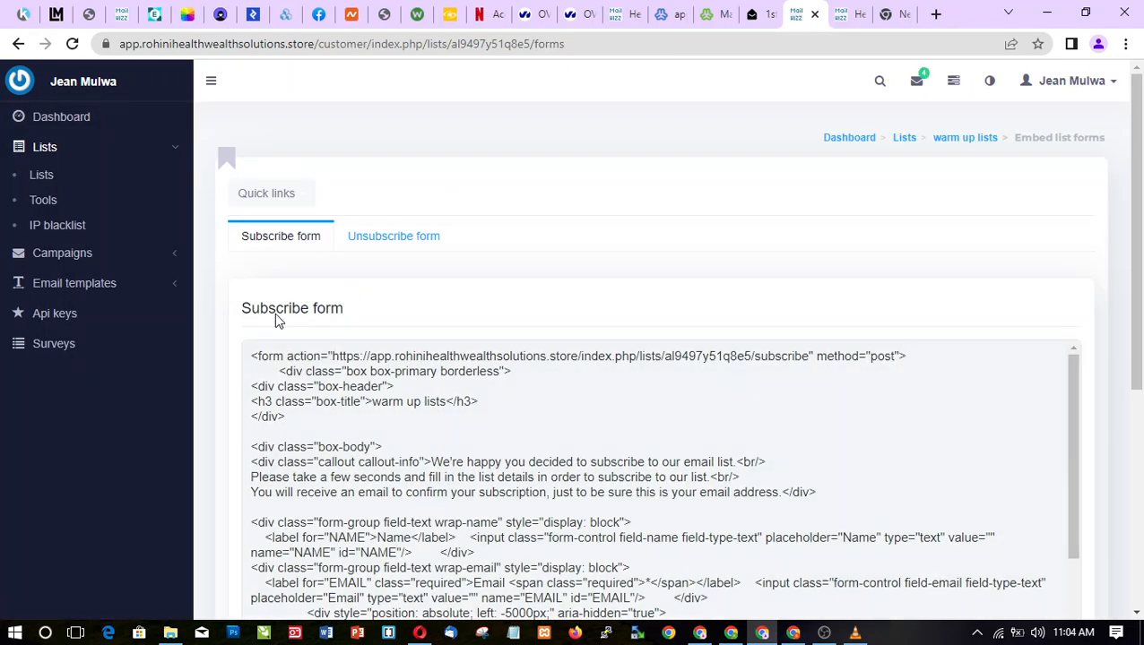
scroll(1142, 439, down, 3)
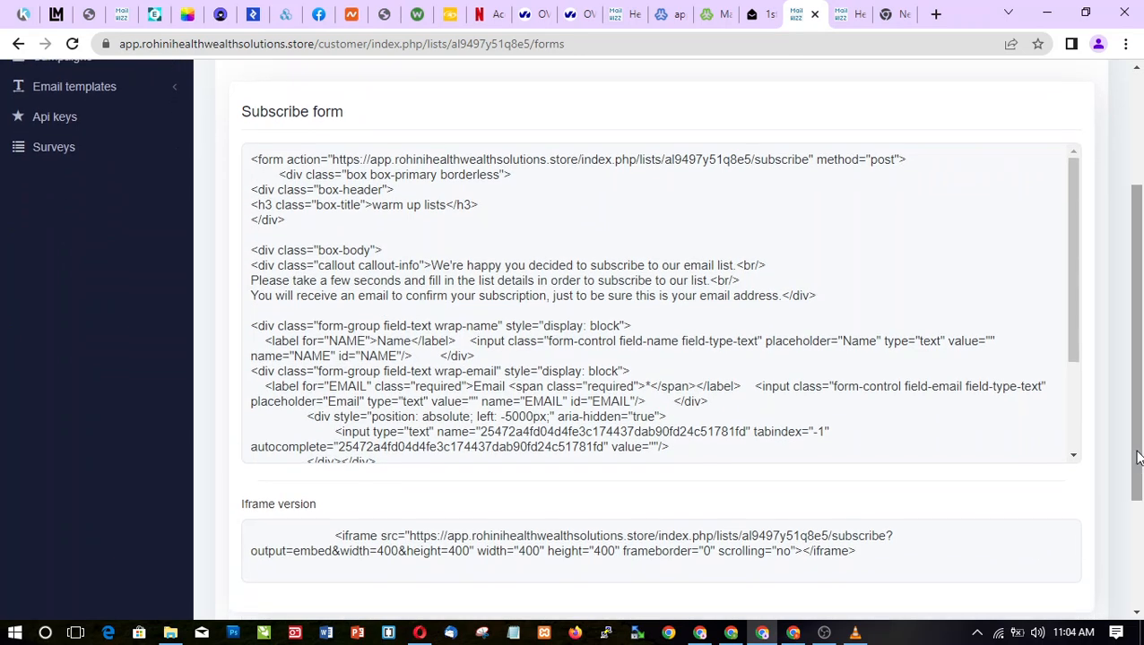
drag(1142, 466, 1142, 428)
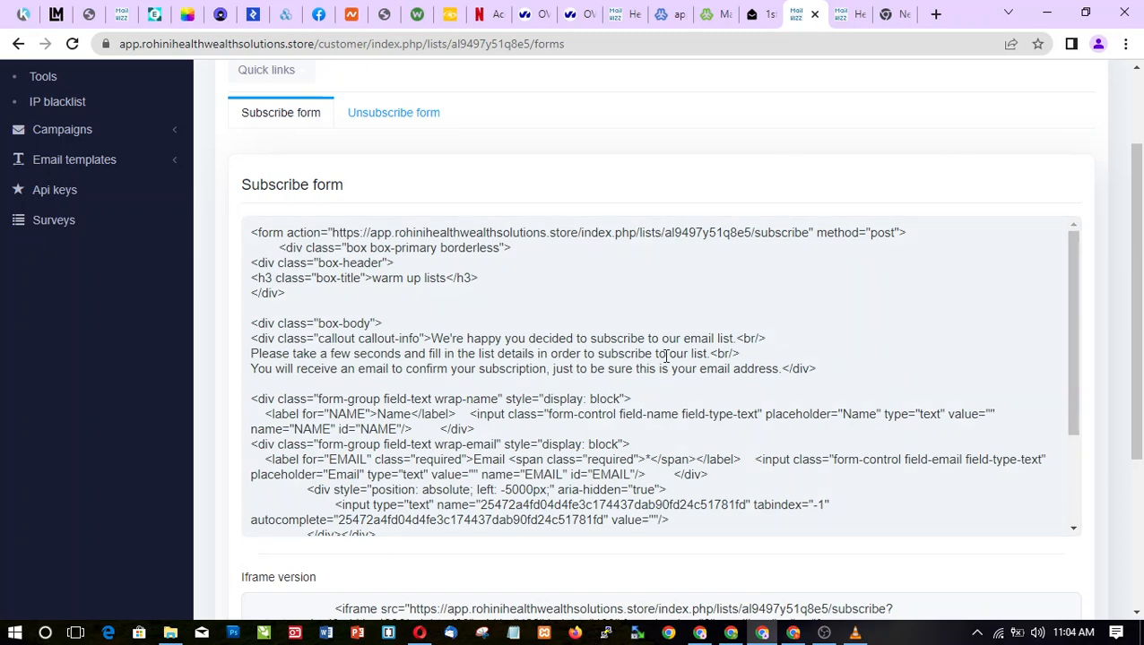
drag(1140, 318, 1137, 222)
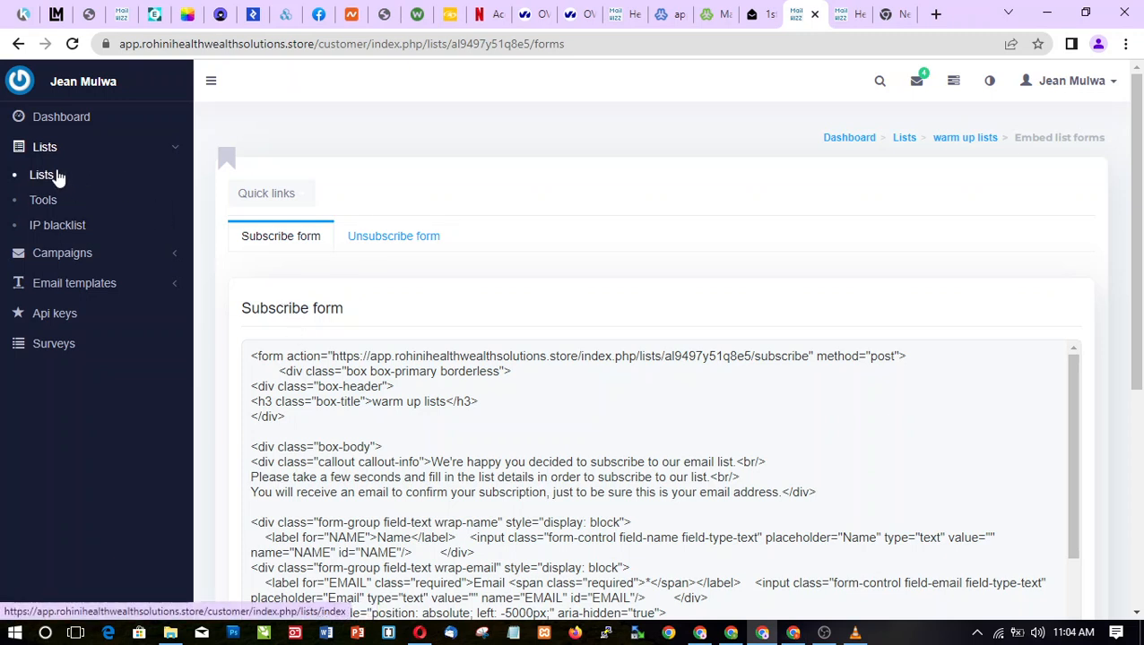
Return to the lists overview and open the subscriber import page of the "warm up lists" list
click(62, 253)
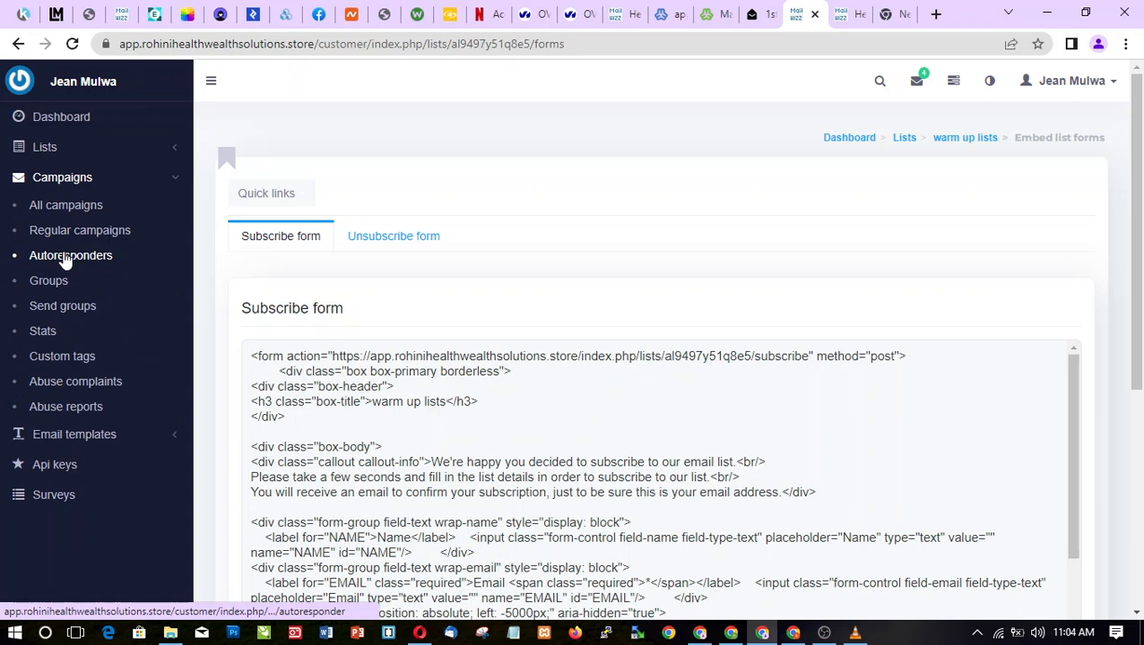
click(61, 205)
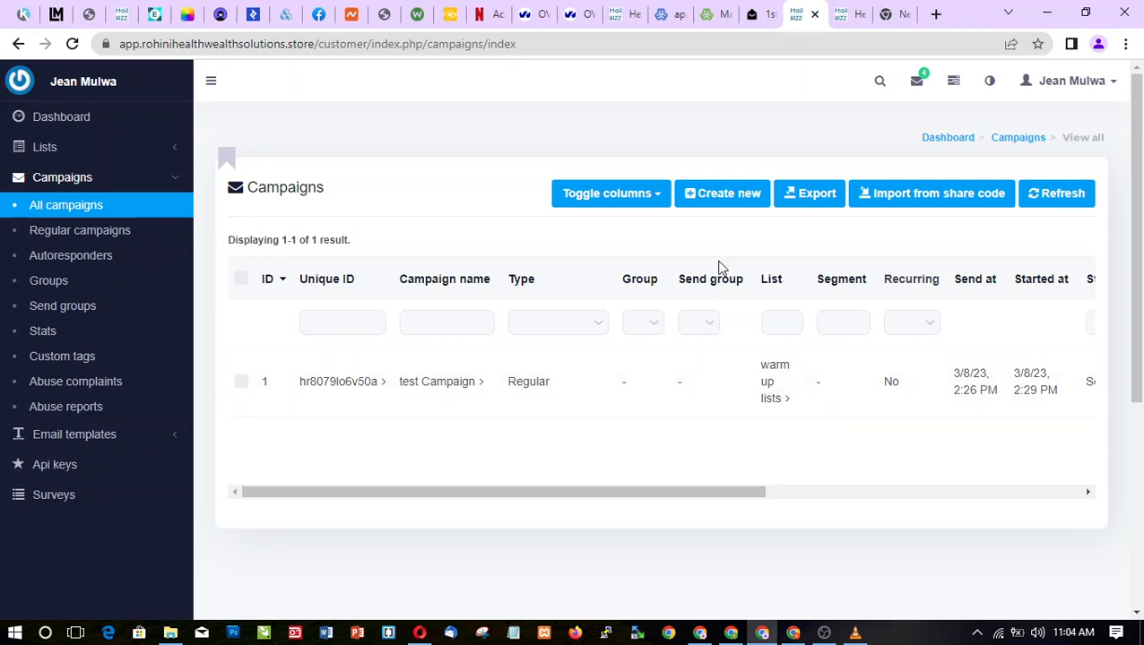
click(49, 149)
click(47, 178)
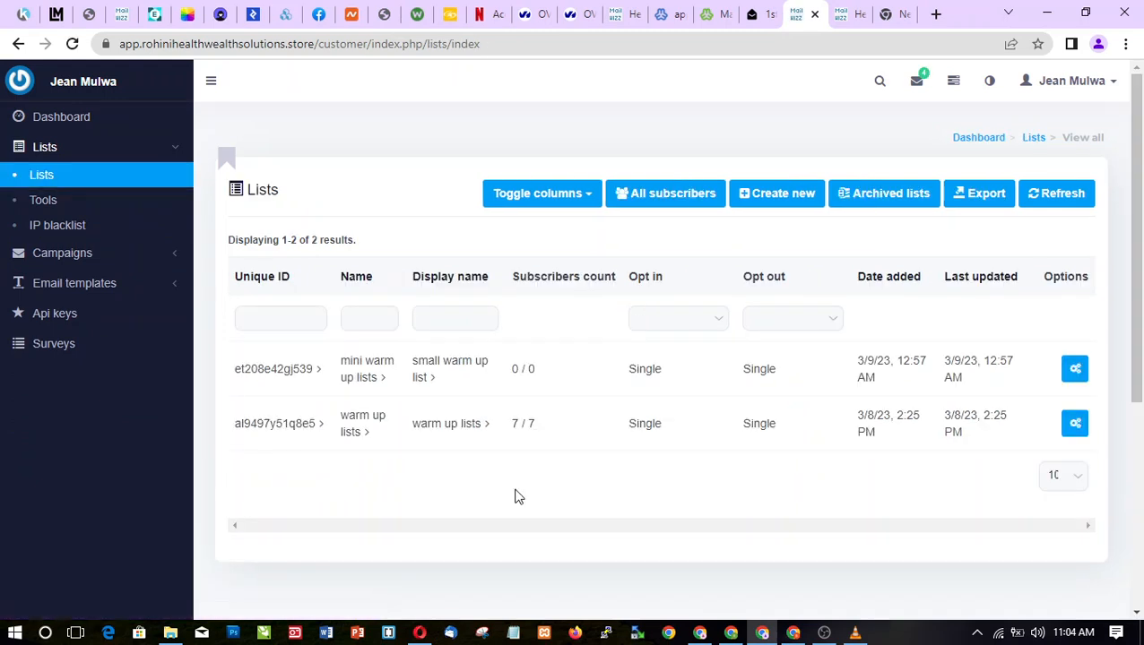
click(1075, 424)
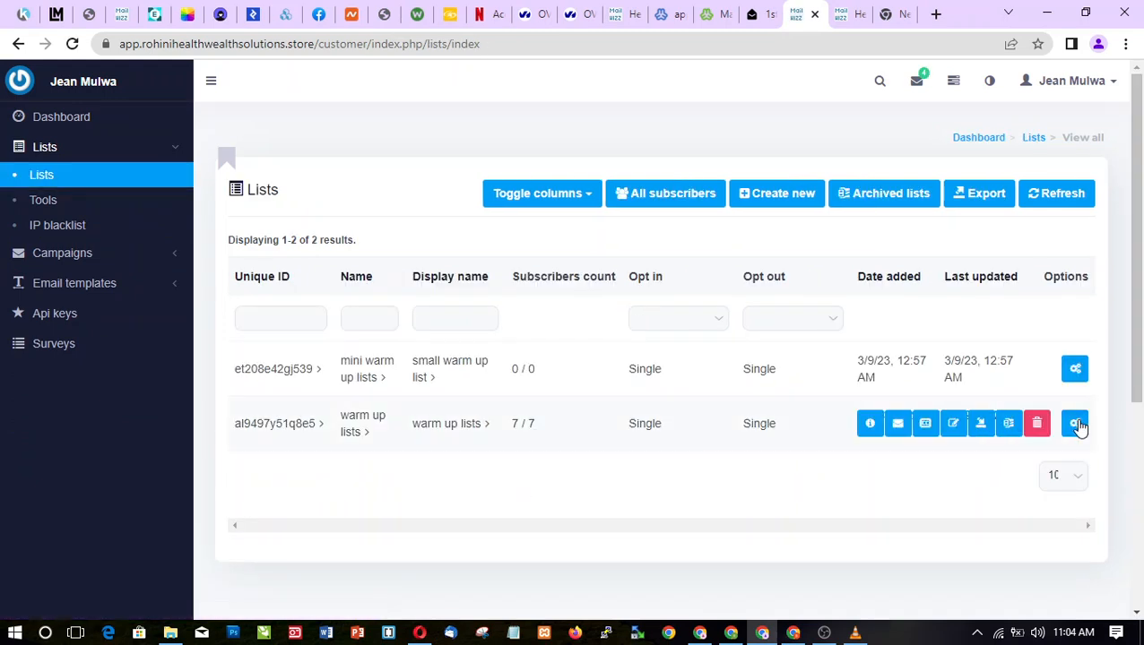
click(978, 433)
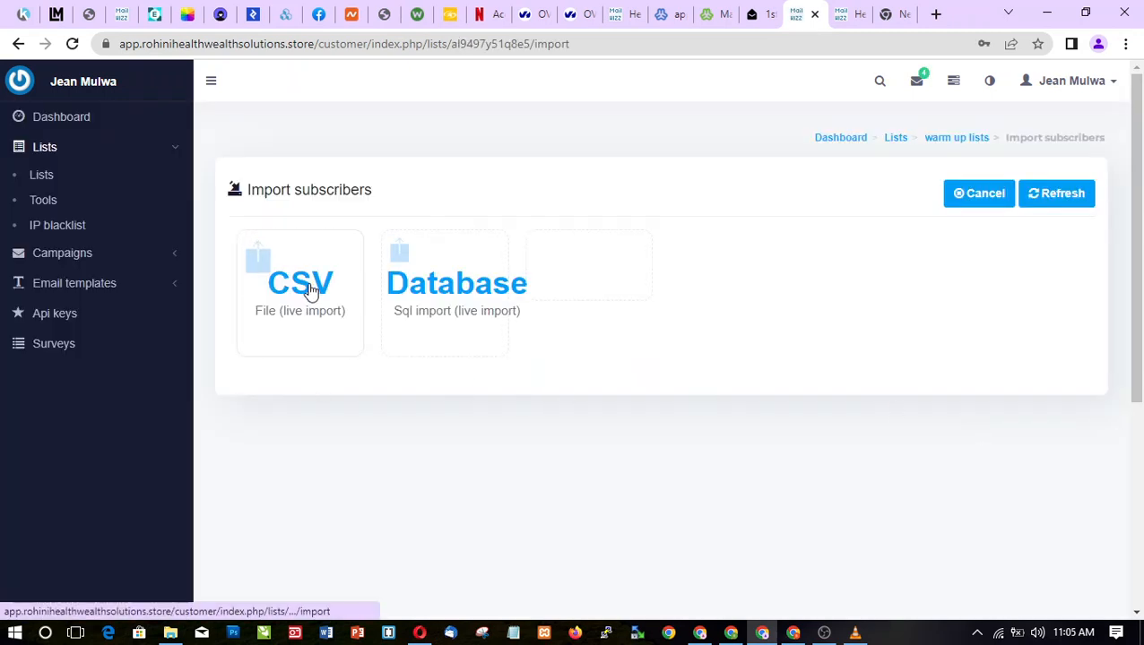
Import subscribers into the list from the CSV file warmuplist on Local Disk (E:)
click(308, 289)
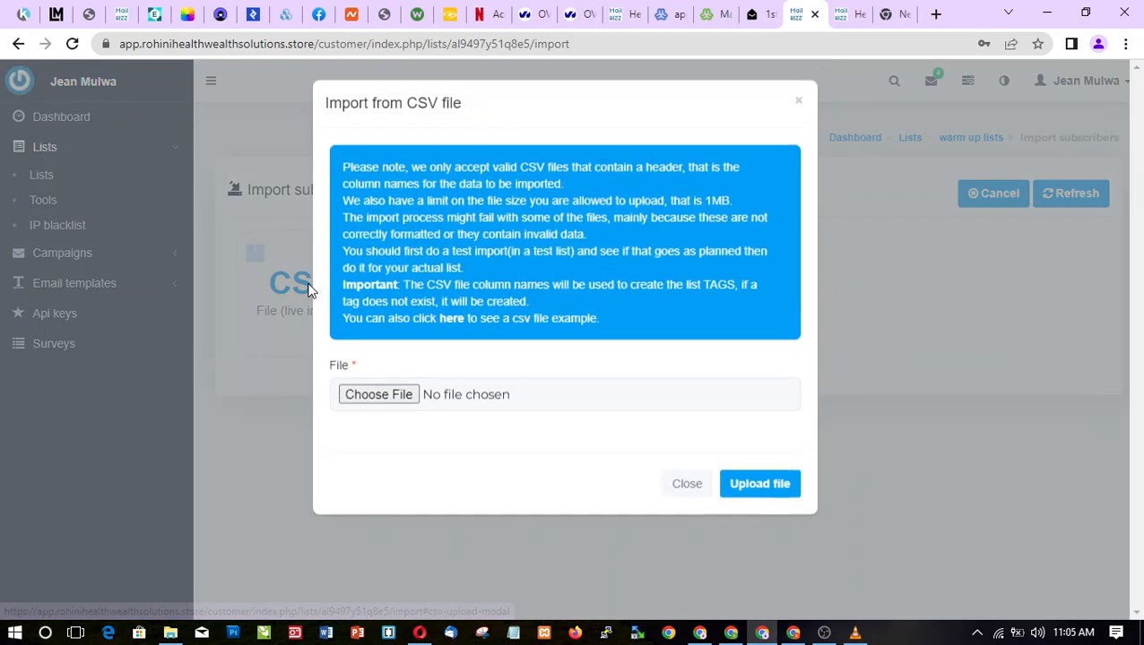
click(387, 399)
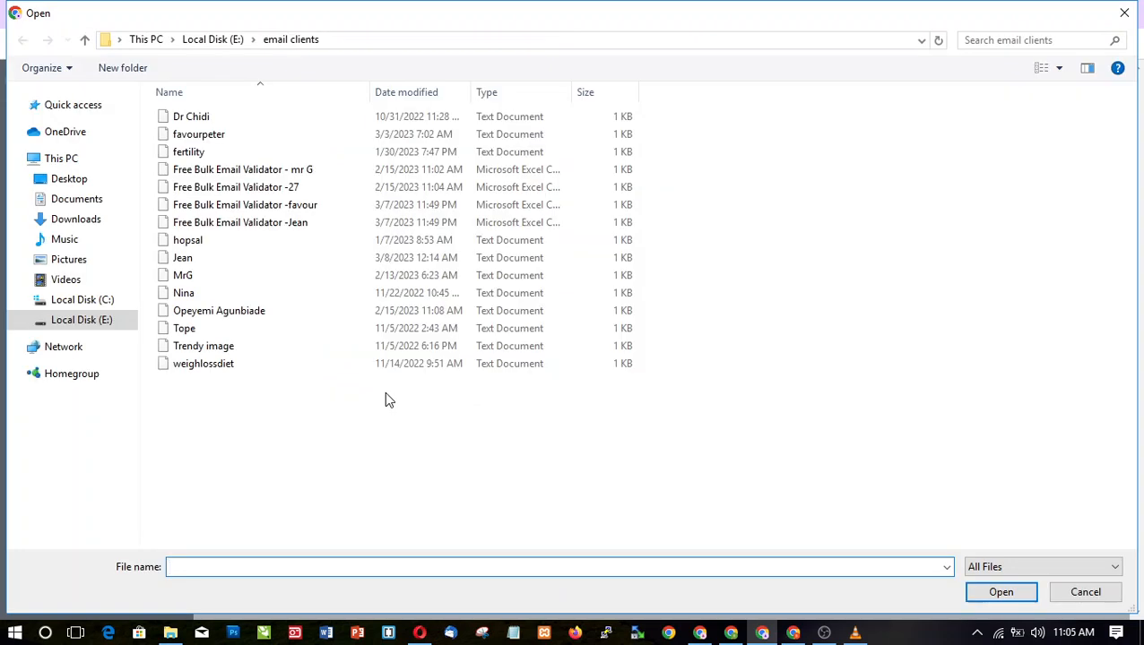
click(95, 323)
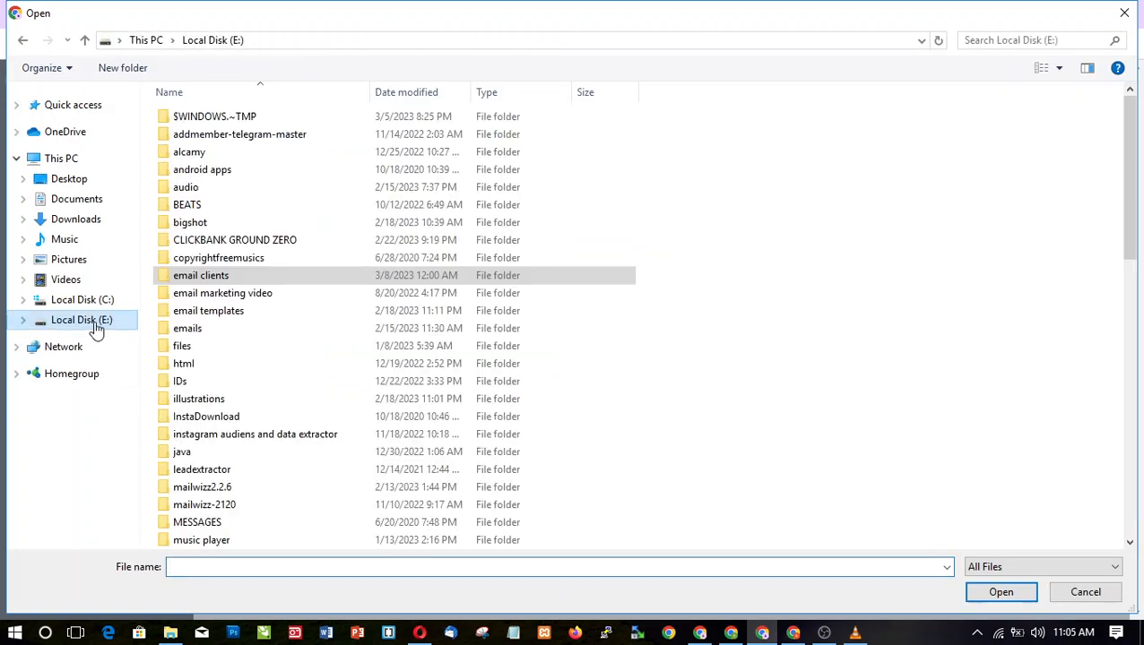
drag(1136, 266, 1140, 582)
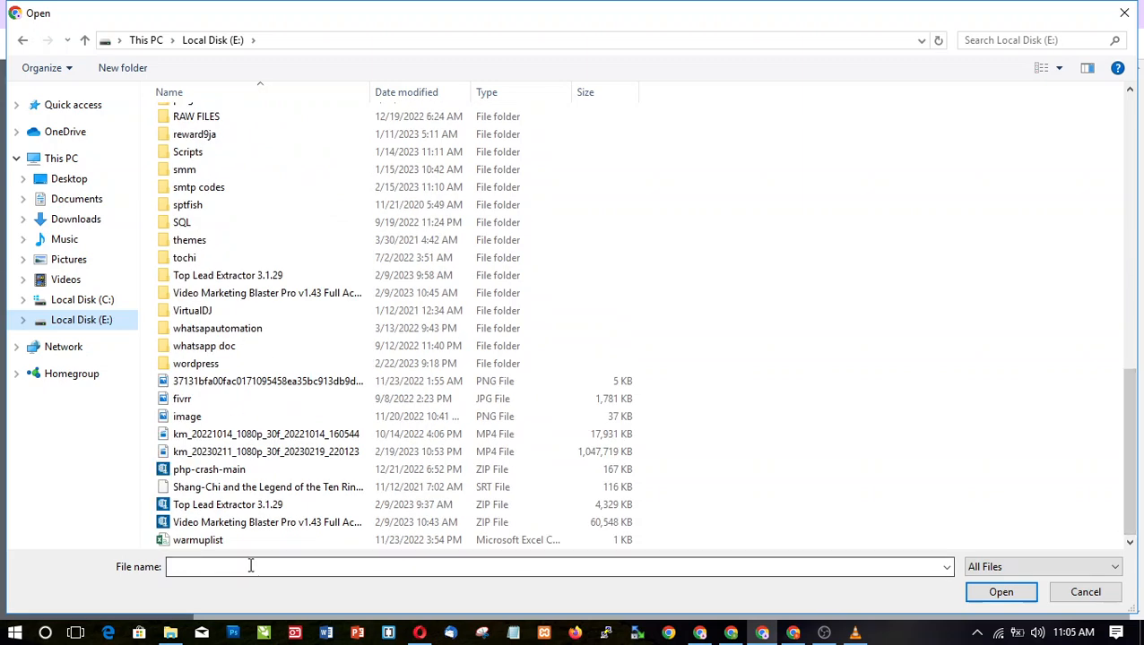
click(218, 541)
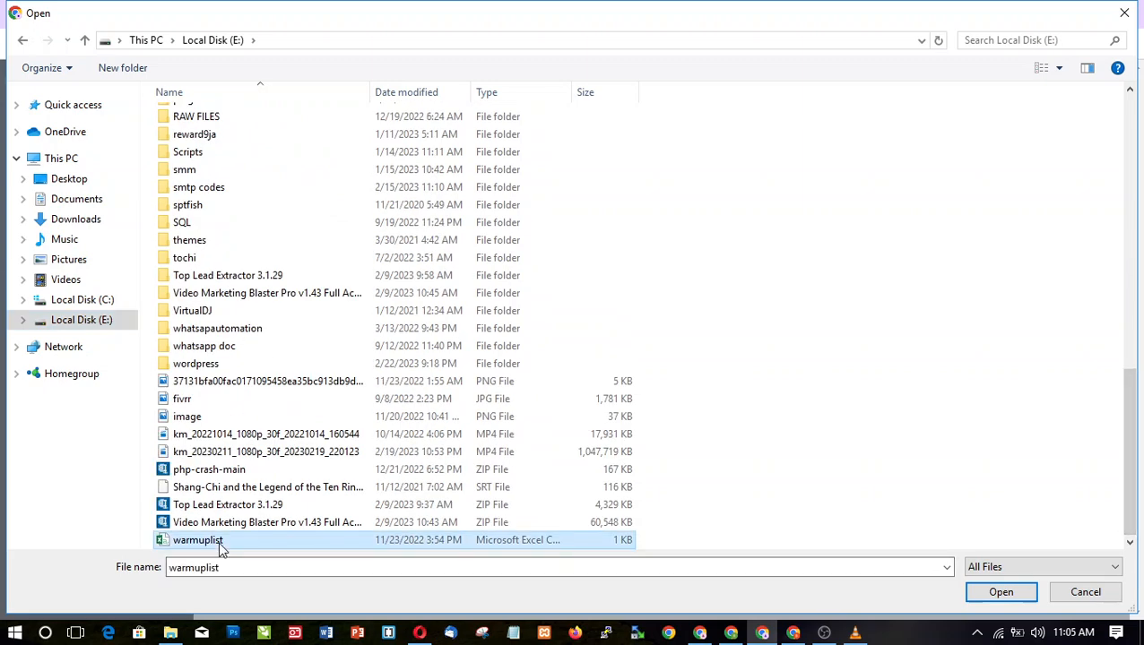
click(993, 597)
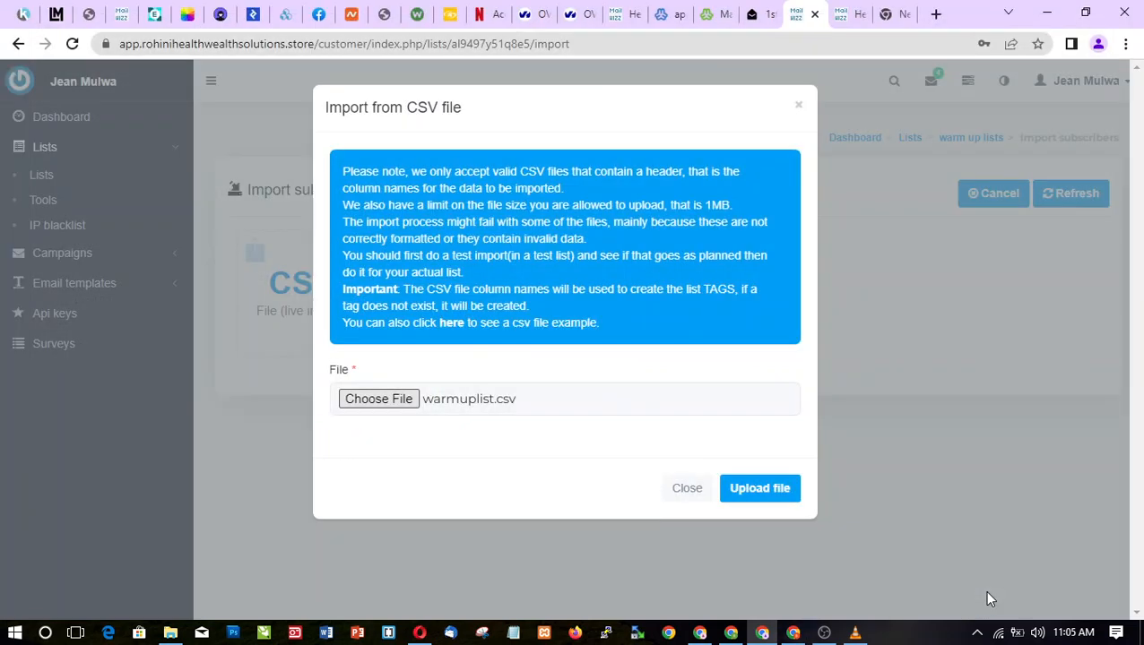
click(753, 495)
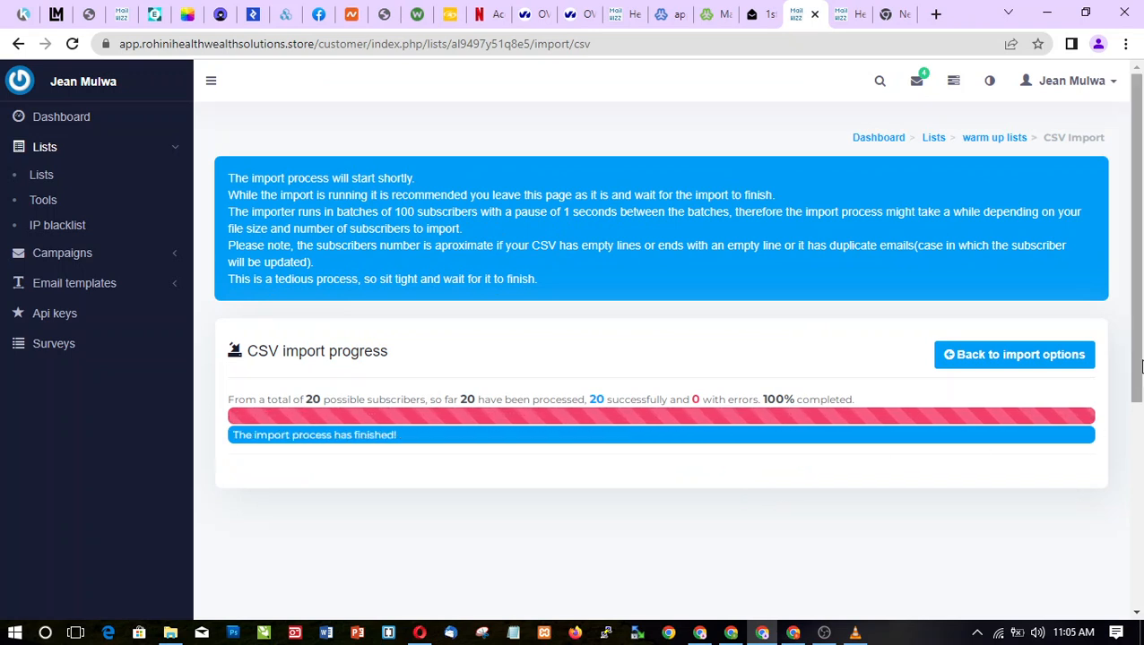
scroll(1141, 388, down, 1)
drag(1141, 388, 1141, 364)
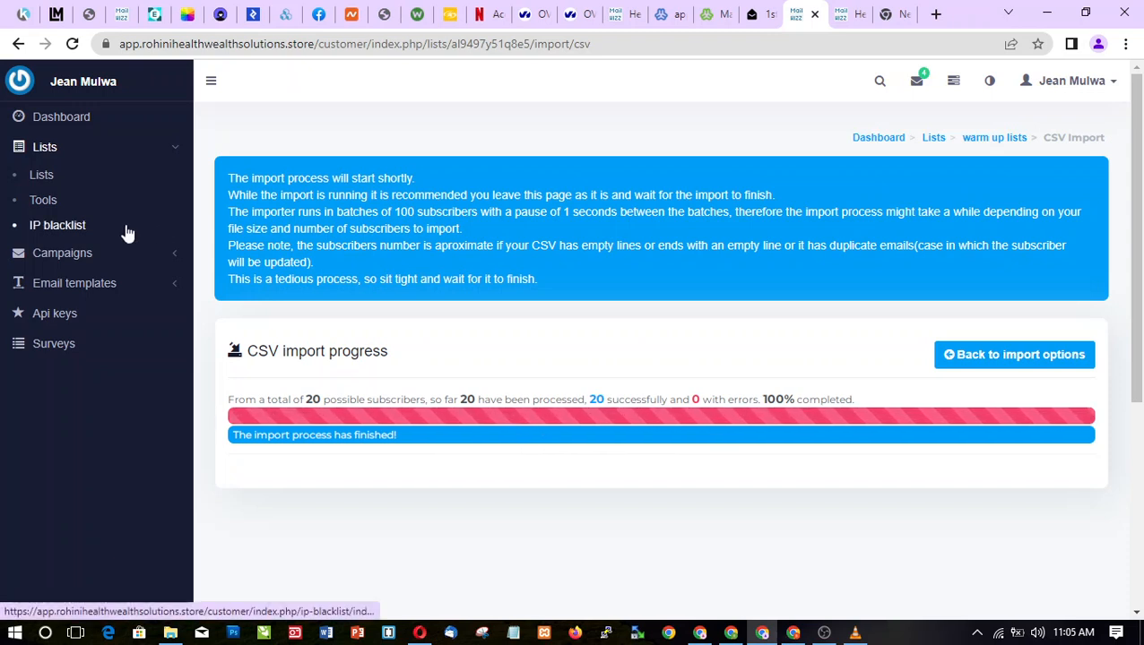
Start a new campaign from the campaigns overview and name it "warm up 1"
click(80, 255)
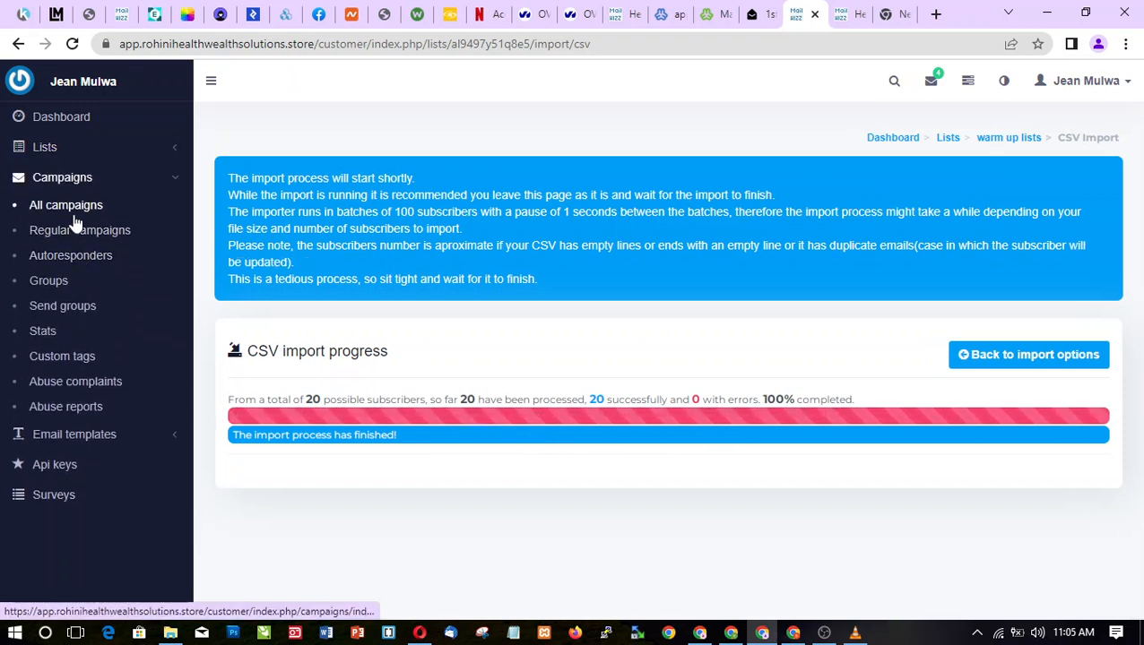
click(70, 212)
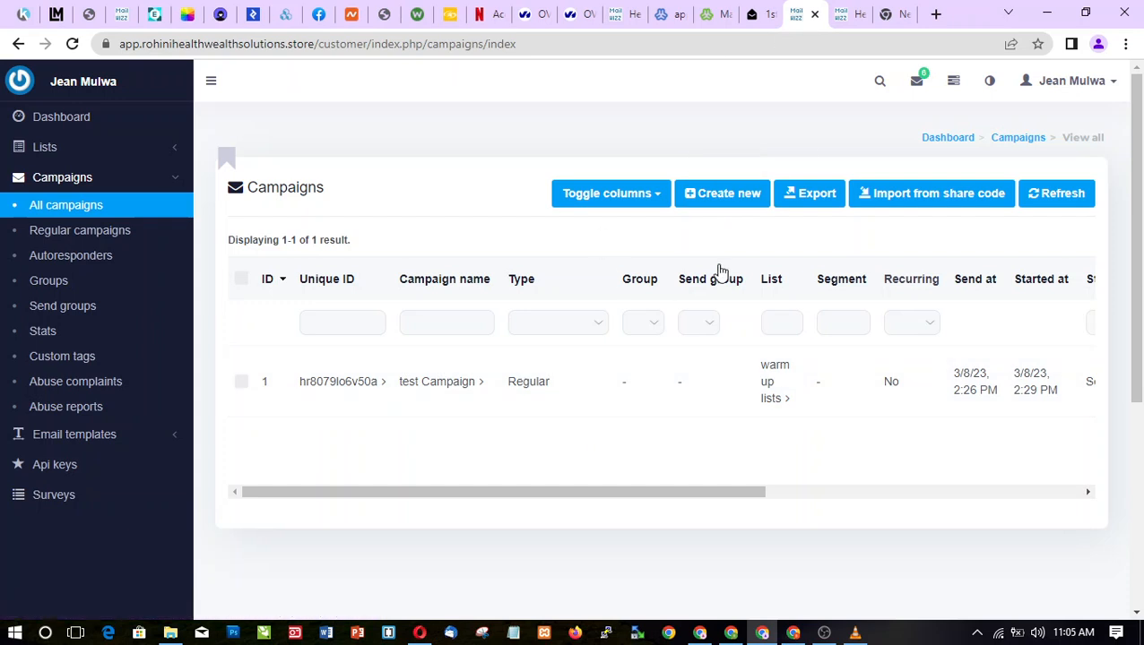
click(717, 197)
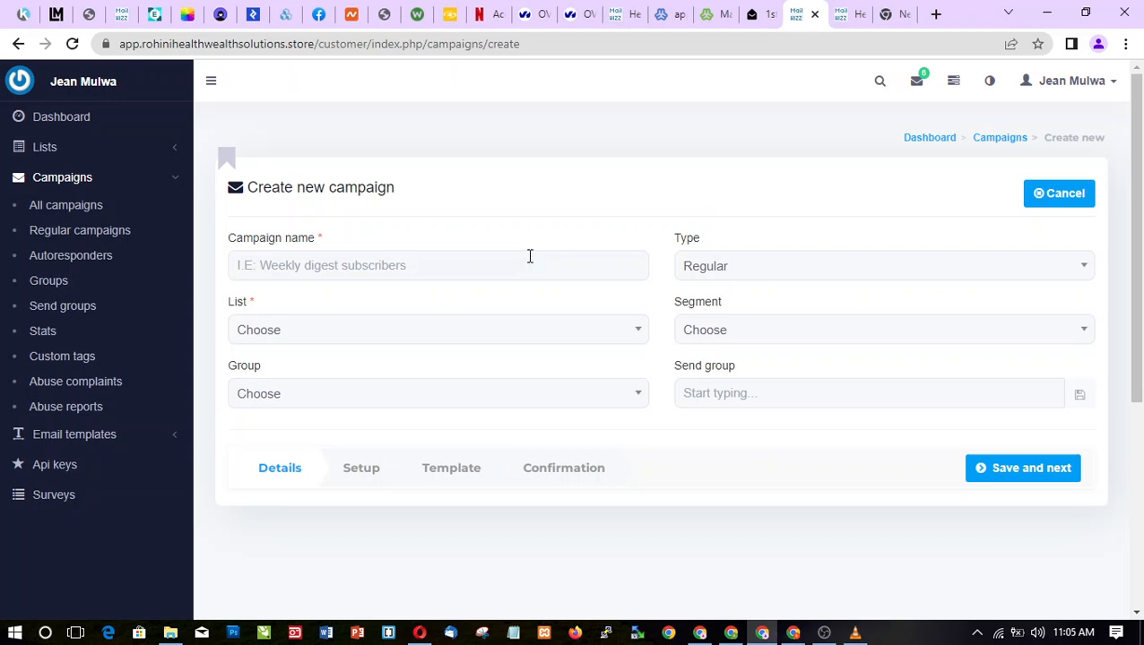
click(424, 269)
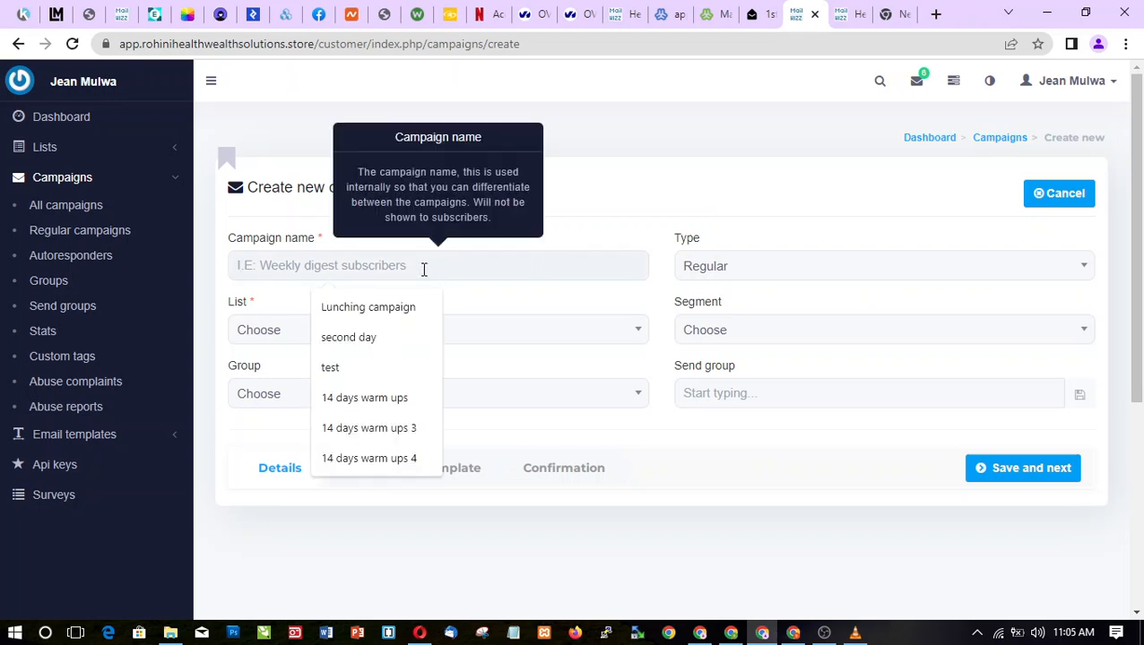
click(350, 400)
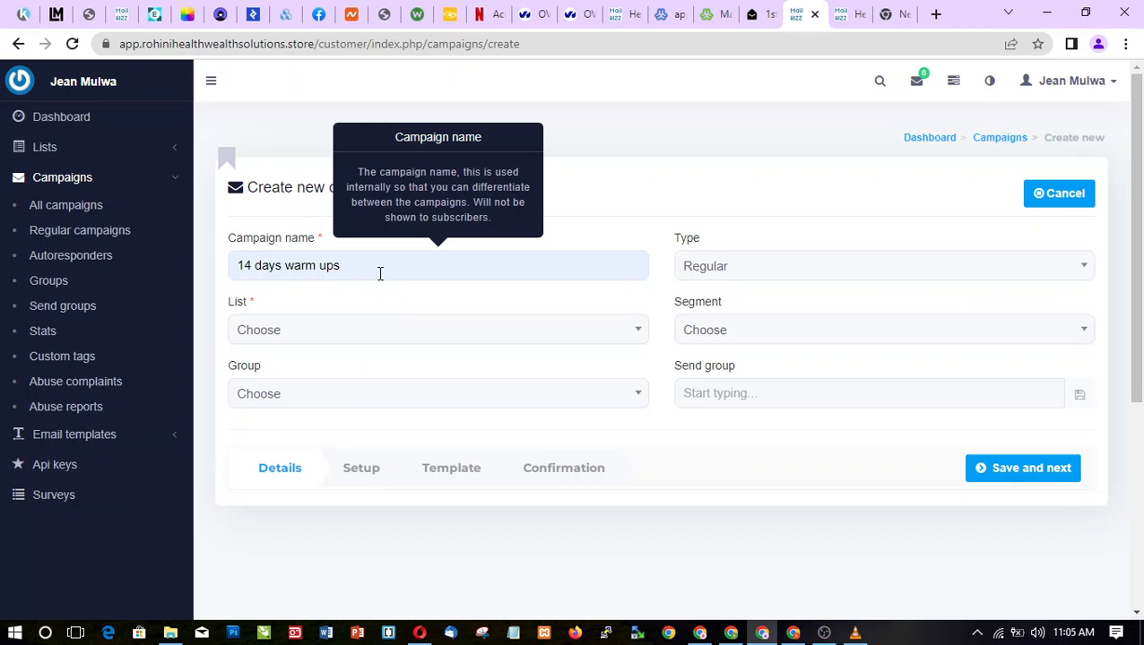
key(BackSpace)
key(BackSpace)
key(BackSpace)
key(BackSpace)
key(BackSpace)
key(BackSpace)
key(BackSpace)
key(BackSpace)
key(BackSpace)
key(BackSpace)
key(BackSpace)
key(BackSpace)
key(BackSpace)
key(BackSpace)
key(BackSpace)
key(BackSpace)
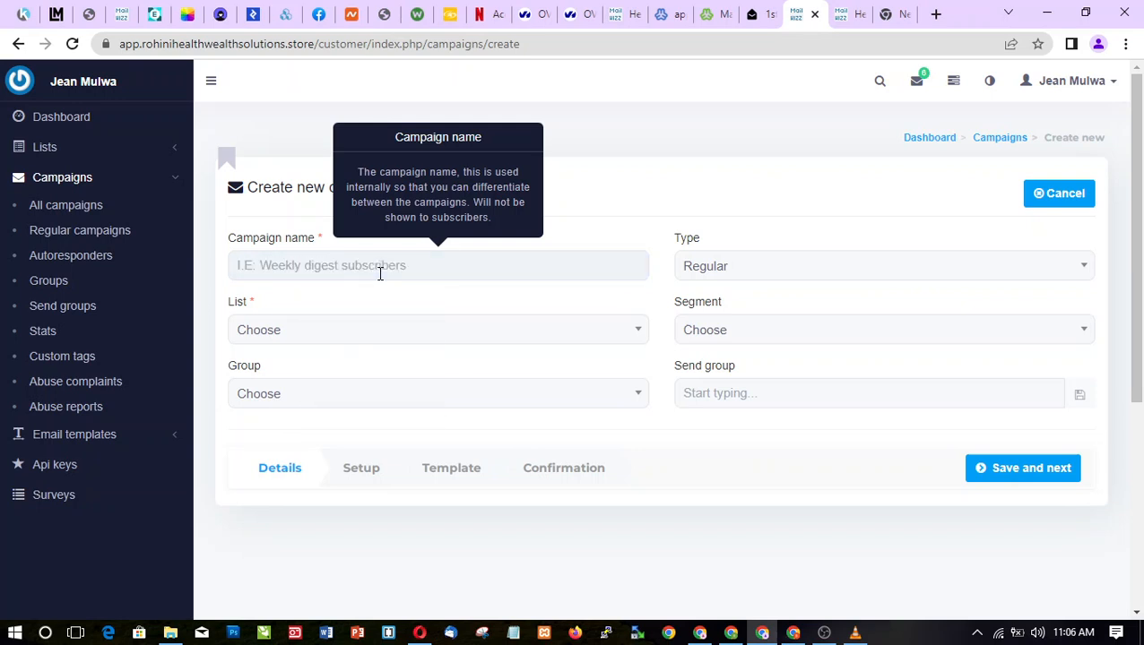
text(warm up 1)
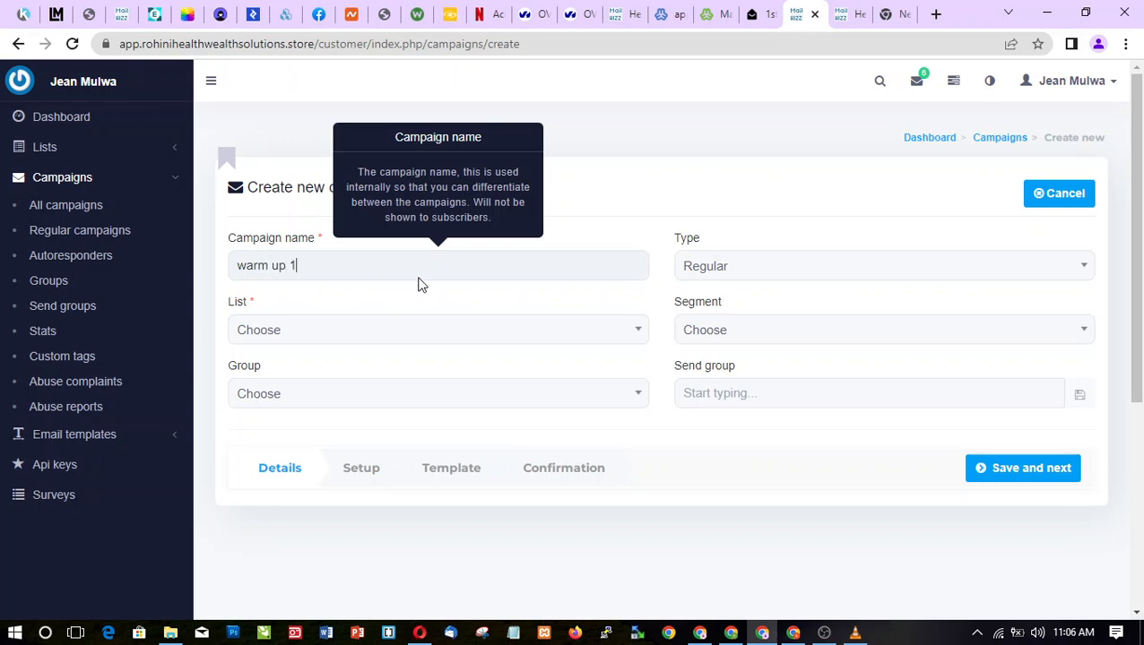
Keep the campaign type Regular, assign it to the "warm up lists" list without a segment, and save the details
click(729, 269)
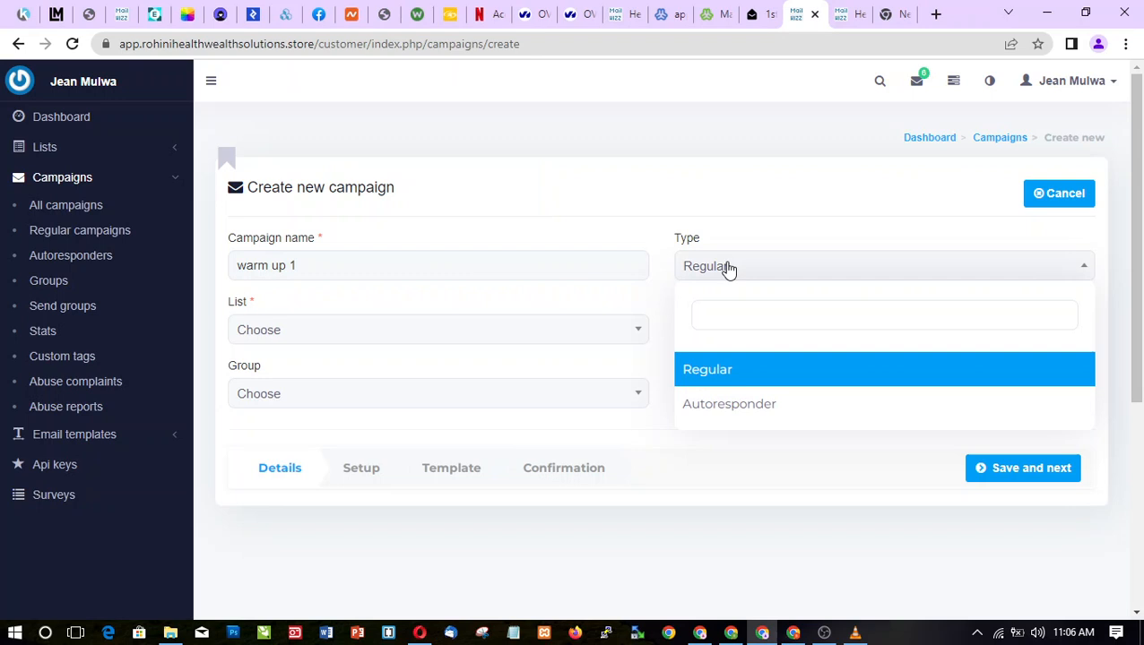
click(730, 268)
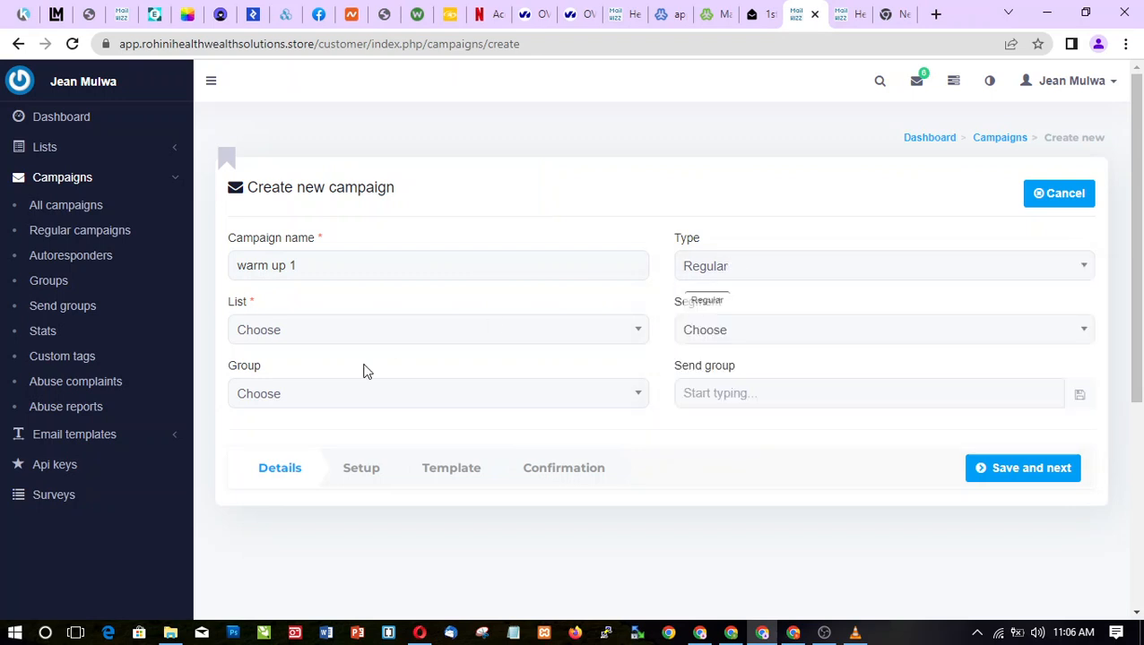
click(322, 343)
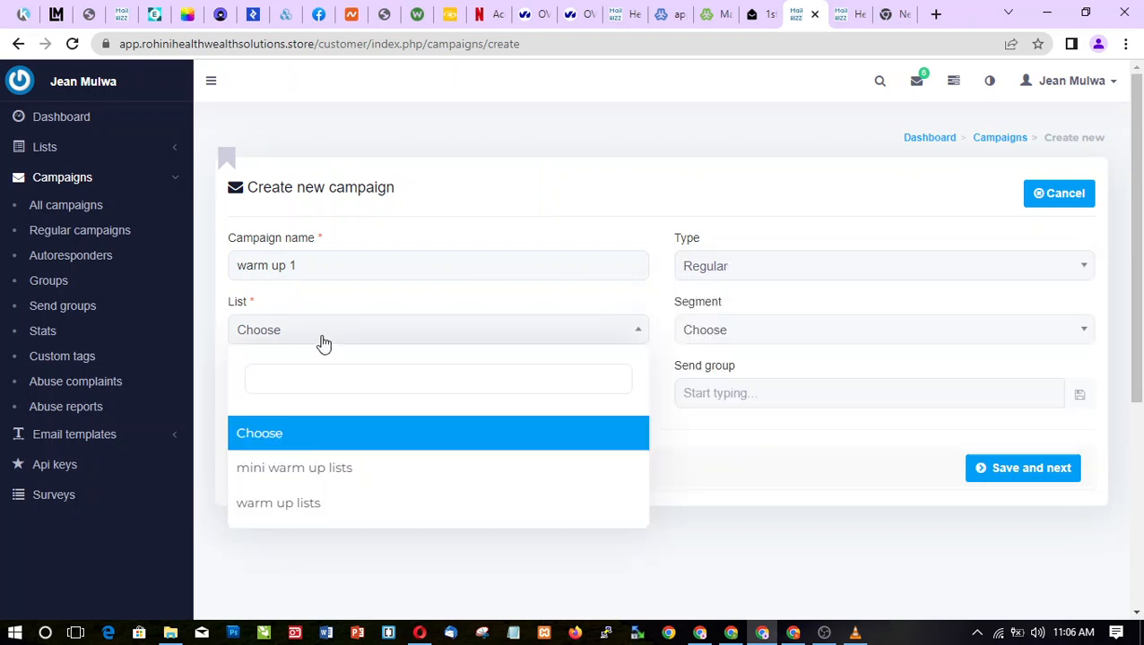
click(278, 505)
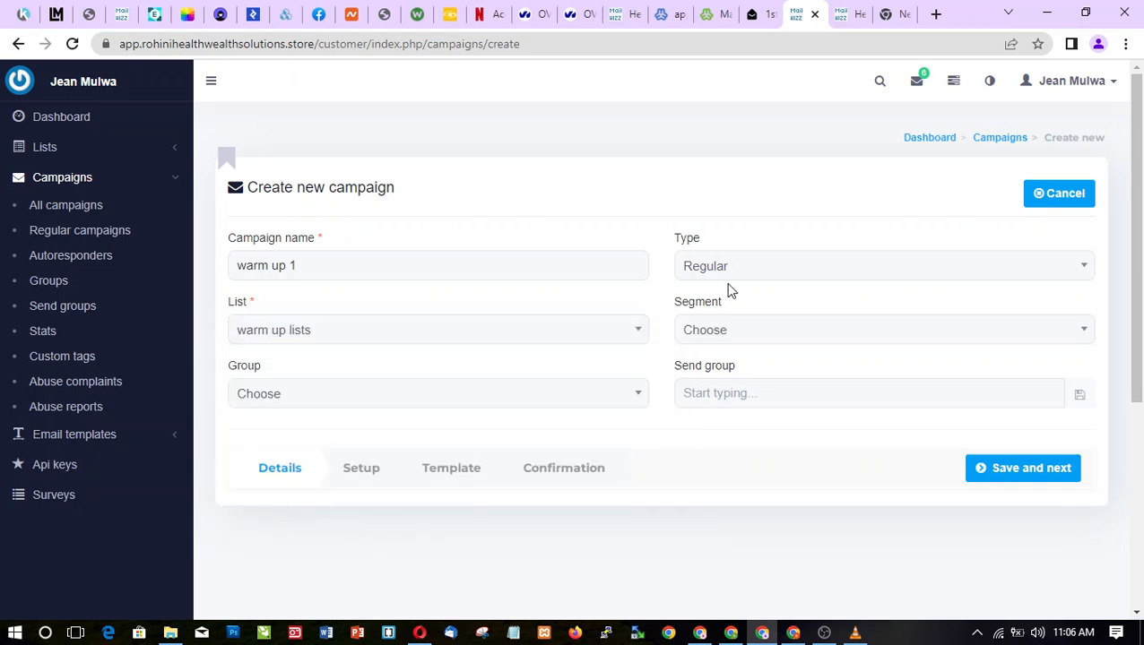
click(745, 332)
click(745, 332)
click(1032, 477)
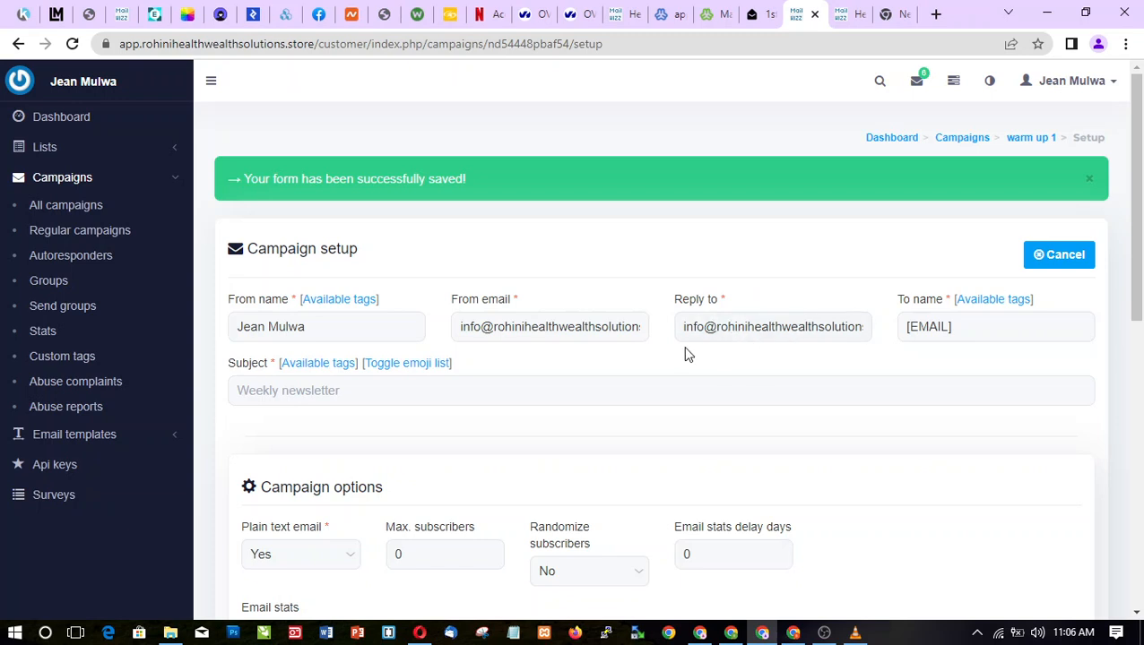
Set the campaign subject to "Best time is now" and keep the remaining campaign setup options
click(375, 386)
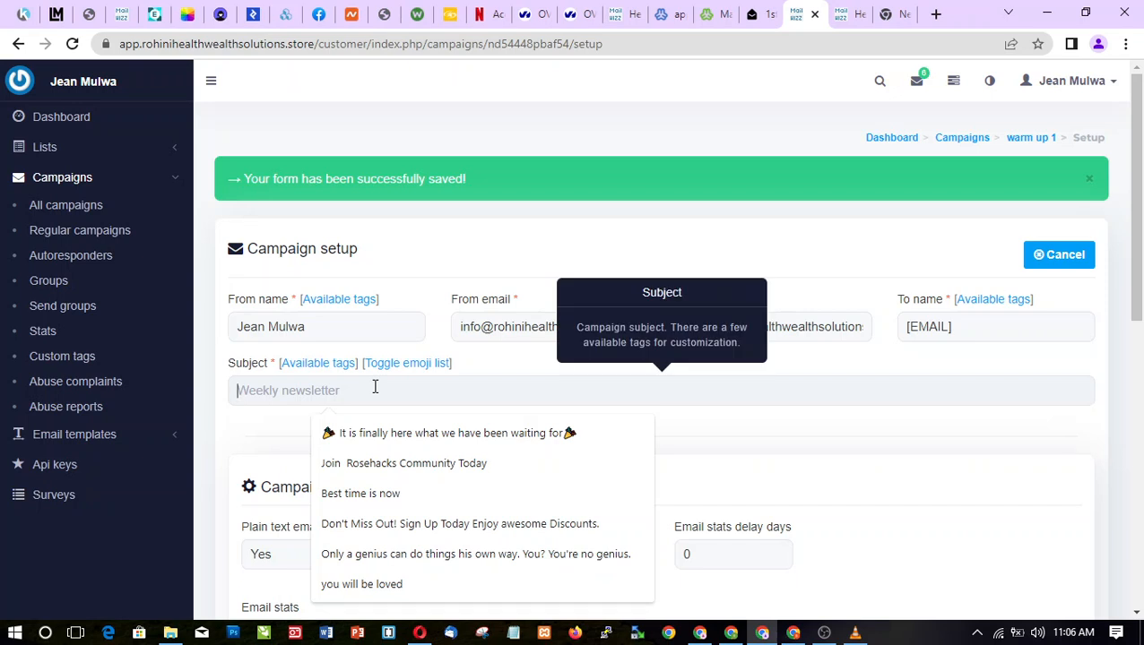
click(365, 498)
drag(1141, 284, 1140, 593)
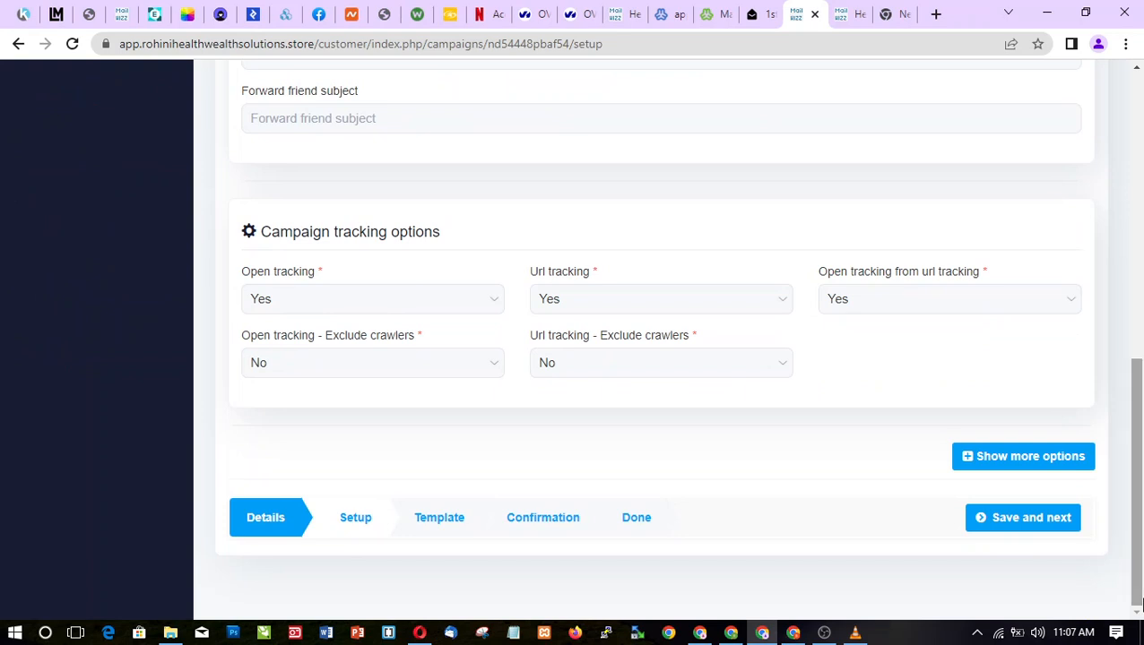
Keep the existing campaign tracking options and save the campaign setup
drag(1136, 532, 1137, 457)
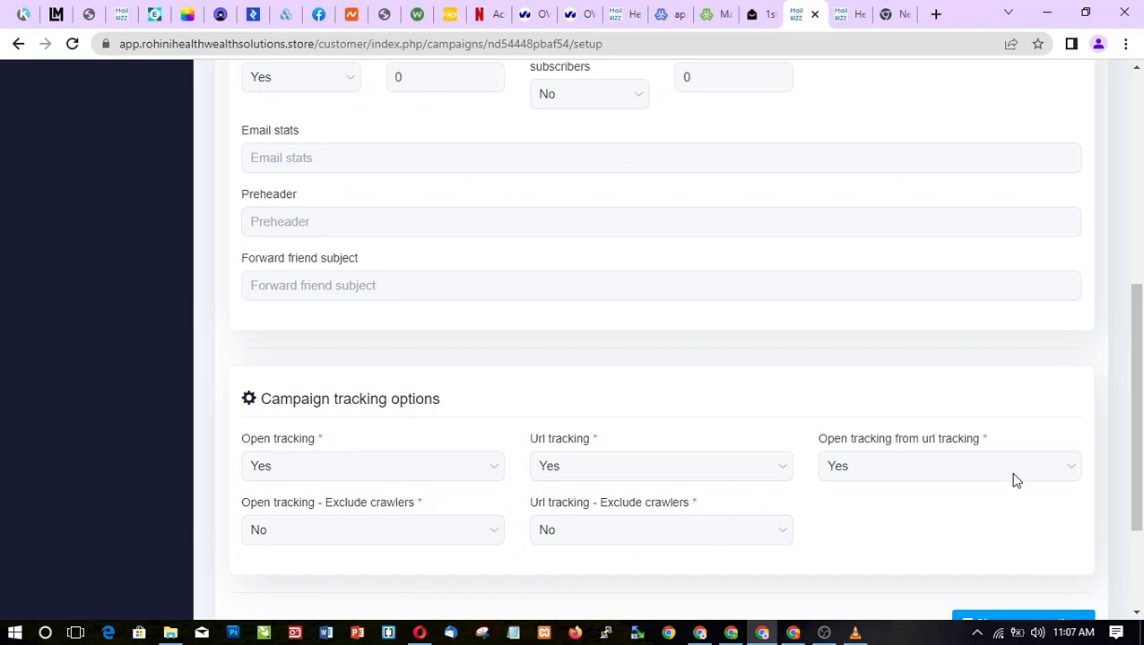
drag(1136, 484, 1133, 605)
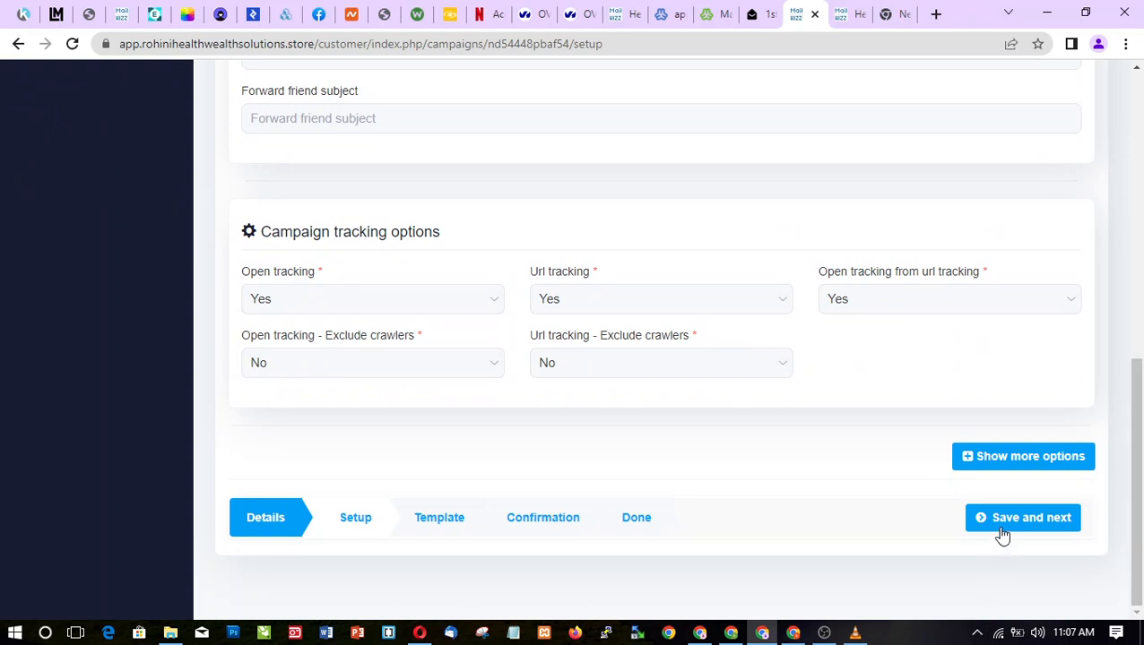
click(1005, 530)
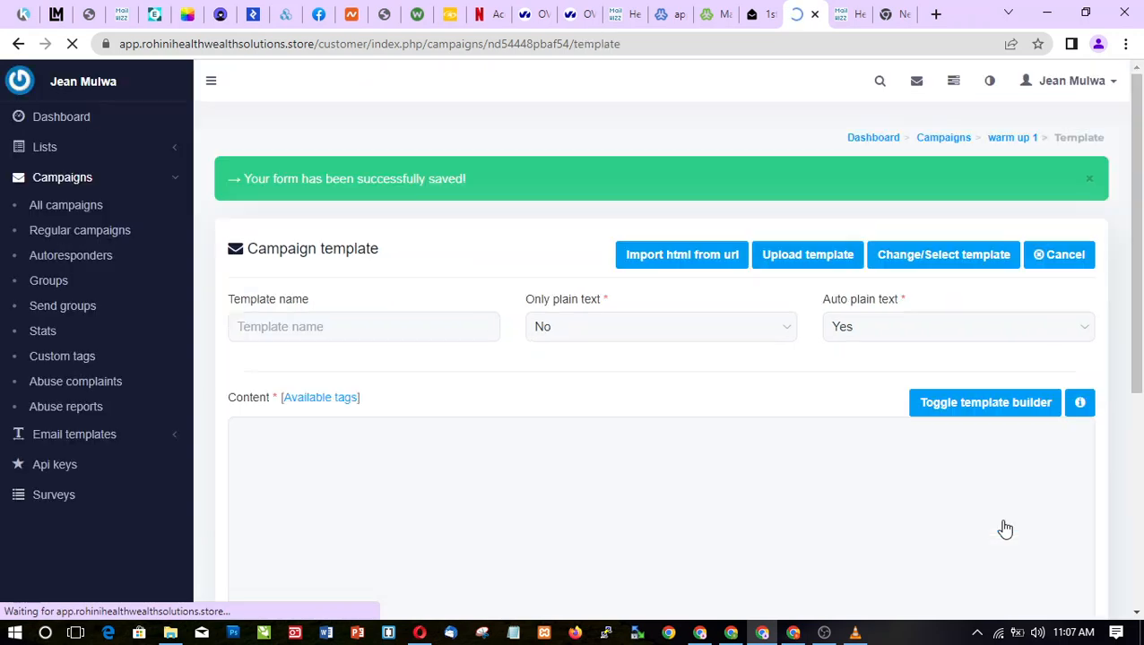
Write the email content: "Hello dear," followed by three lines saying good days will always come, however long the bad days last
mouse_move(1140, 281)
mouse_down()
mouse_move(1140, 404)
mouse_move(1140, 283)
mouse_up()
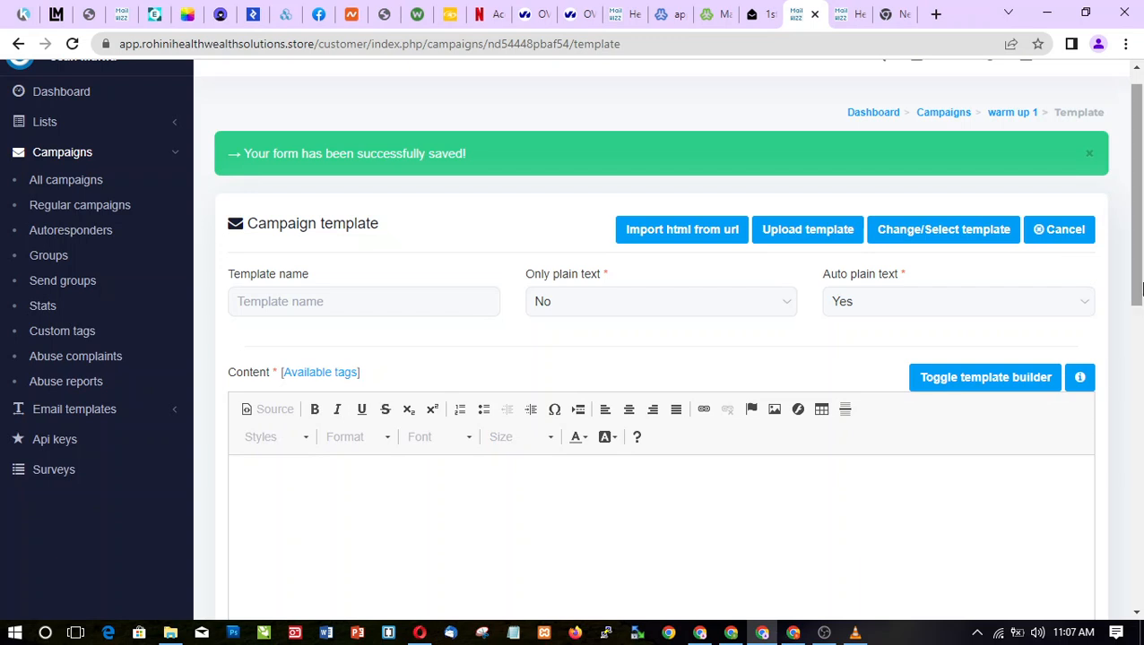
scroll(1140, 287, down, 2)
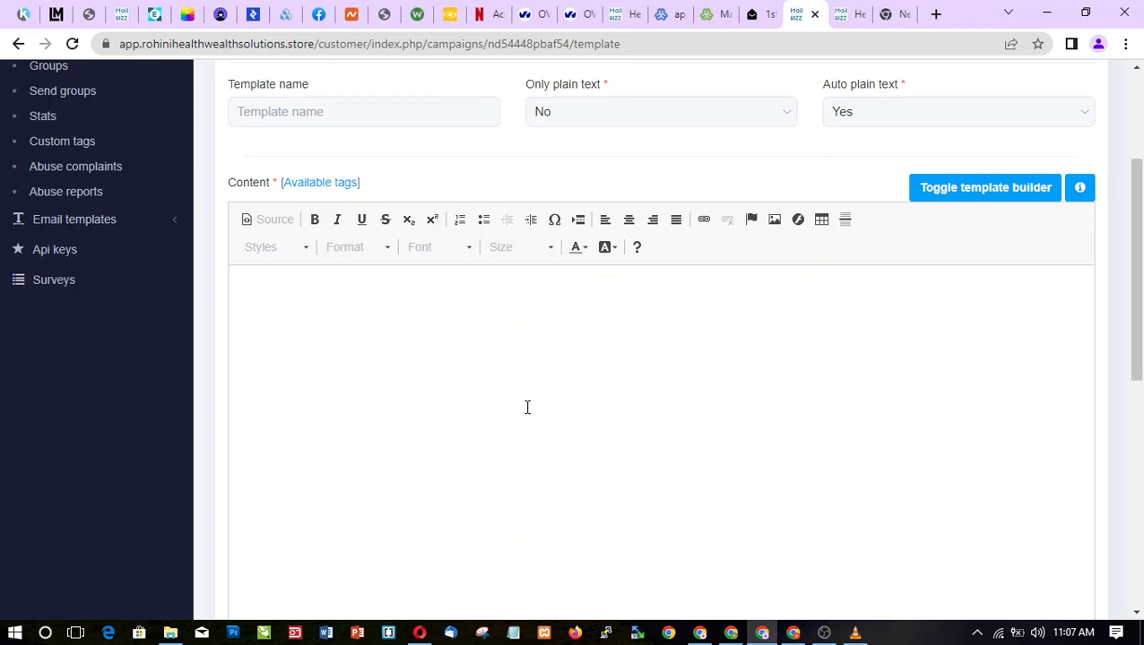
text(Hello dear,)
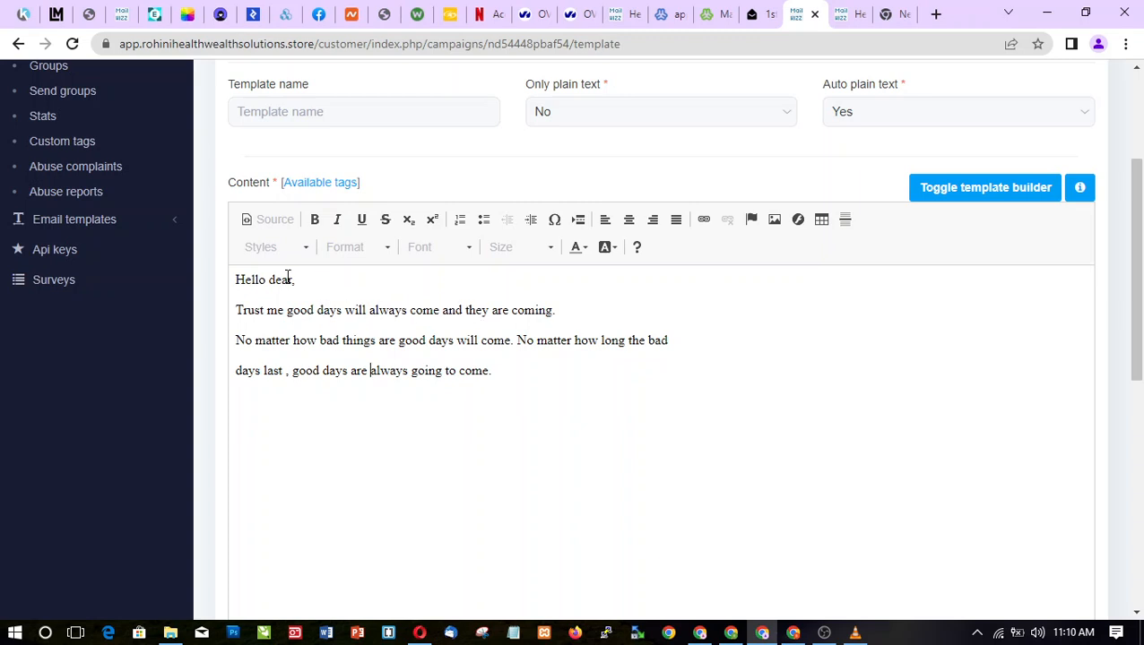
Make the greeting line "Hello dear," bold in the email content
drag(236, 280, 302, 280)
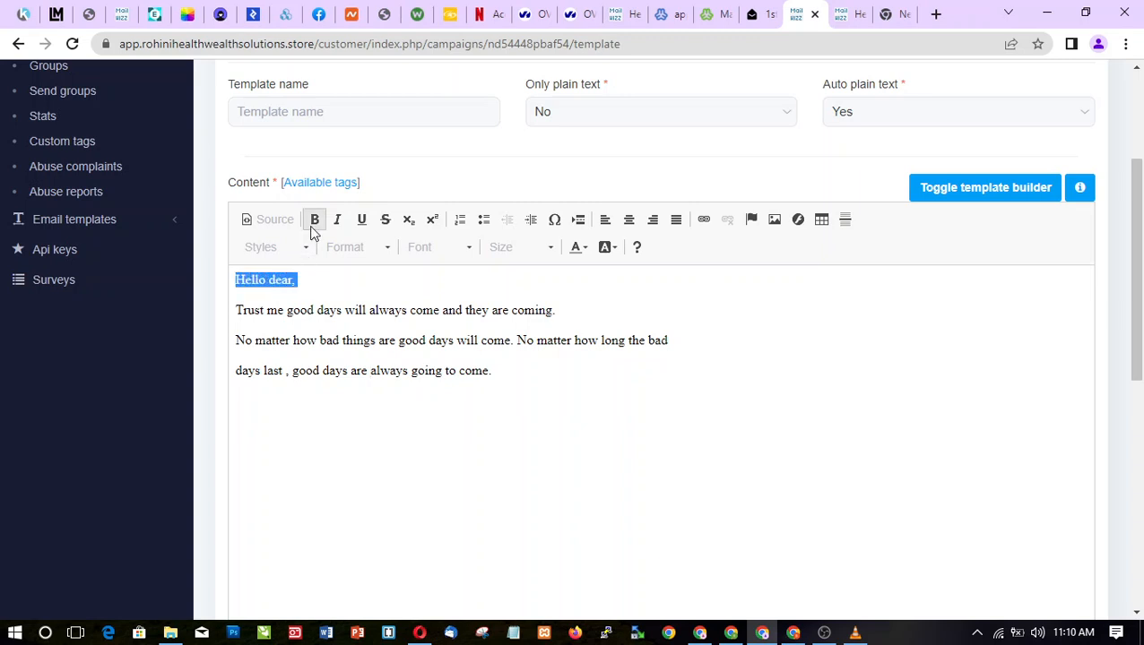
click(313, 220)
click(312, 299)
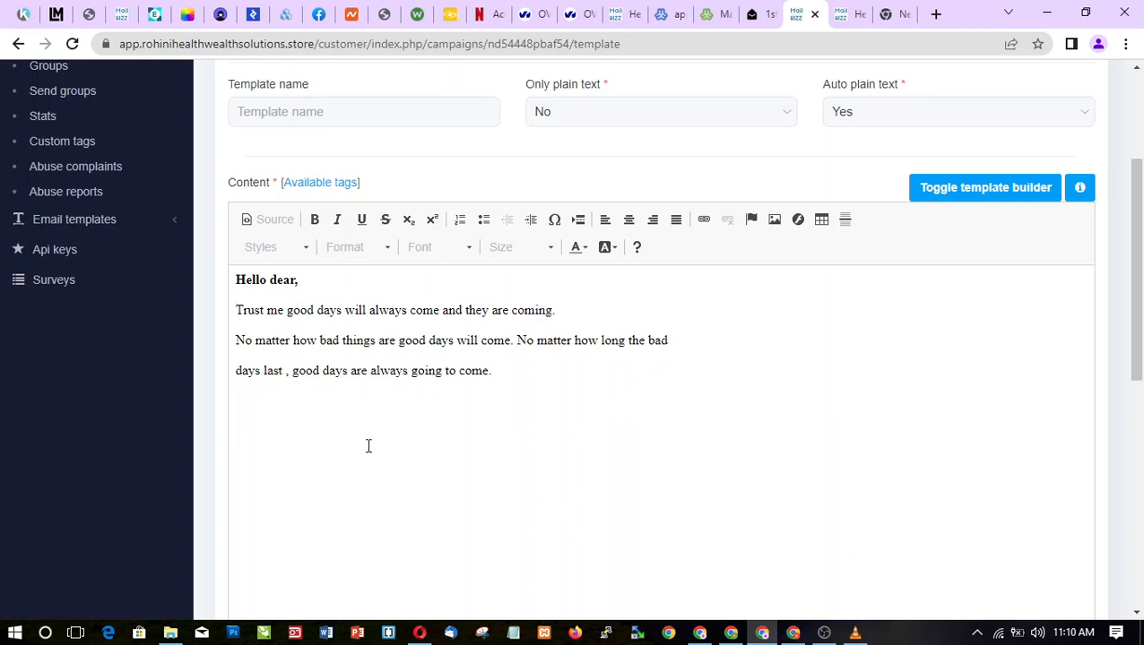
Set the font size of the three message lines below the greeting to 16
drag(235, 309, 518, 373)
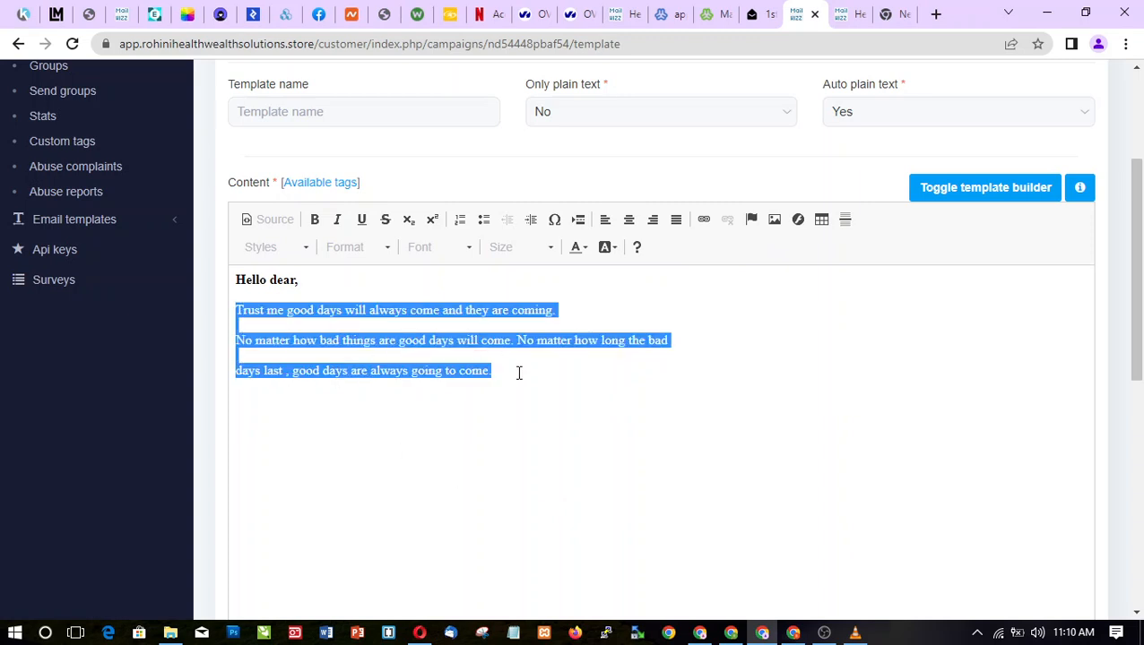
click(552, 251)
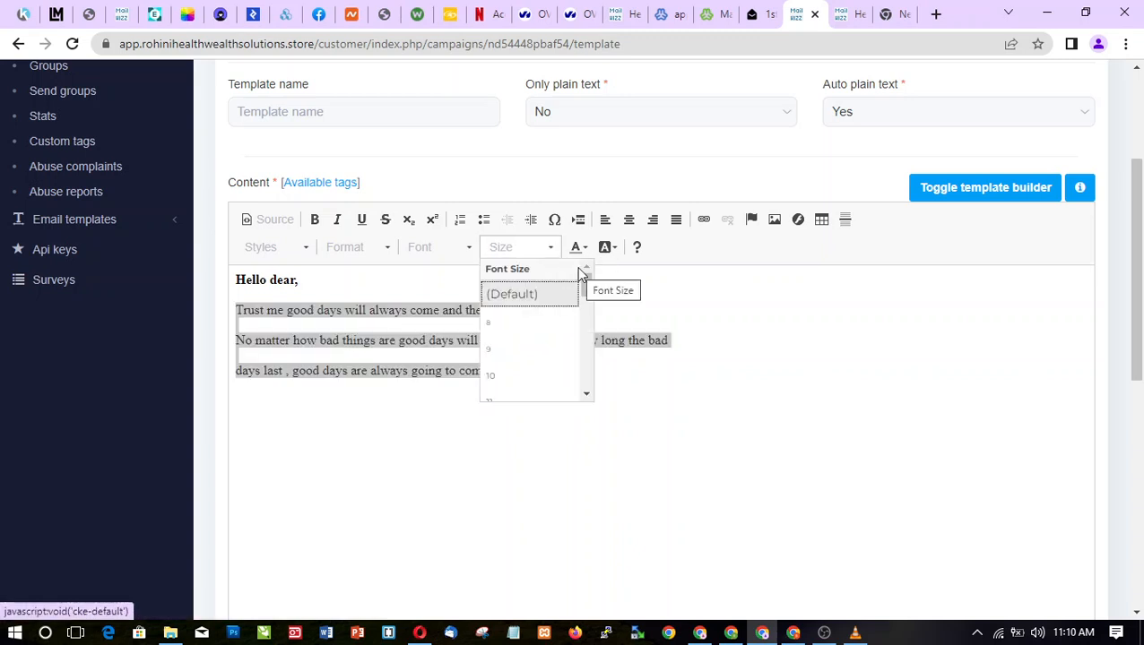
drag(589, 287, 588, 311)
click(524, 336)
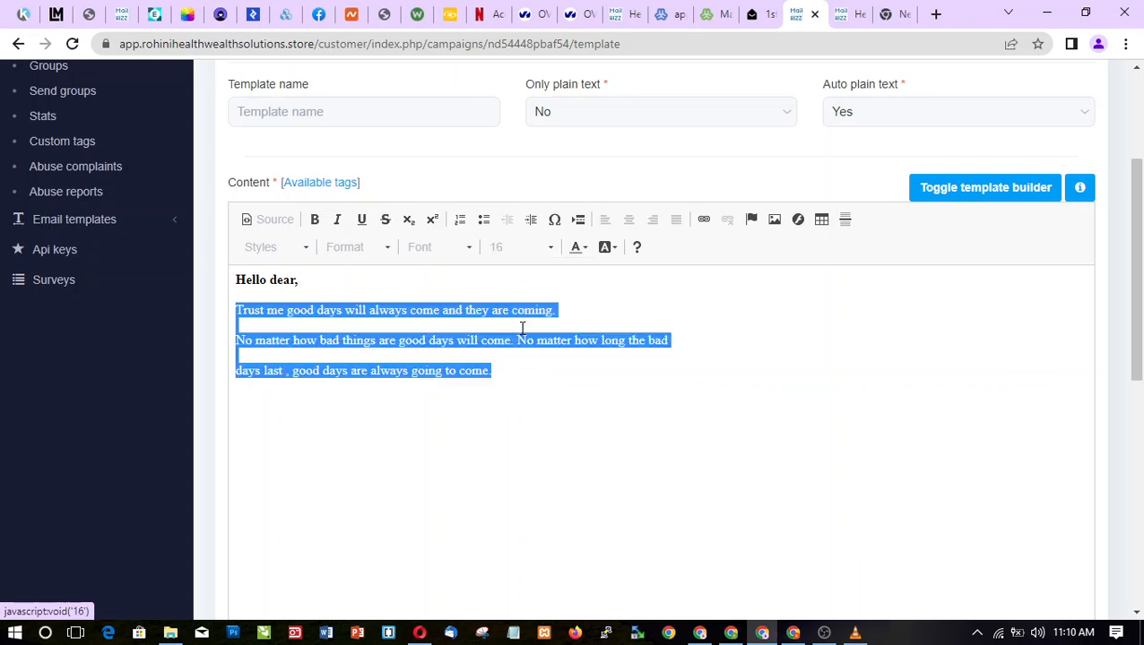
click(478, 330)
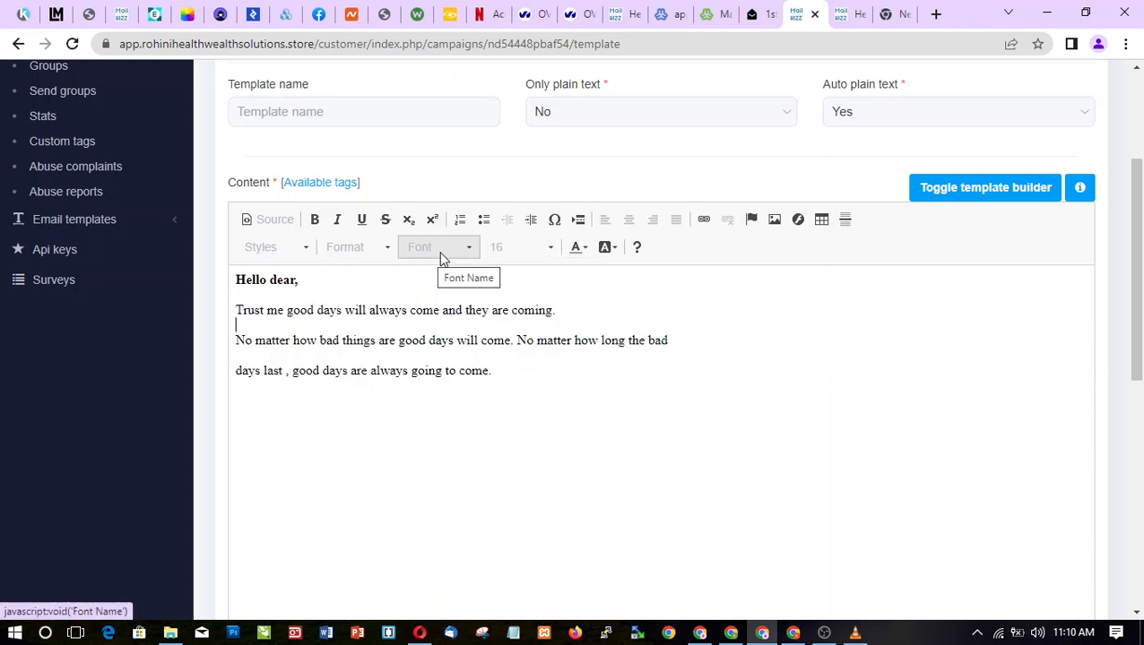
click(466, 254)
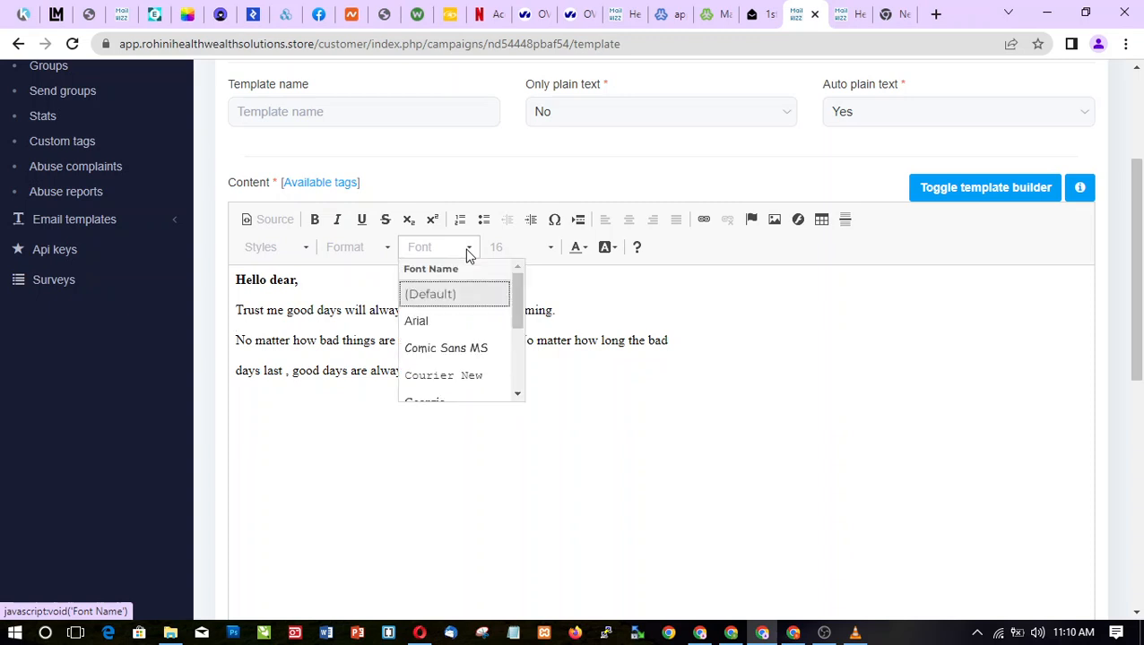
drag(523, 298, 520, 332)
click(570, 338)
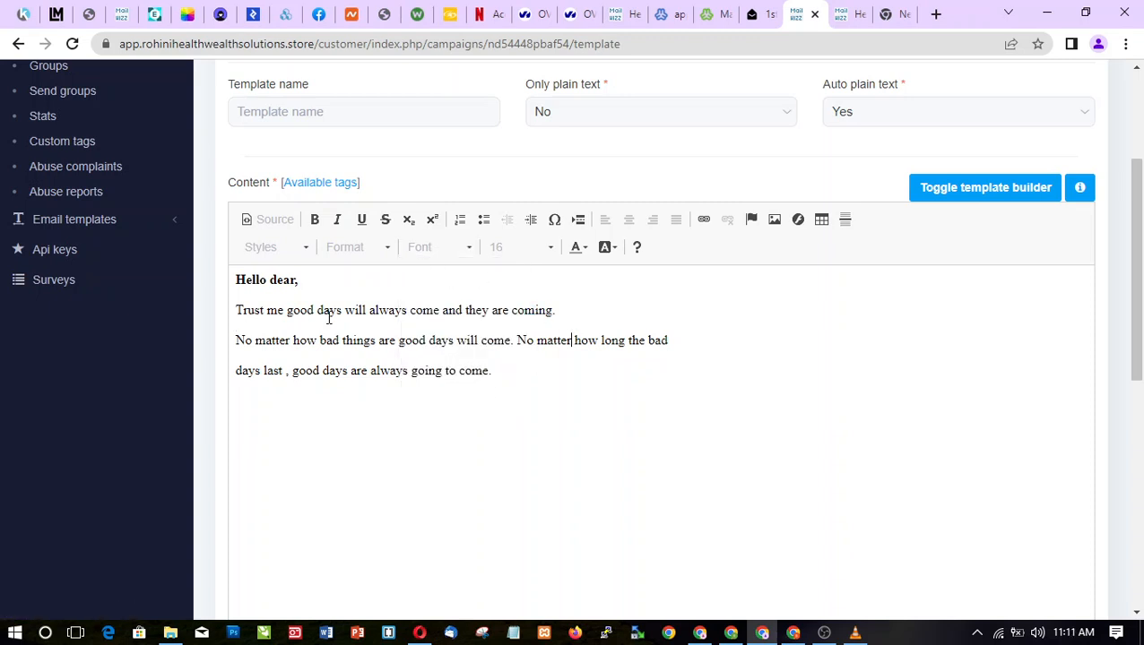
Set the font of the three message lines below the greeting to Georgia and save the campaign template
drag(237, 310, 504, 376)
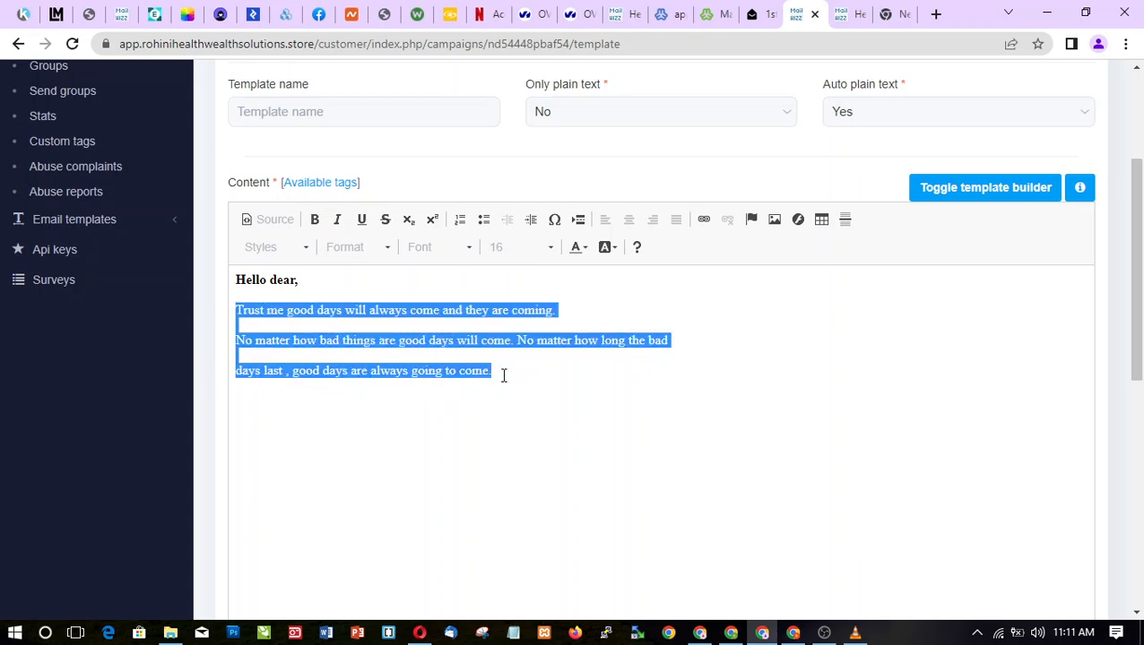
click(470, 249)
drag(517, 302, 517, 323)
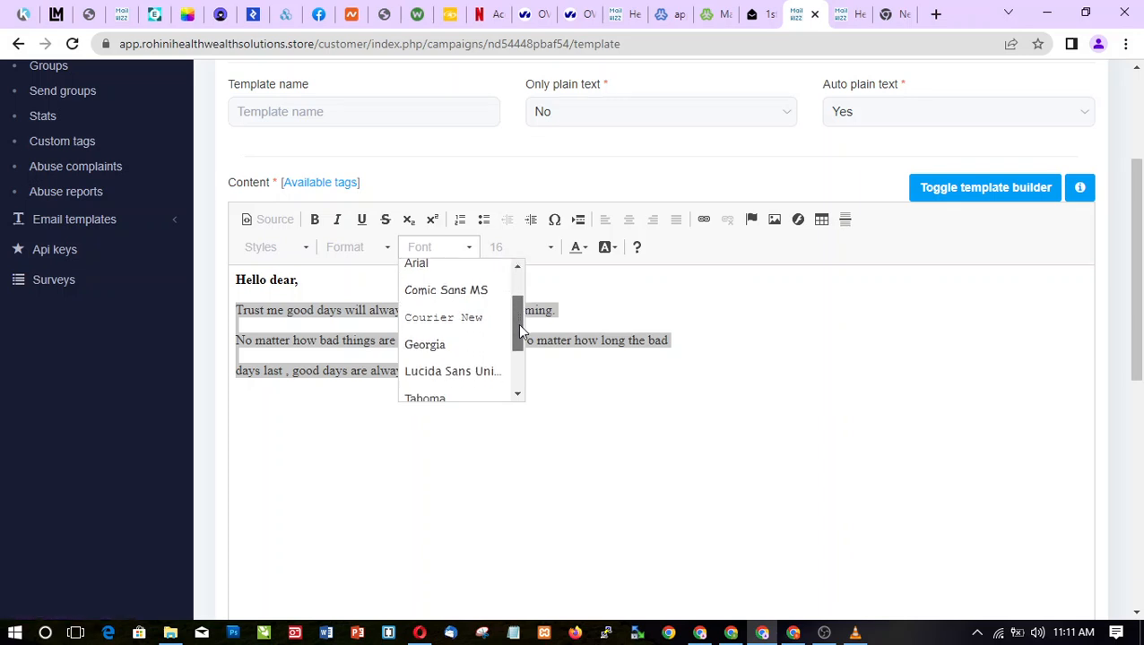
click(475, 348)
click(454, 343)
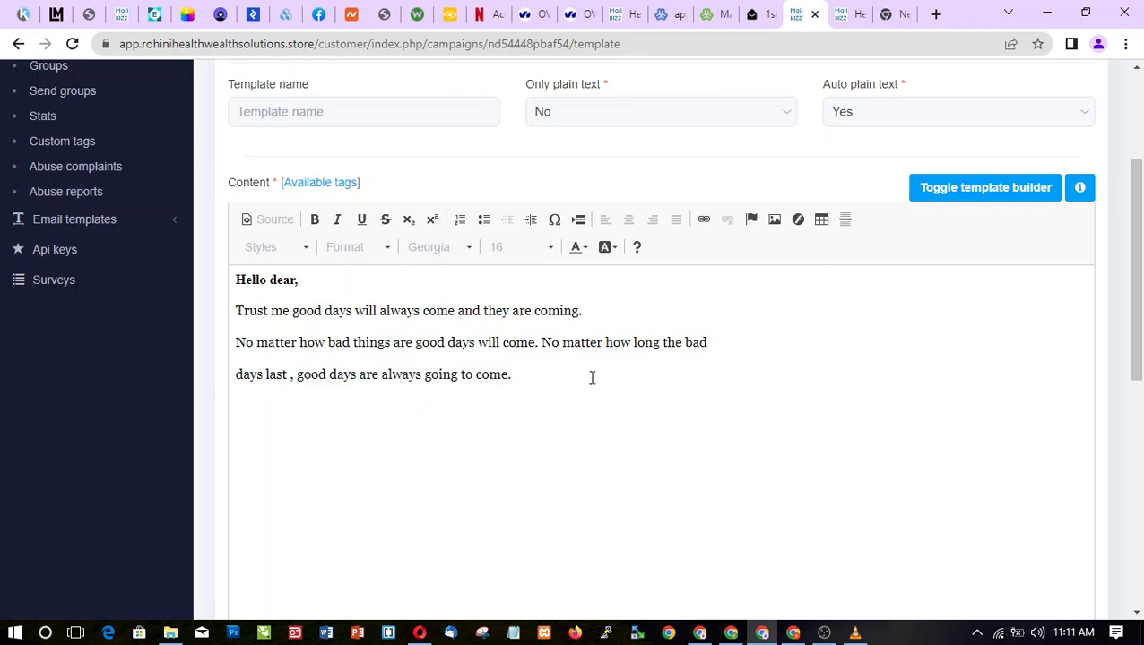
drag(1137, 328, 1141, 547)
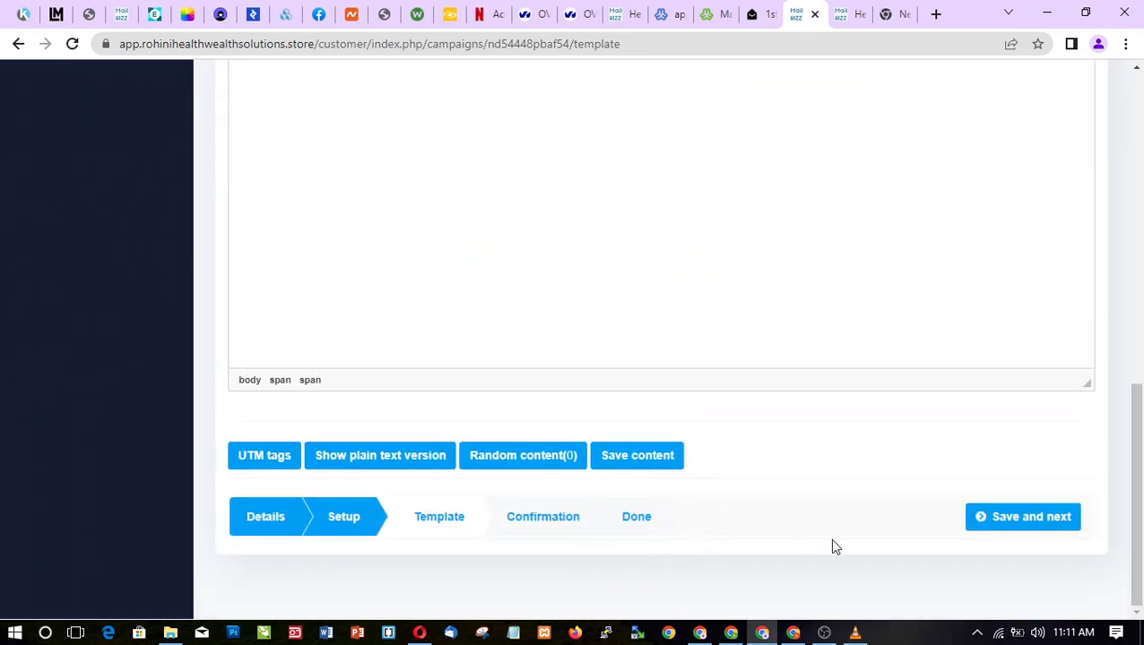
click(1028, 524)
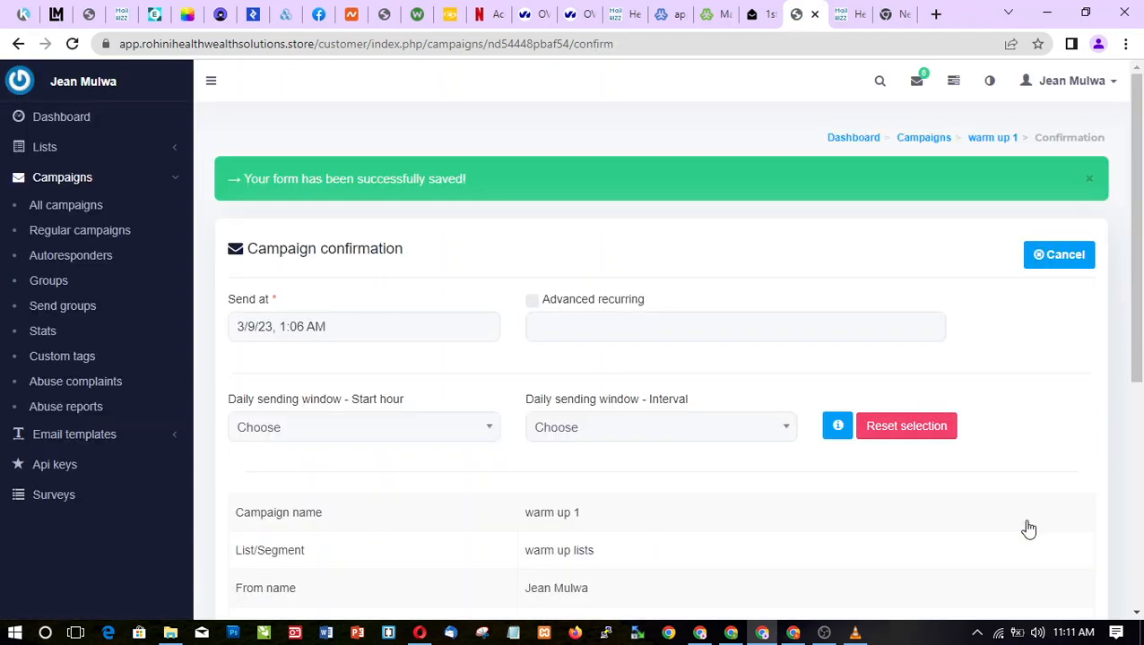
Review the campaign confirmation details, leaving the daily sending window unset, and save the changes by scheduling the campaign
drag(1140, 236, 1141, 307)
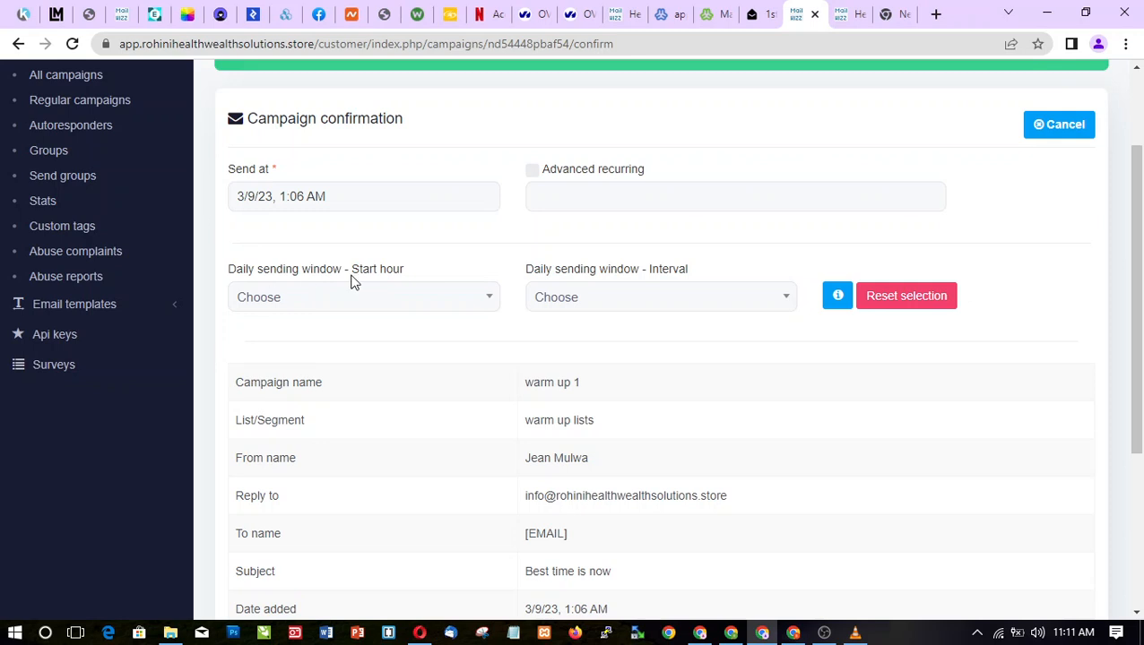
click(410, 298)
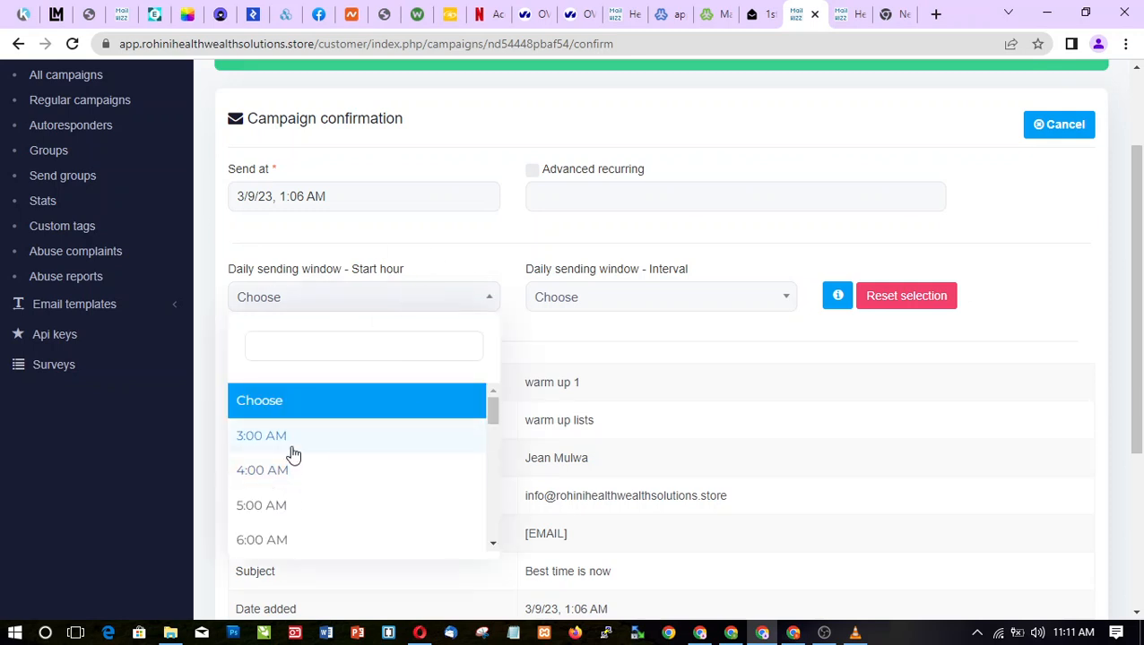
click(337, 309)
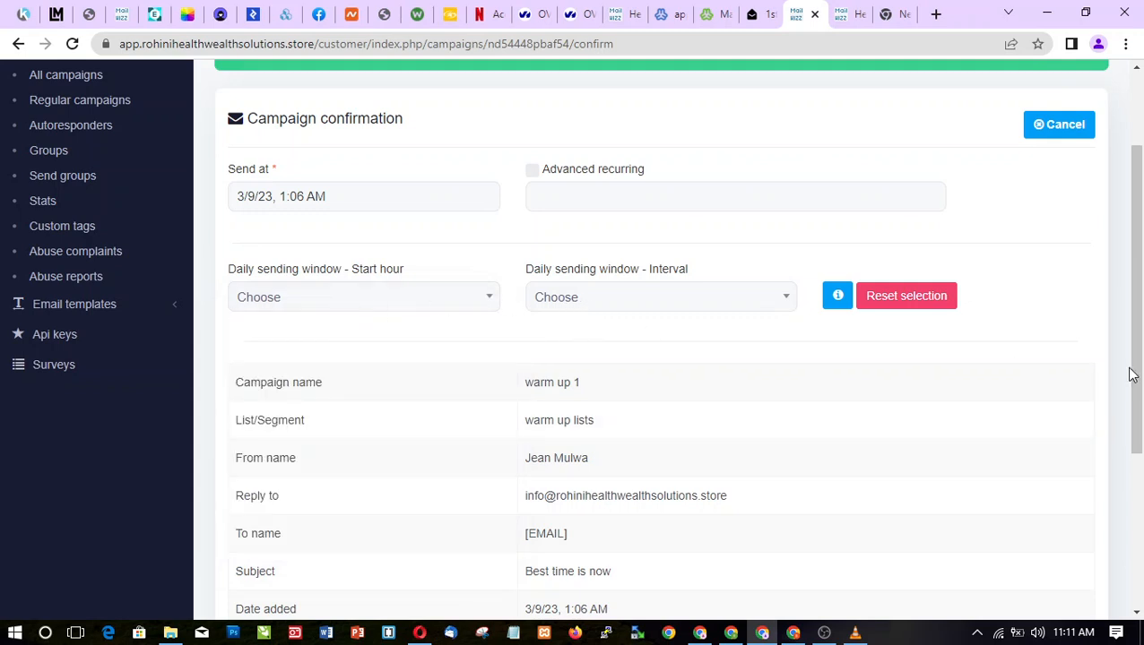
scroll(1141, 416, down, 1)
scroll(1141, 416, down, 1)
scroll(1141, 413, up, 2)
scroll(1141, 408, down, 3)
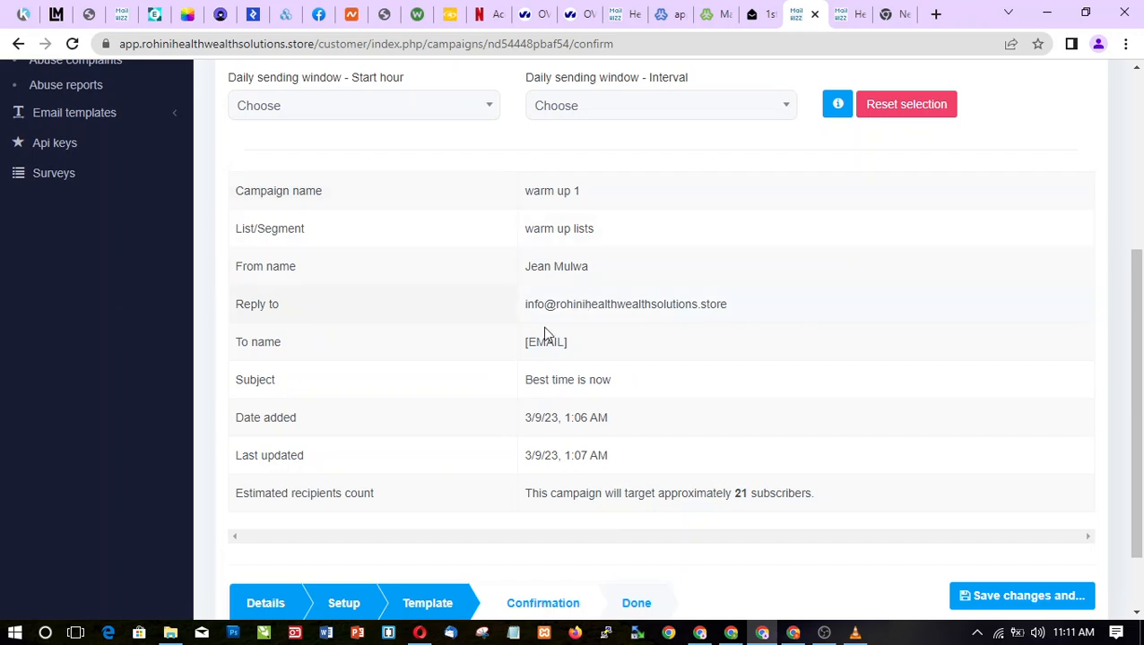
drag(1138, 388, 1138, 436)
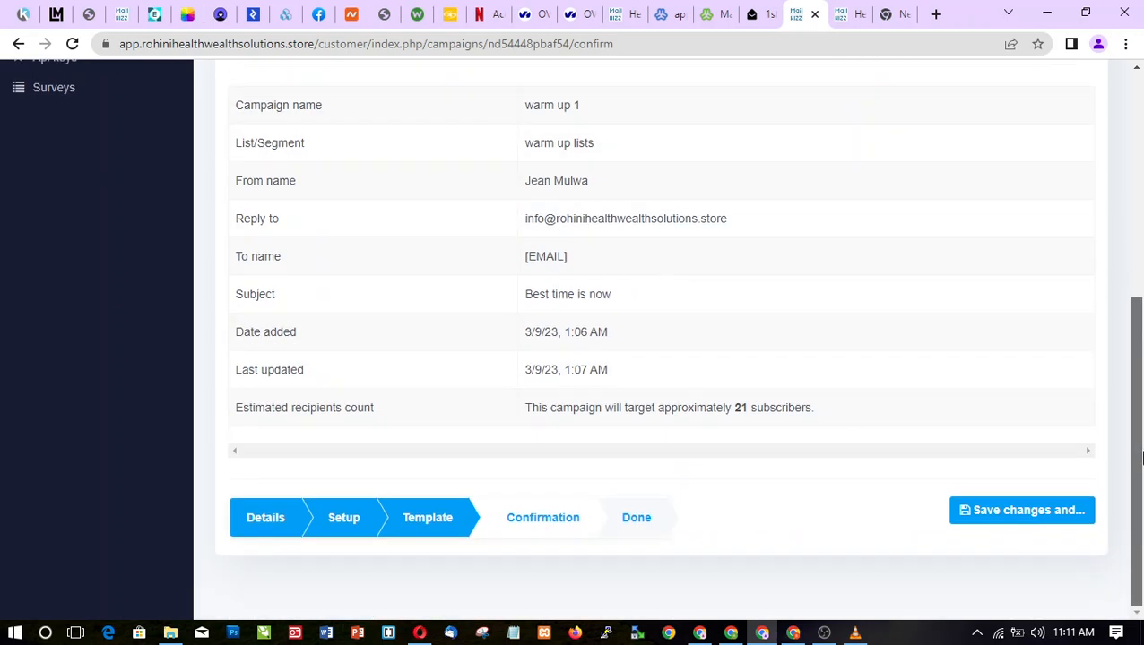
click(1039, 527)
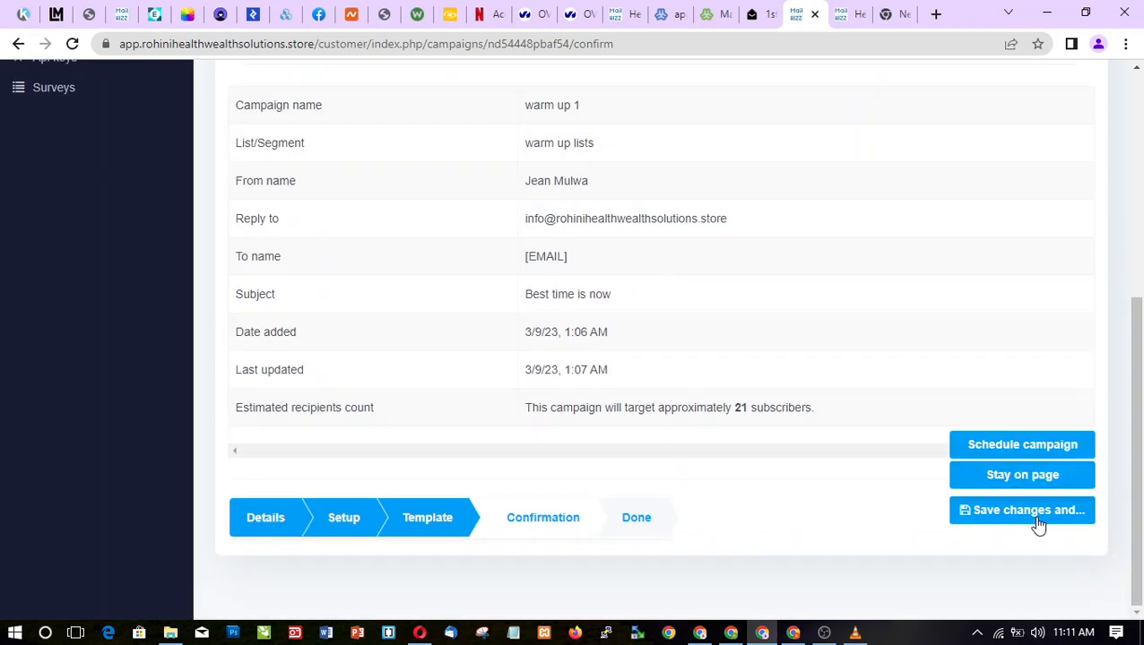
click(1009, 446)
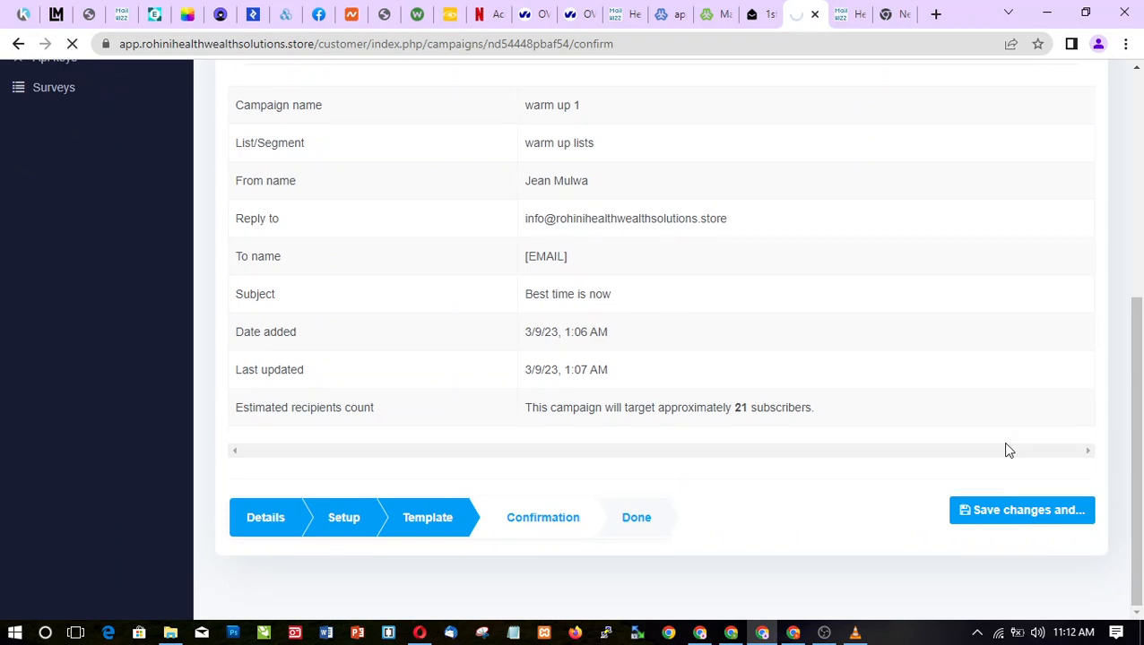